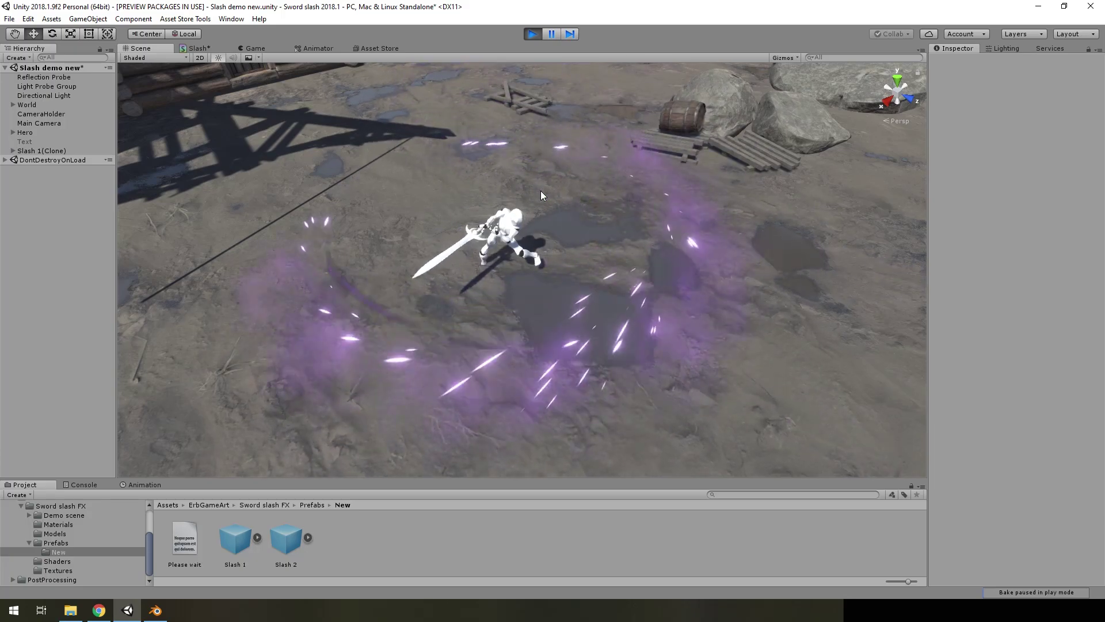
# Exit Play mode after the purple slash demo so the Slash demo scene is editable again
pyautogui.moveTo(530, 216); pyautogui.dragTo(515, 208, button='middle')
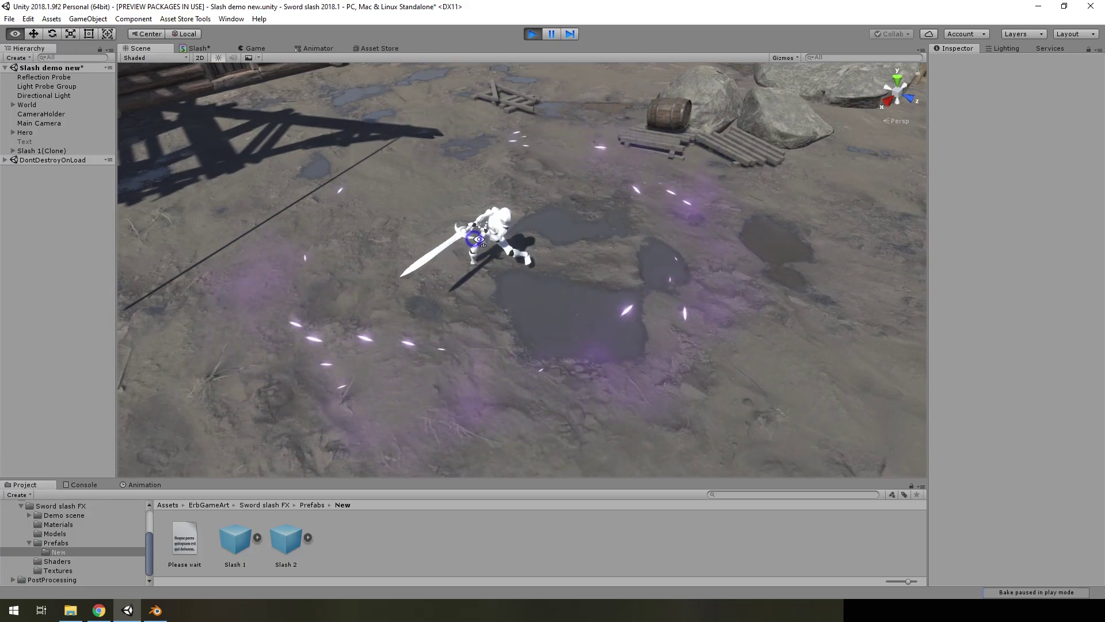
pyautogui.click(532, 34)
# Replace the Slash 2 effect with Slash 1 in the Hierarchy and expand its child systems
pyautogui.moveTo(277, 546); pyautogui.dragTo(76, 229)
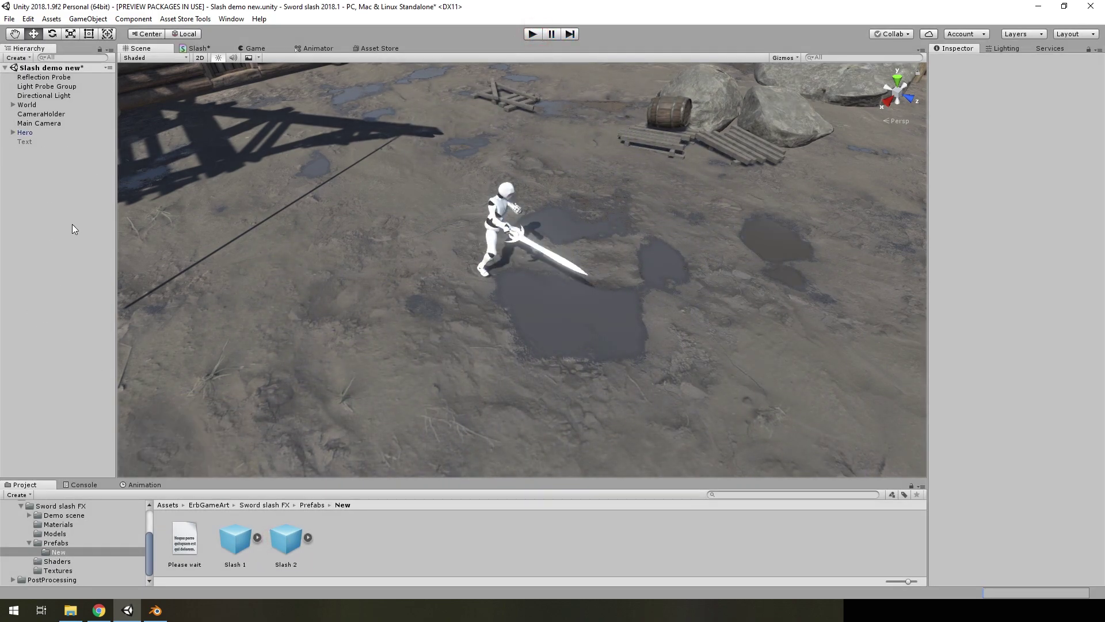
pyautogui.press('Delete')
pyautogui.moveTo(235, 538); pyautogui.dragTo(23, 155)
pyautogui.click(13, 151)
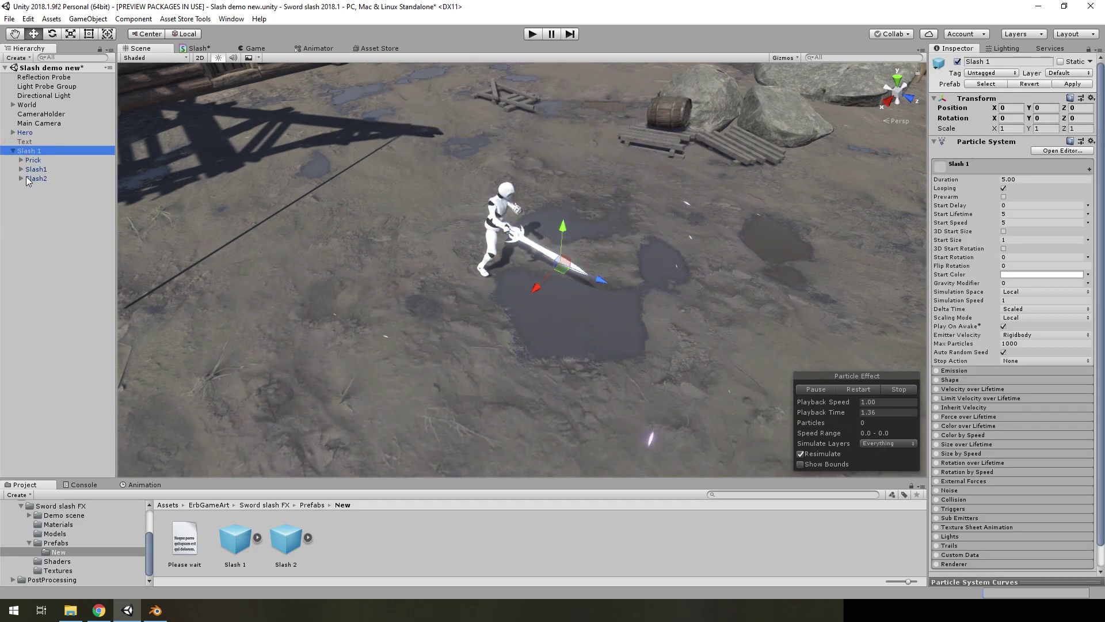
pyautogui.click(32, 168)
pyautogui.keyDown('ctrl'); pyautogui.click(31, 160); pyautogui.keyUp('ctrl')
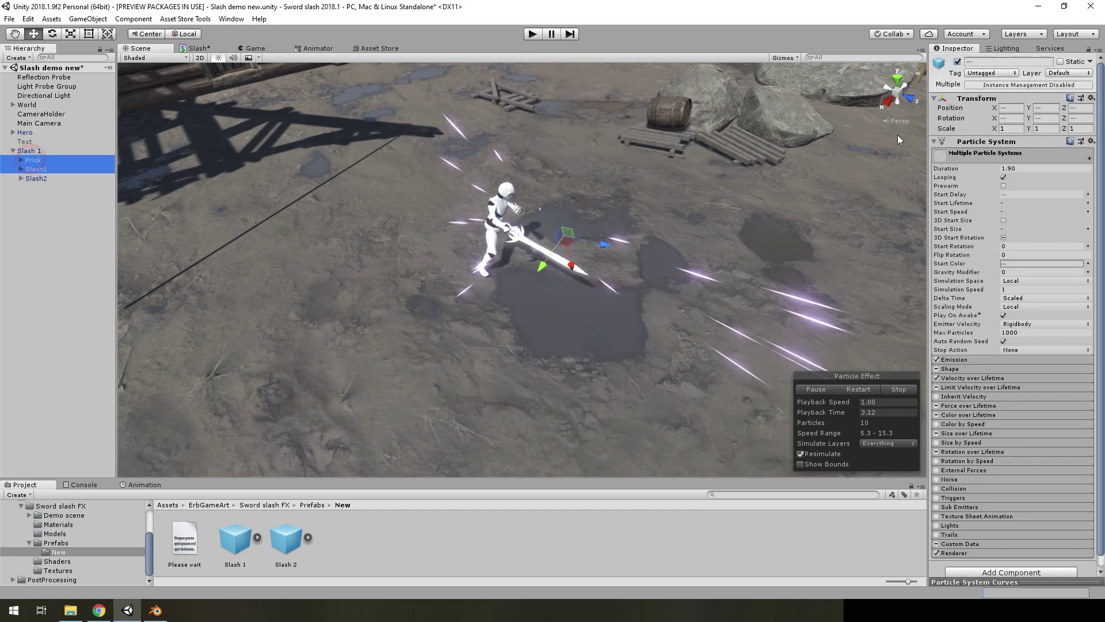
# Select Slash2 with all its child systems and set Duration 1.00 and Start Delay 0
pyautogui.click(35, 178)
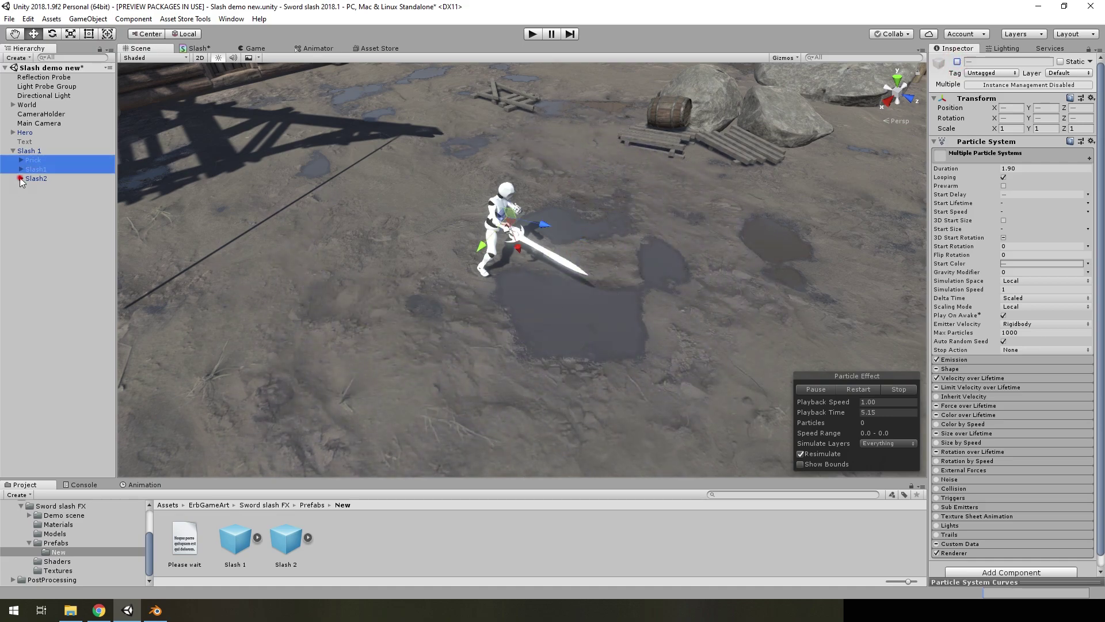
pyautogui.click(21, 178)
pyautogui.keyDown('shift'); pyautogui.click(42, 233); pyautogui.keyUp('shift')
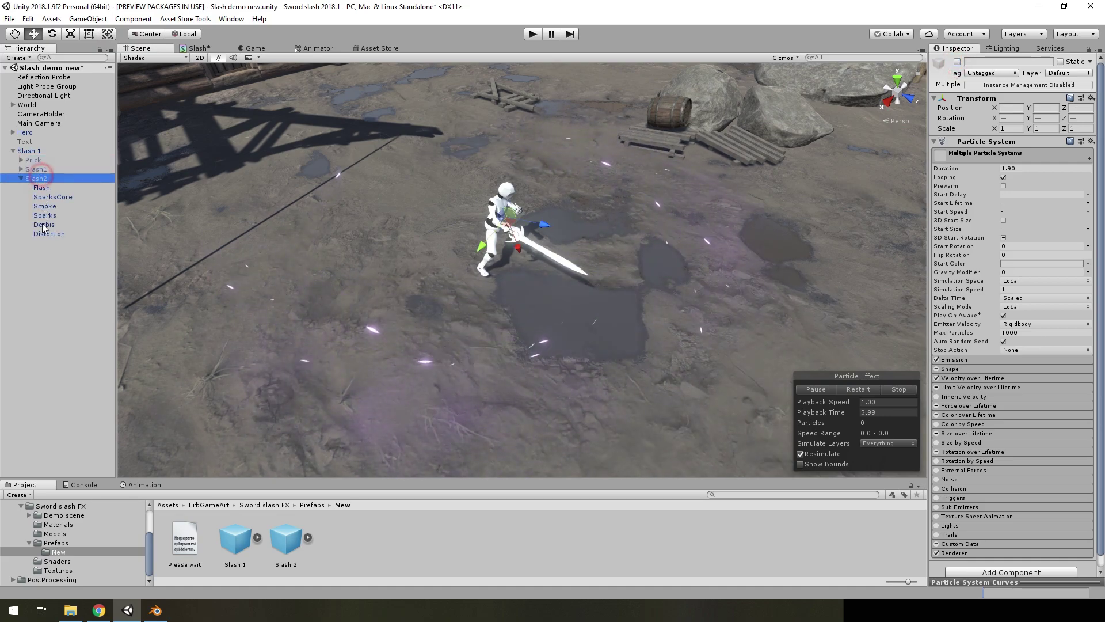
pyautogui.click(1008, 169)
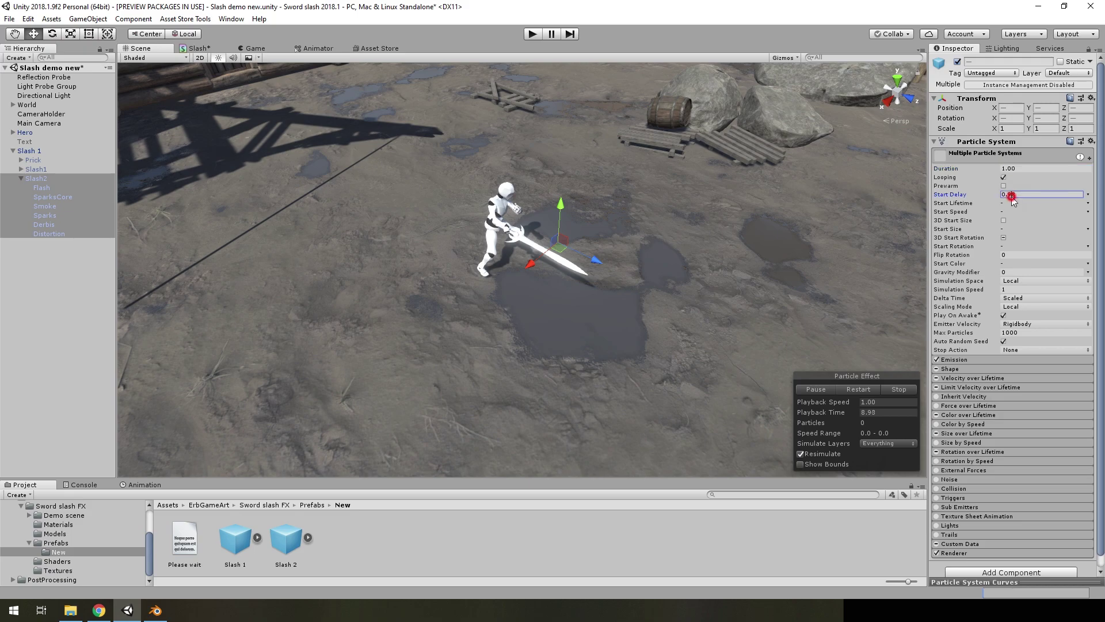
pyautogui.write('0')
pyautogui.click(38, 188)
pyautogui.keyDown('shift'); pyautogui.click(46, 232); pyautogui.keyUp('shift')
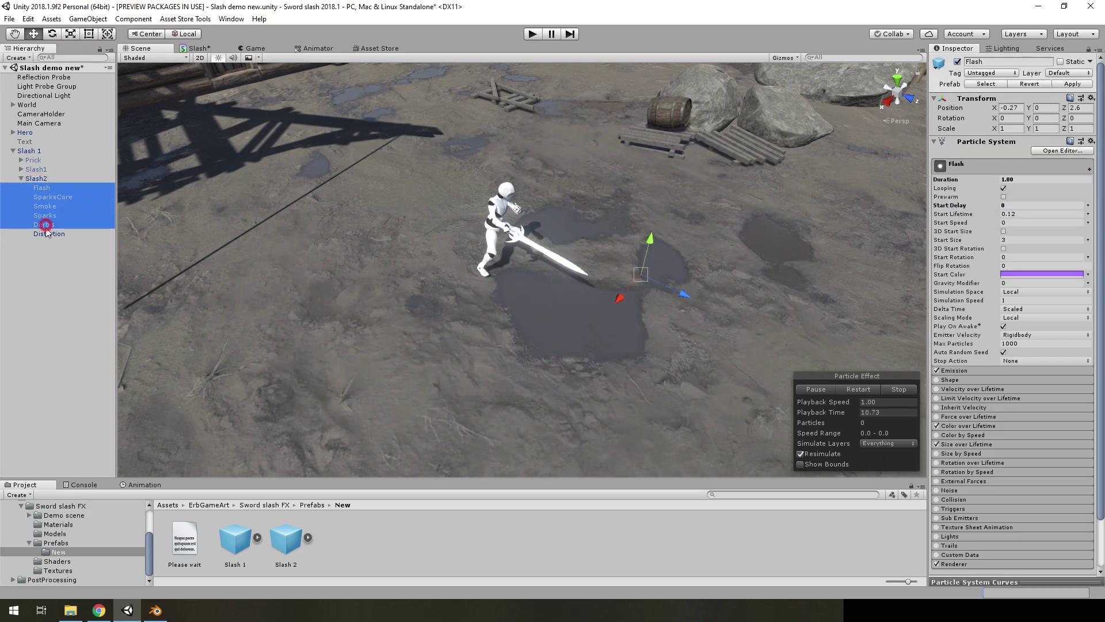
pyautogui.click(958, 62)
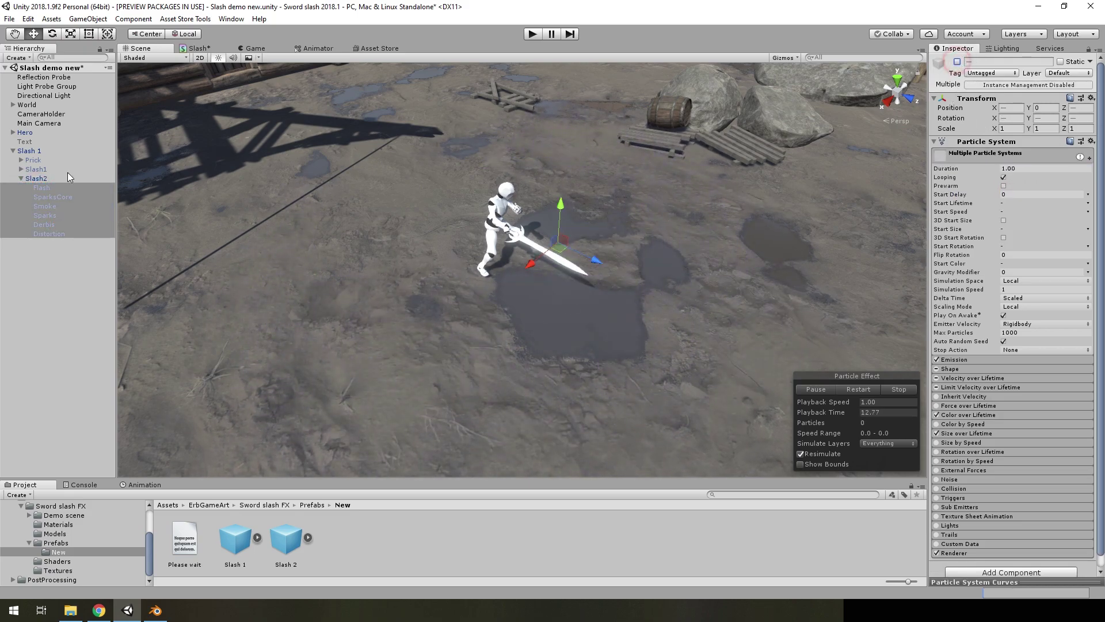
# Restart and pause the Slash2 slash preview, then switch over to Blender
pyautogui.click(35, 179)
pyautogui.click(849, 389)
pyautogui.click(815, 389)
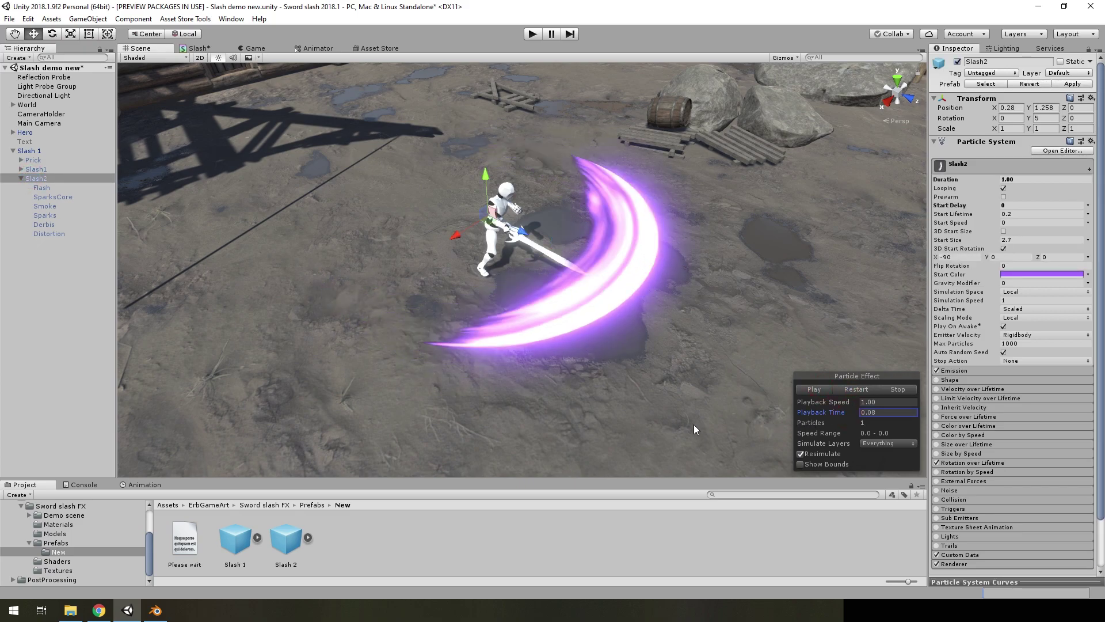
pyautogui.click(156, 610)
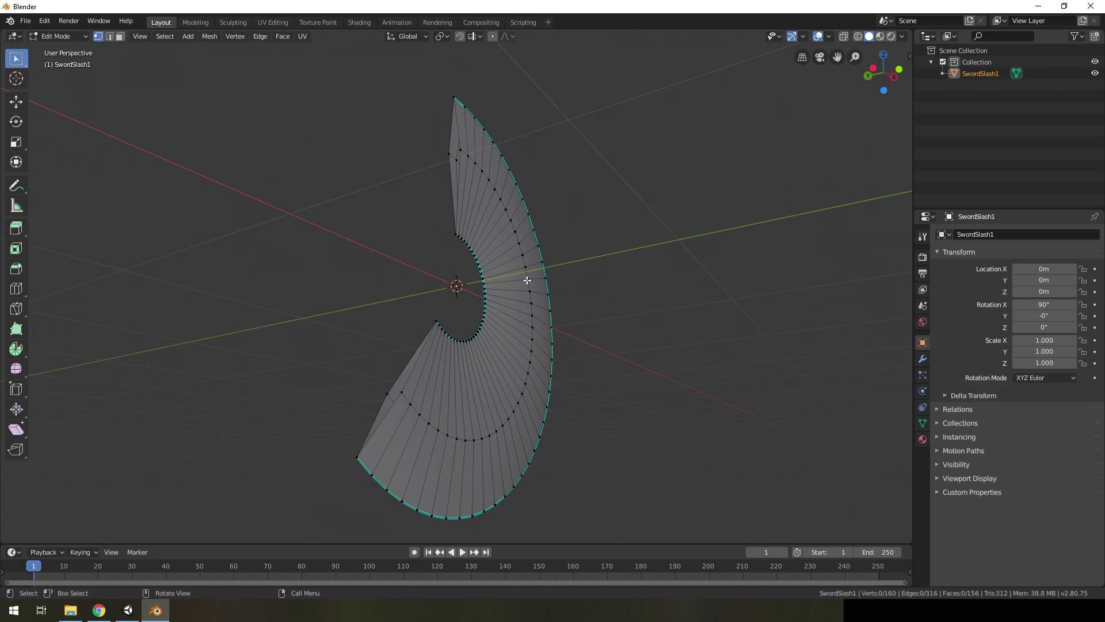
# Orbit the SwordSlash1 mesh, check its grid UV layout in UV Editing, then return to Unity
pyautogui.moveTo(540, 332); pyautogui.dragTo(557, 323, button='middle')
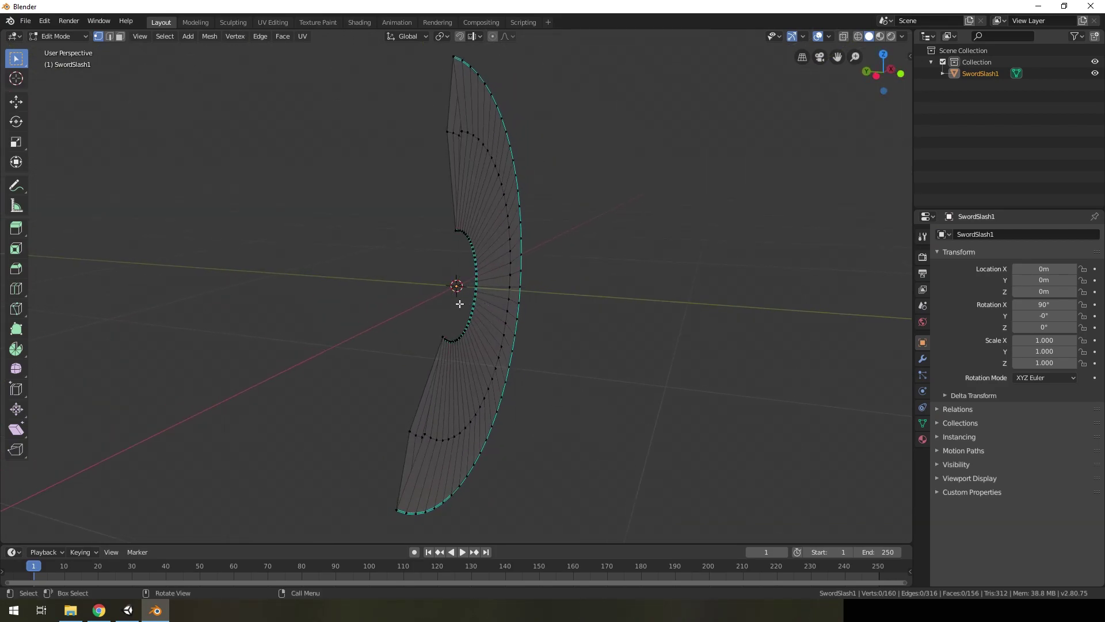
pyautogui.moveTo(458, 303); pyautogui.dragTo(633, 288, button='middle')
pyautogui.click(273, 21)
pyautogui.press('a')
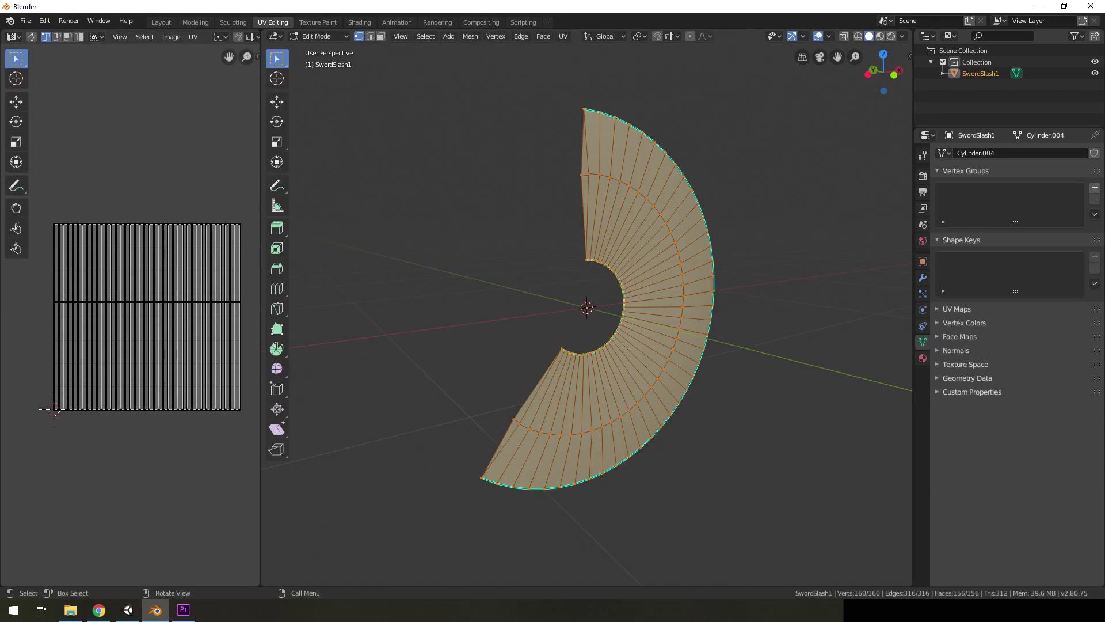
pyautogui.click(161, 22)
pyautogui.hotkey('alt', 'a')
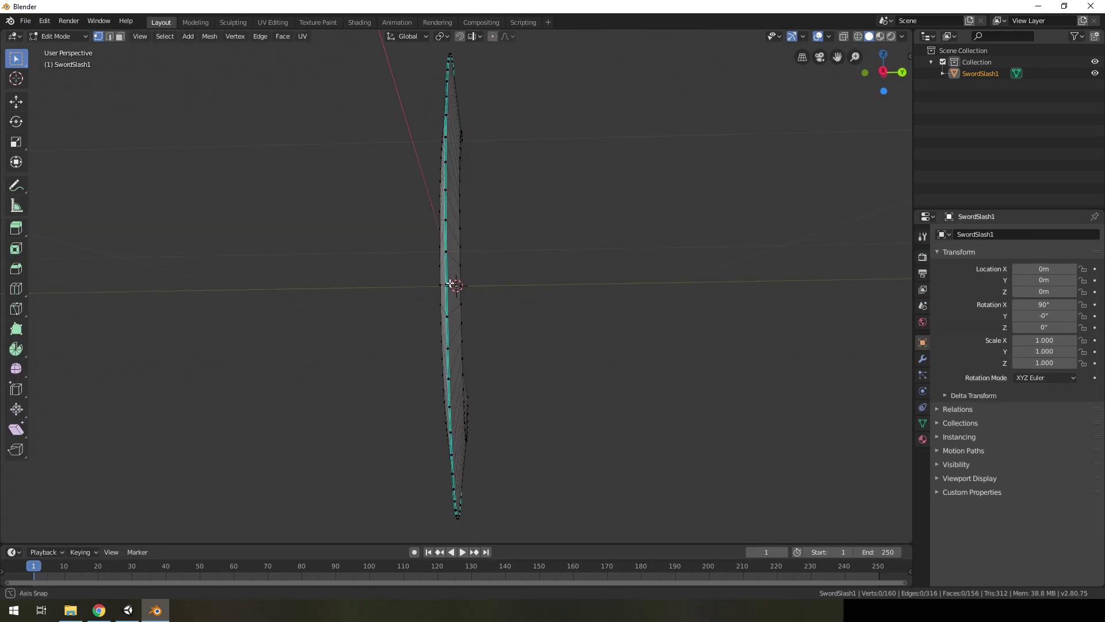
pyautogui.moveTo(446, 284)
pyautogui.mouseDown(button='middle')
pyautogui.moveTo(488, 256)
pyautogui.moveTo(450, 212)
pyautogui.mouseUp(button='middle')
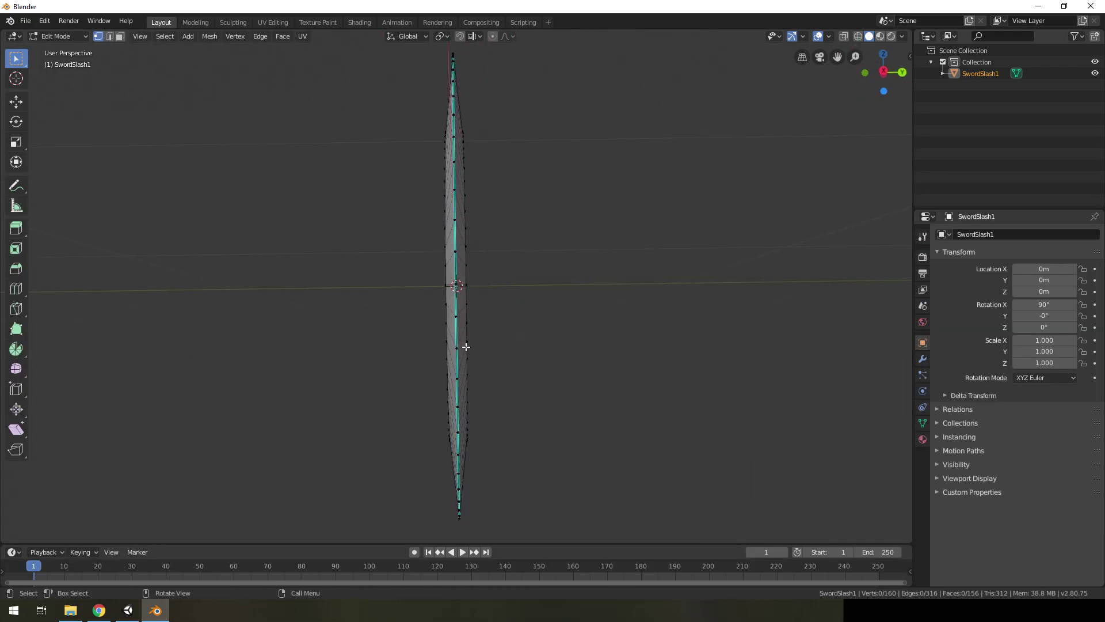
pyautogui.click(128, 611)
# Set the Scene view to Shaded Wireframe and orbit the character to see the slash's triangle fan
pyautogui.scroll(3, 670, 282)
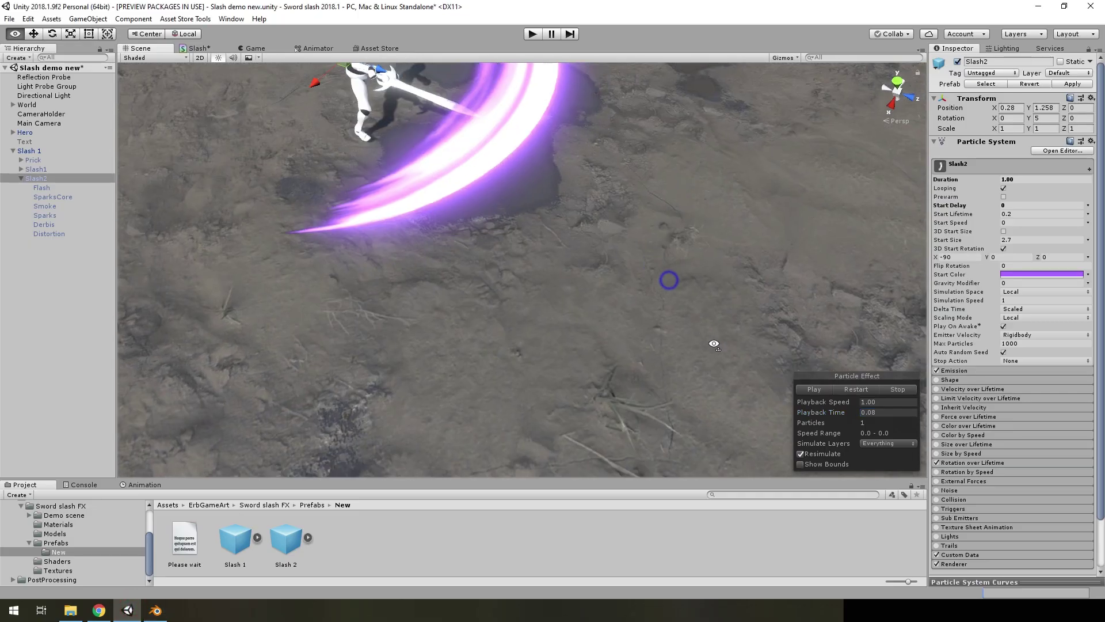
pyautogui.moveTo(666, 276)
pyautogui.keyDown('alt'); pyautogui.mouseDown()
pyautogui.moveTo(521, 148)
pyautogui.moveTo(564, 149)
pyautogui.moveTo(553, 276)
pyautogui.mouseUp(); pyautogui.keyUp('alt')
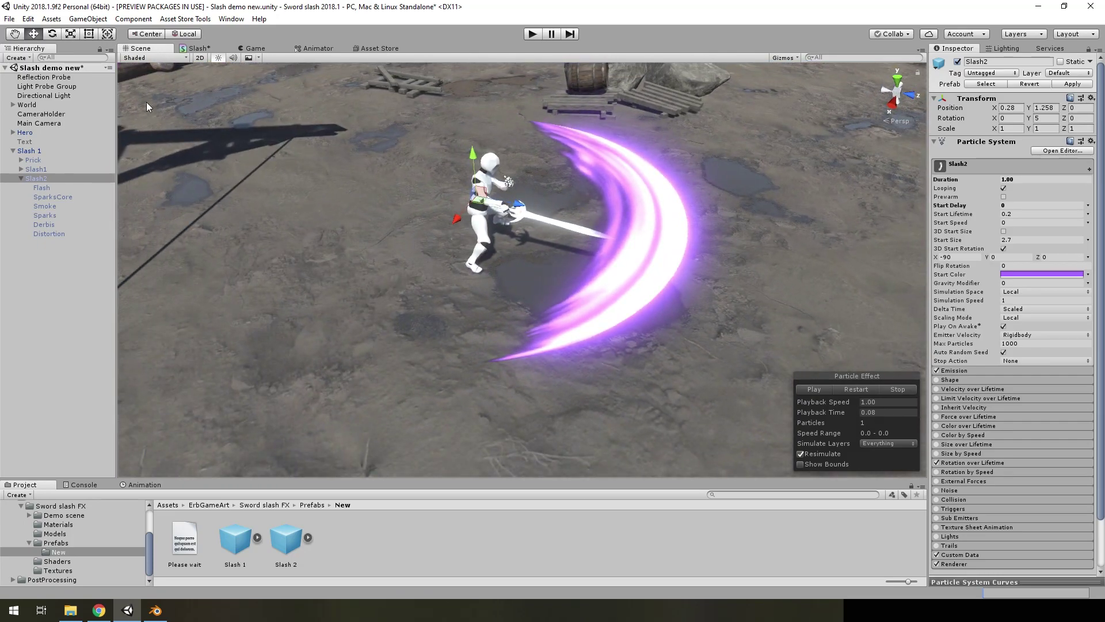
pyautogui.click(148, 57)
pyautogui.click(150, 85)
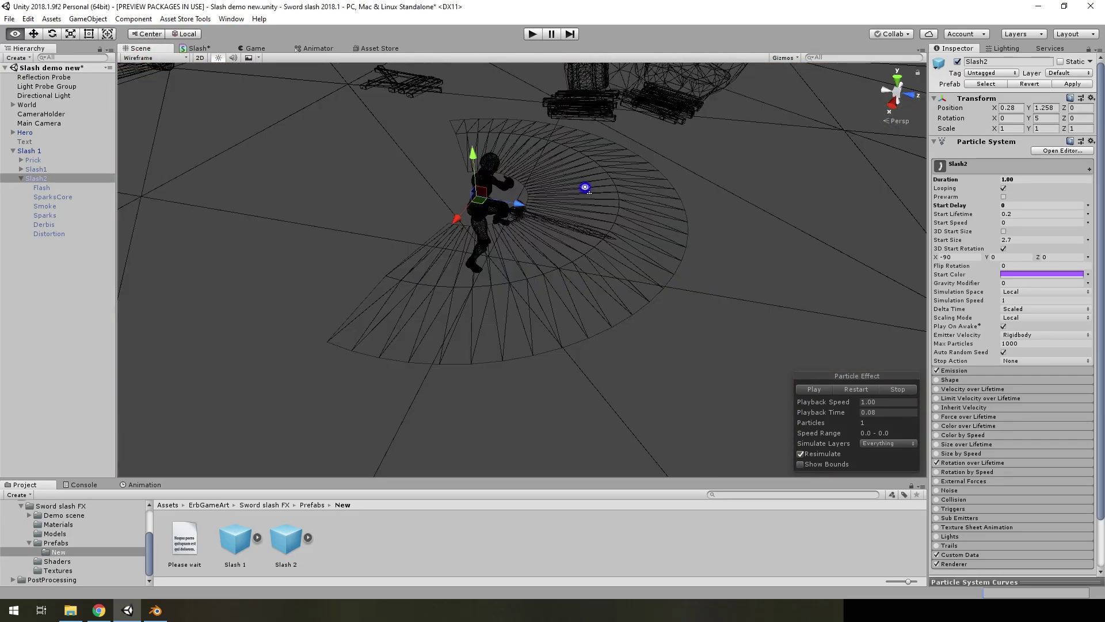
pyautogui.moveTo(719, 218)
pyautogui.keyDown('alt'); pyautogui.mouseDown()
pyautogui.moveTo(778, 226)
pyautogui.moveTo(729, 226)
pyautogui.mouseUp(); pyautogui.keyUp('alt')
pyautogui.click(138, 58)
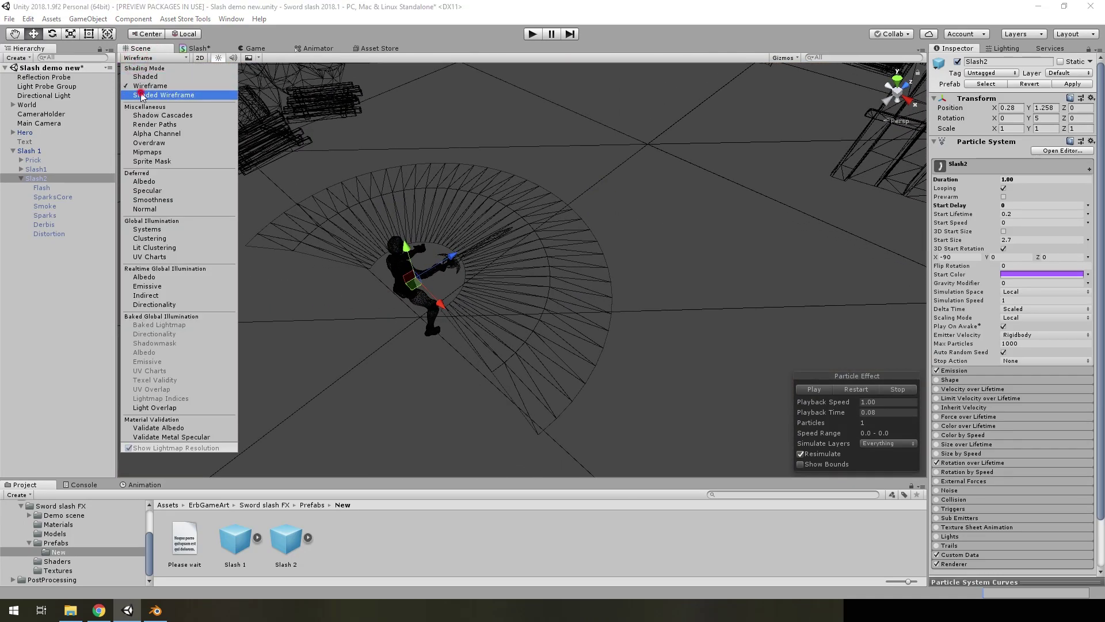
pyautogui.press('Return')
pyautogui.keyDown('alt'); pyautogui.moveTo(495, 217); pyautogui.dragTo(472, 220); pyautogui.keyUp('alt')
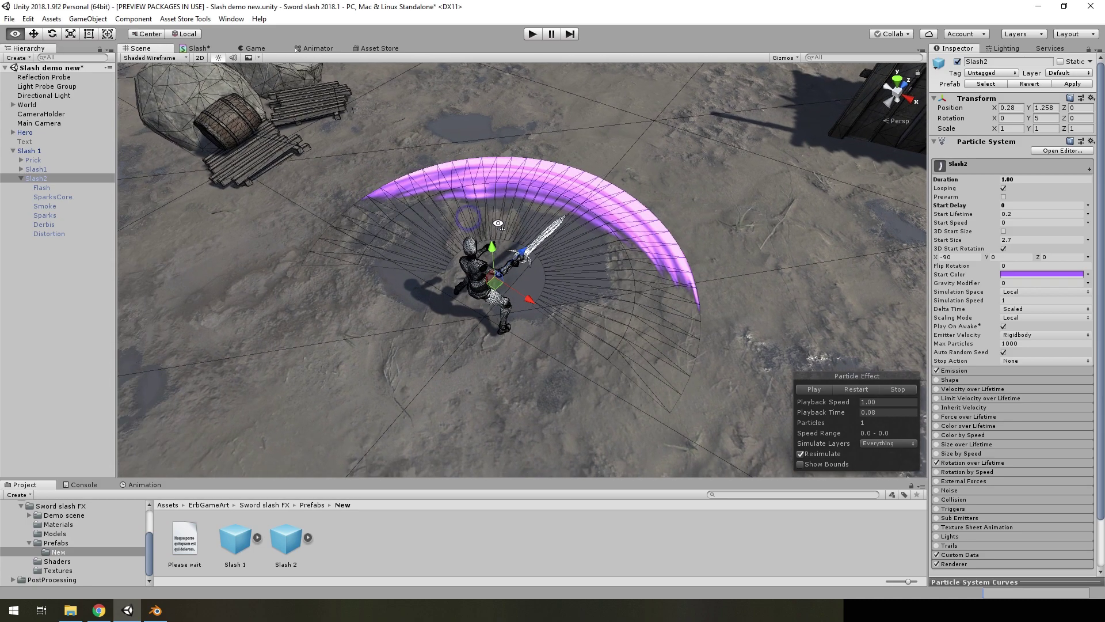
pyautogui.keyDown('alt'); pyautogui.moveTo(157, 67); pyautogui.dragTo(794, 253); pyautogui.keyUp('alt')
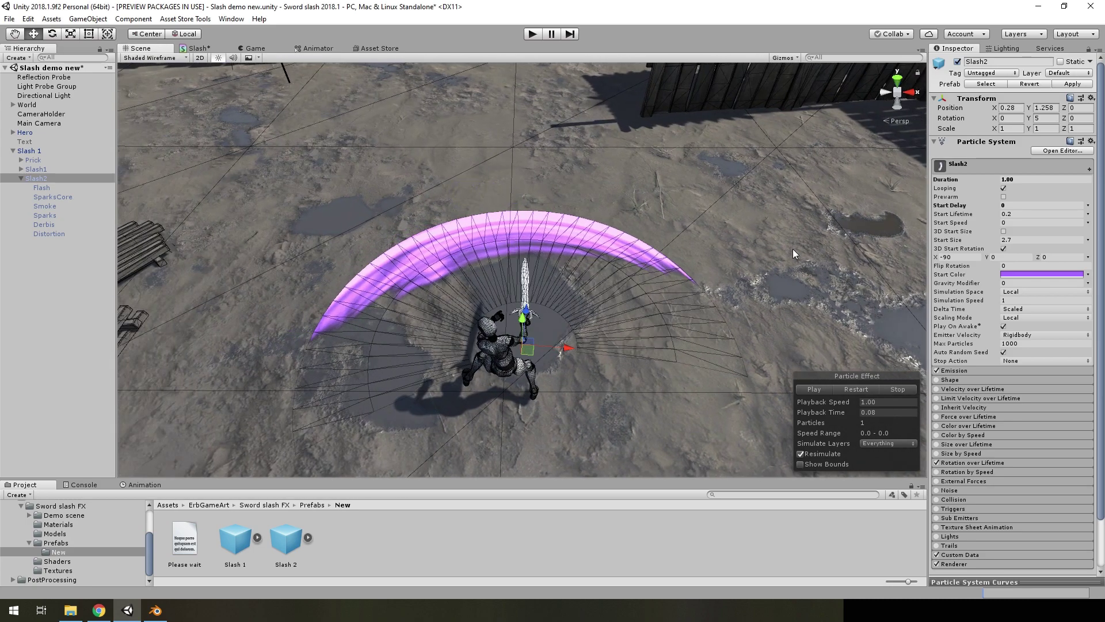
pyautogui.click(200, 47)
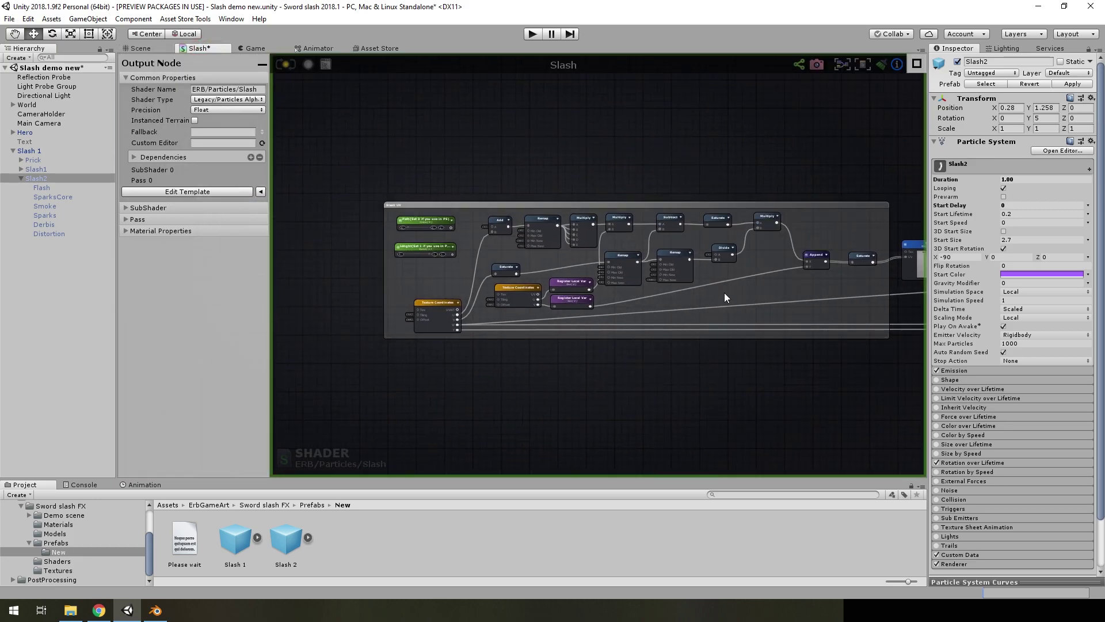
pyautogui.scroll(1, 577, 303)
pyautogui.scroll(2, 755, 308)
pyautogui.scroll(3, 475, 306)
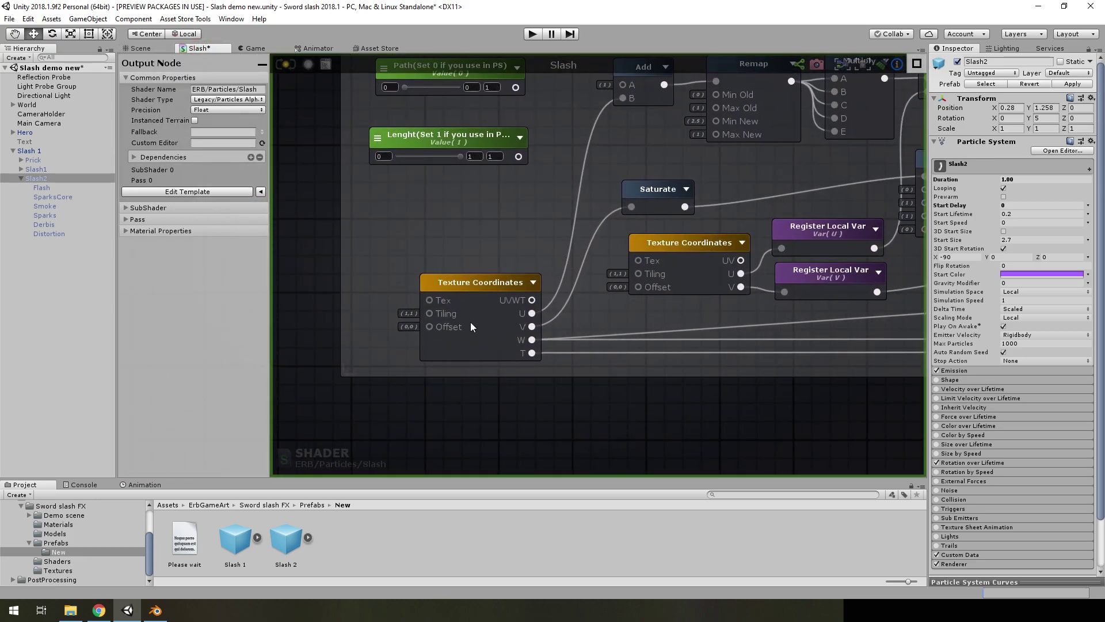
pyautogui.scroll(-3, 971, 389)
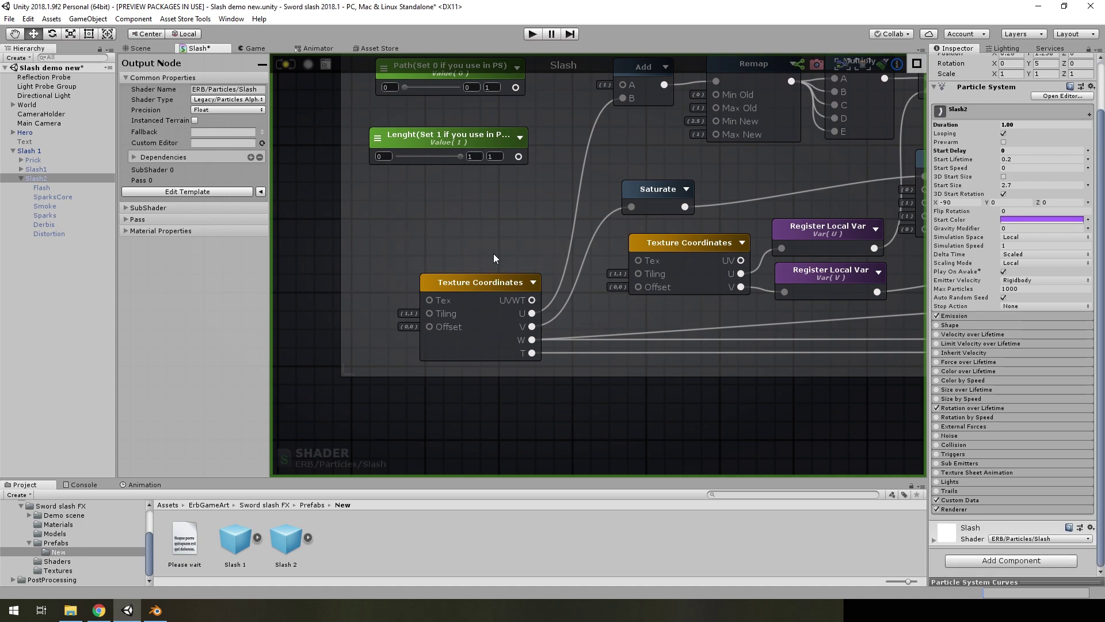
pyautogui.click(967, 509)
pyautogui.scroll(-5, 970, 450)
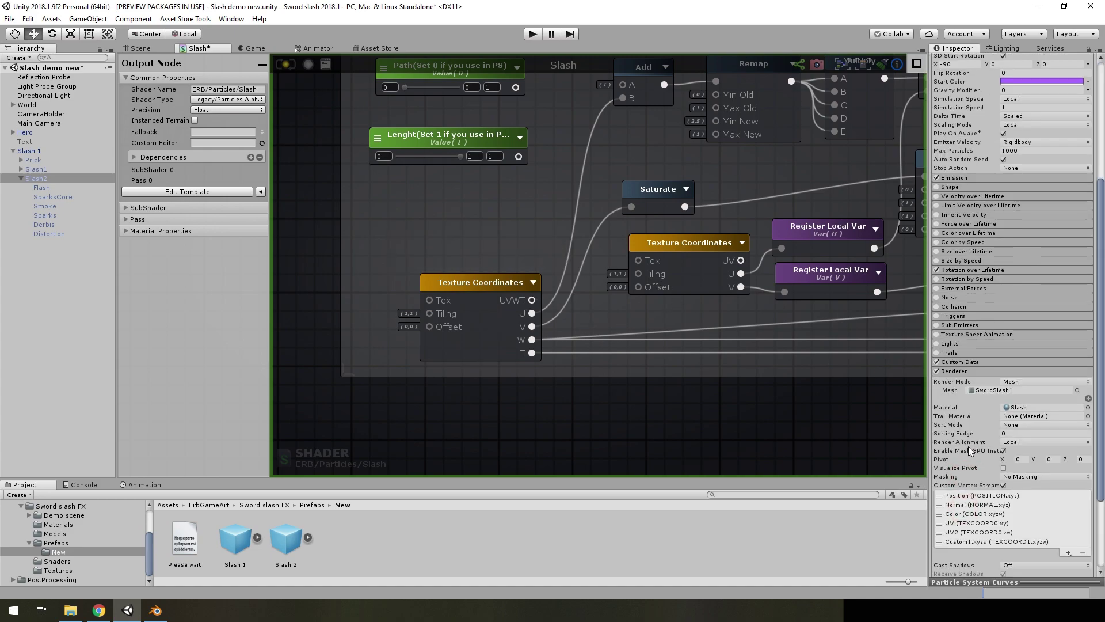
pyautogui.click(967, 364)
pyautogui.scroll(-5, 967, 368)
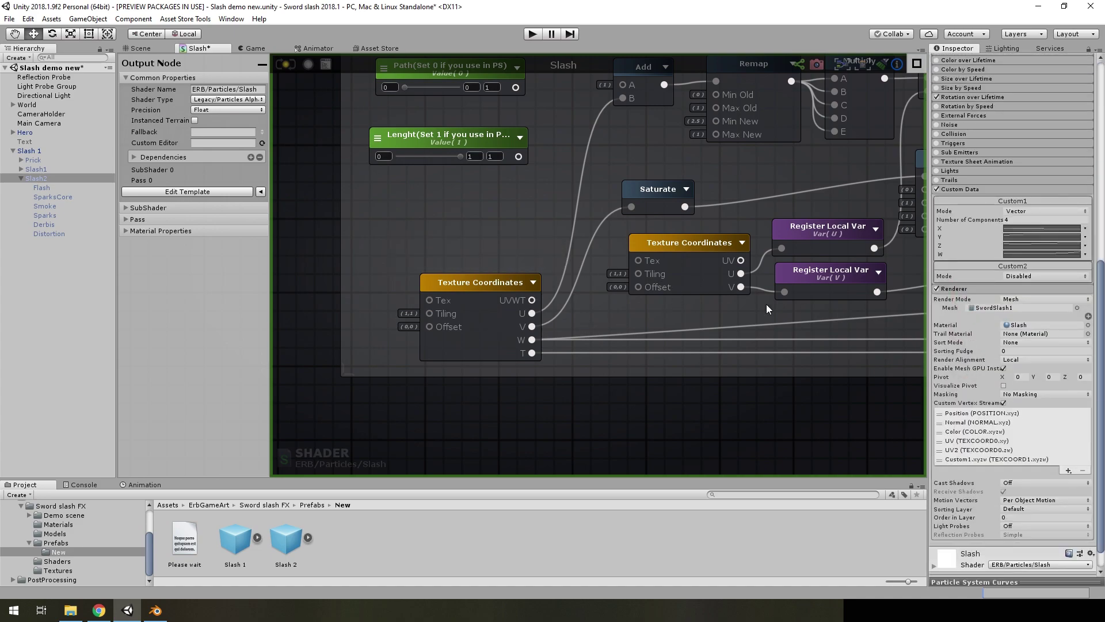
pyautogui.click(689, 264)
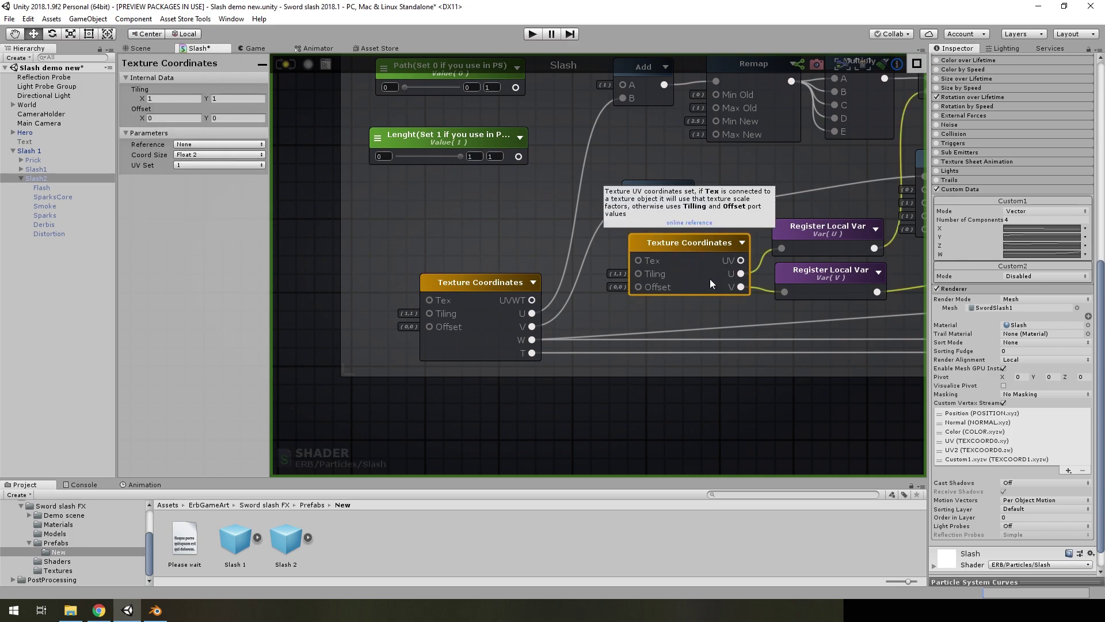
pyautogui.click(472, 319)
pyautogui.moveTo(669, 332); pyautogui.dragTo(554, 334, button='middle')
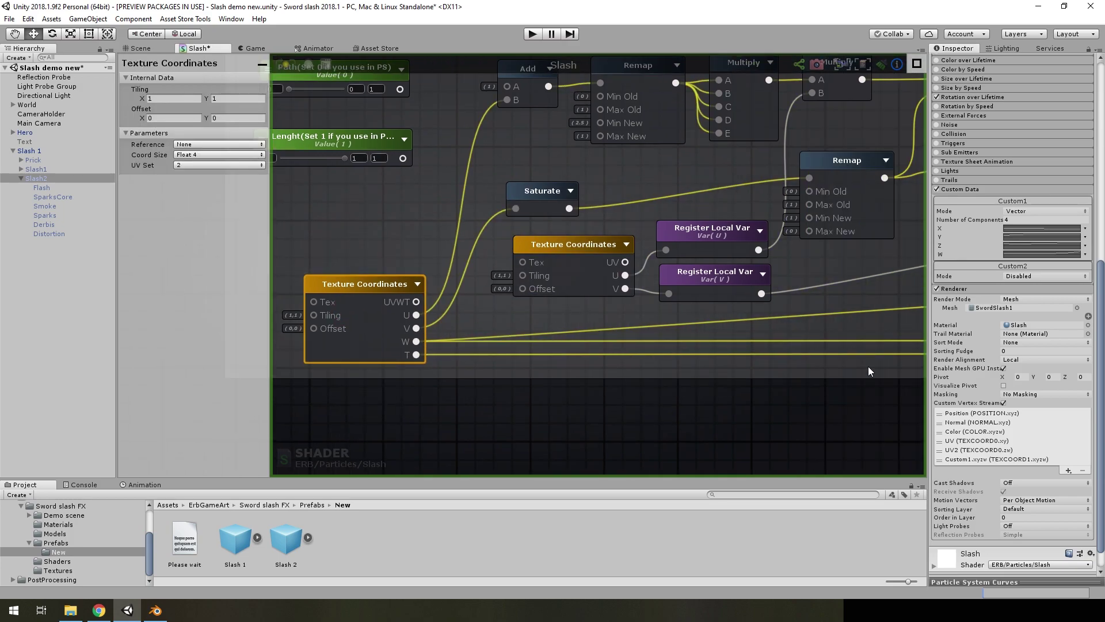
pyautogui.click(573, 260)
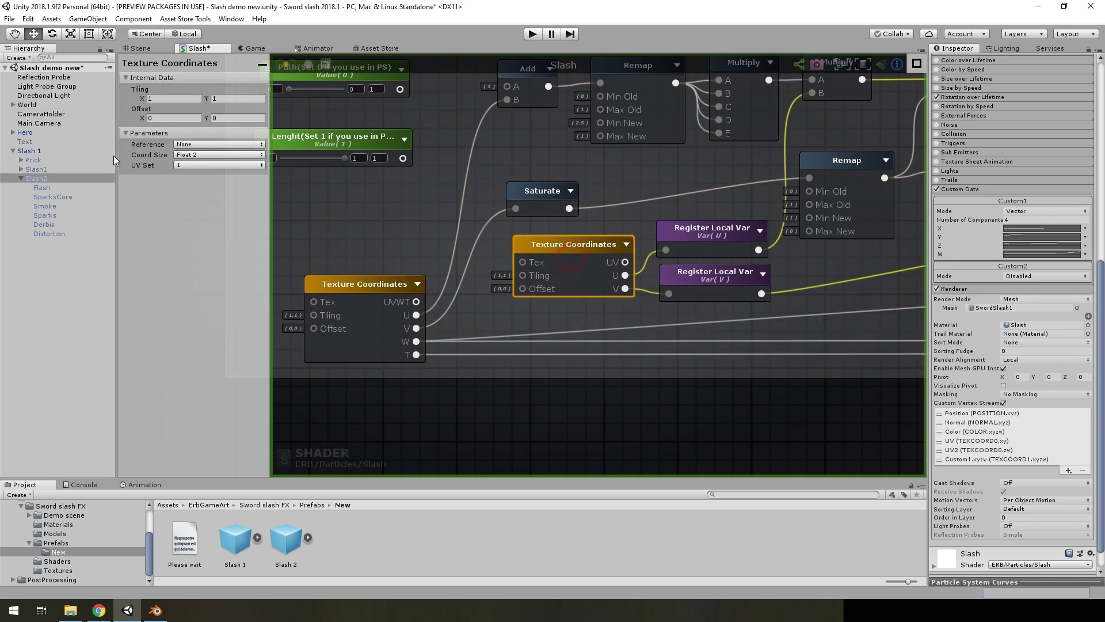
pyautogui.click(983, 440)
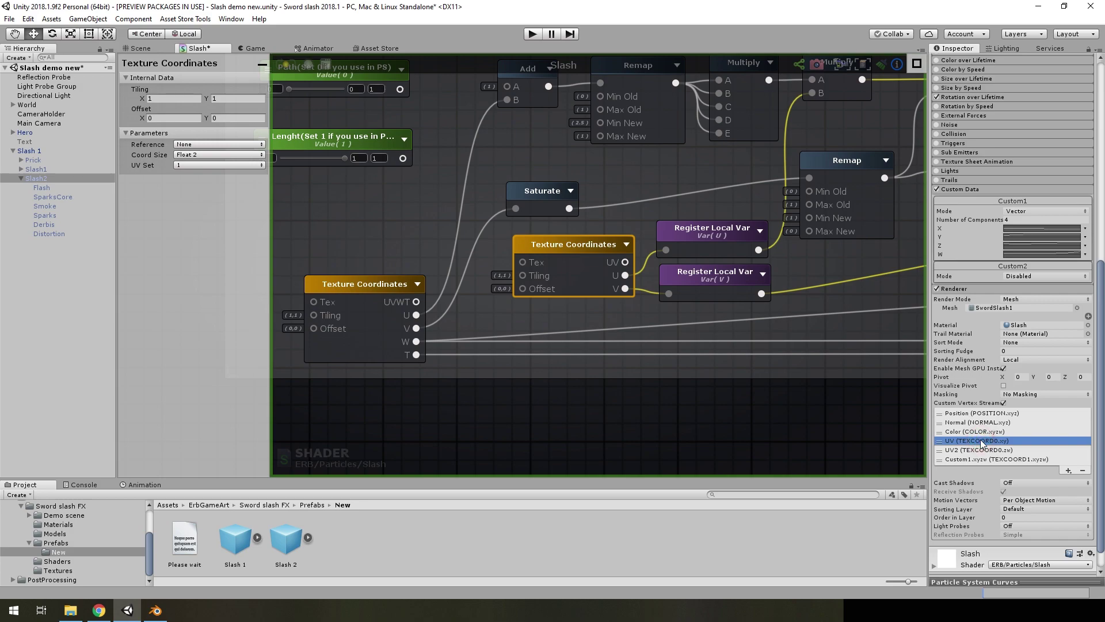
pyautogui.click(393, 318)
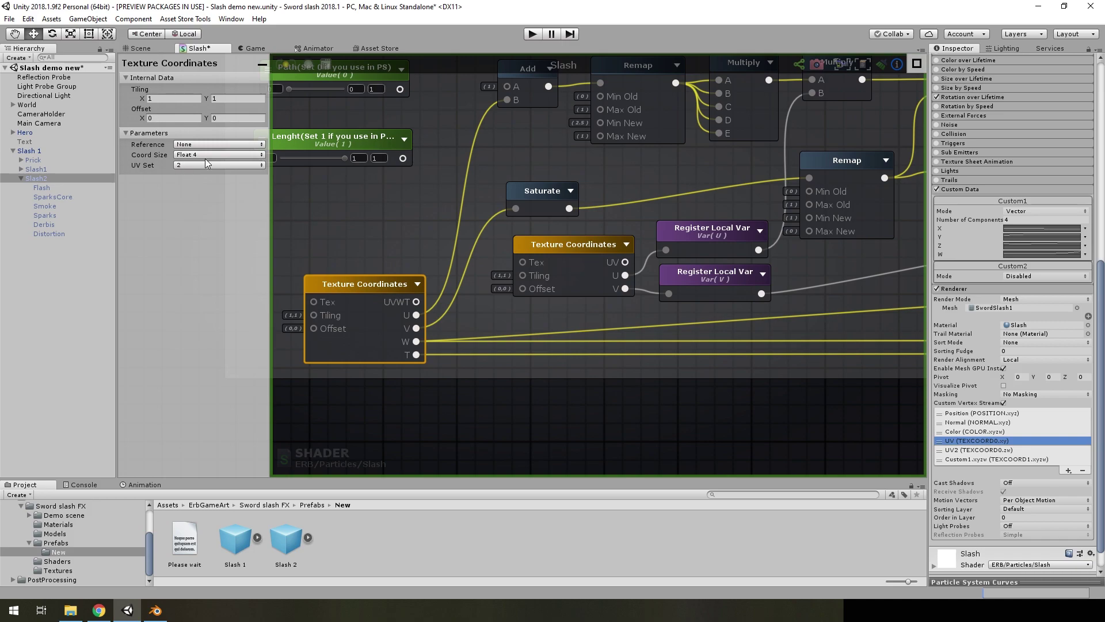
pyautogui.click(977, 450)
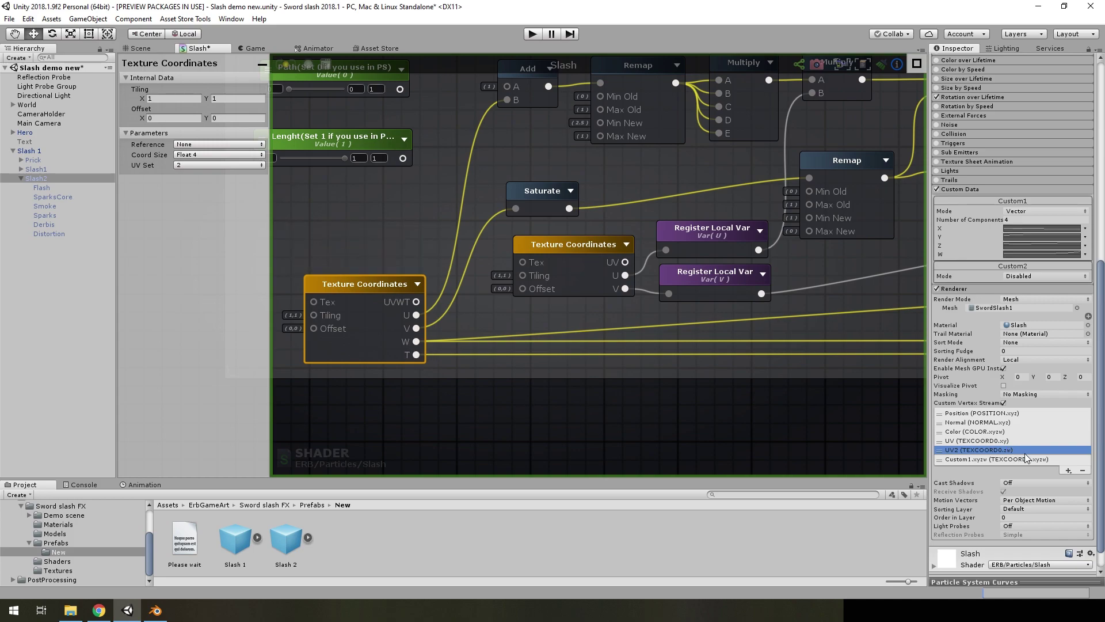
pyautogui.click(996, 460)
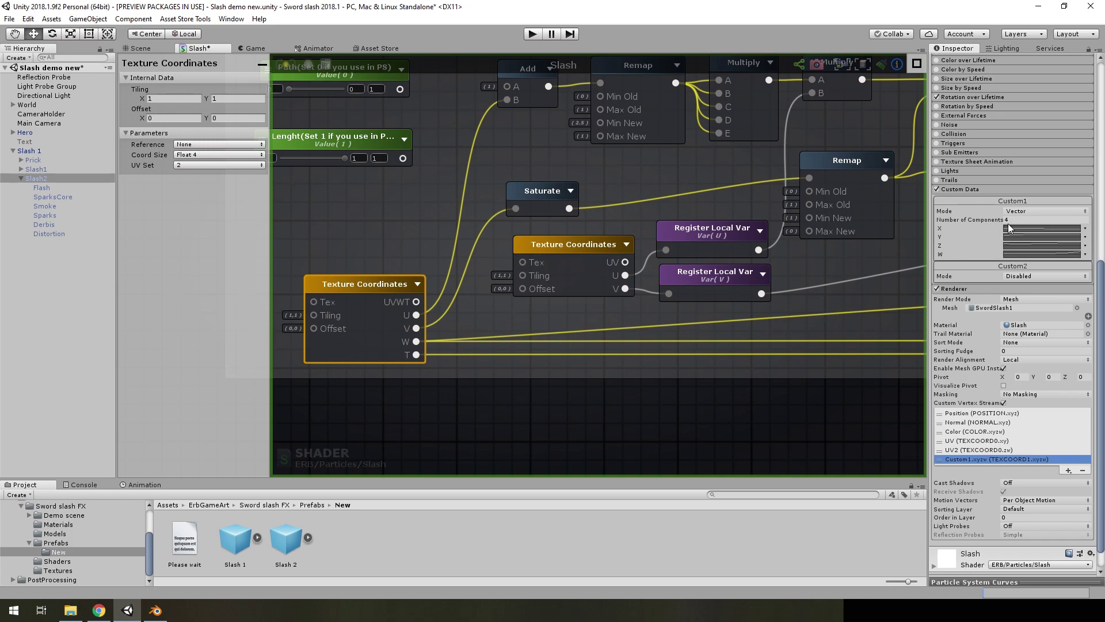
pyautogui.click(586, 268)
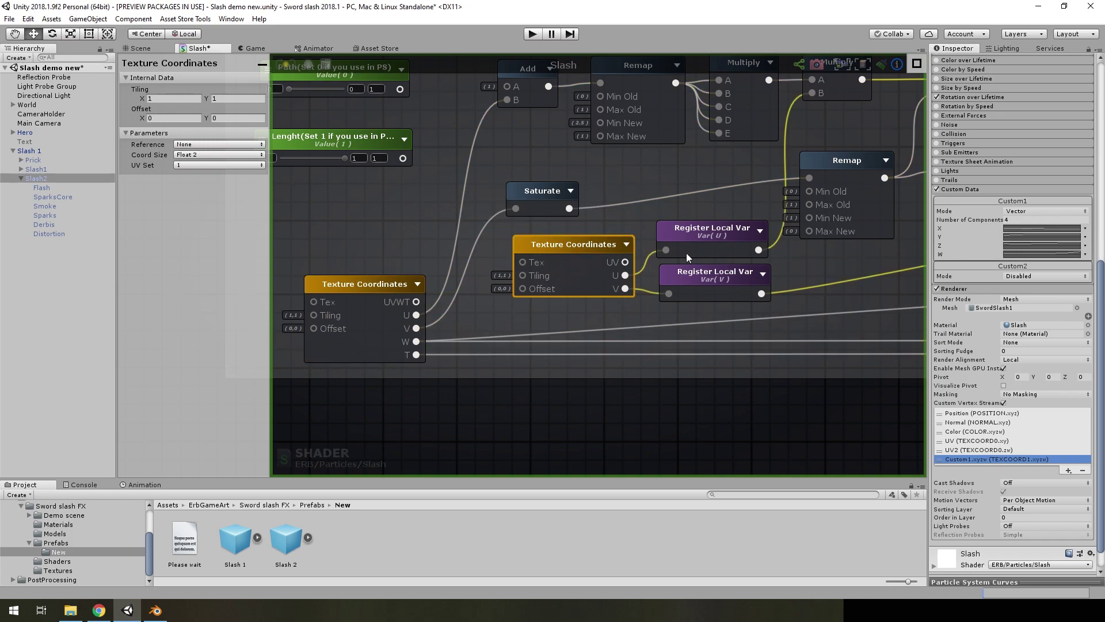
pyautogui.scroll(-3, 627, 278)
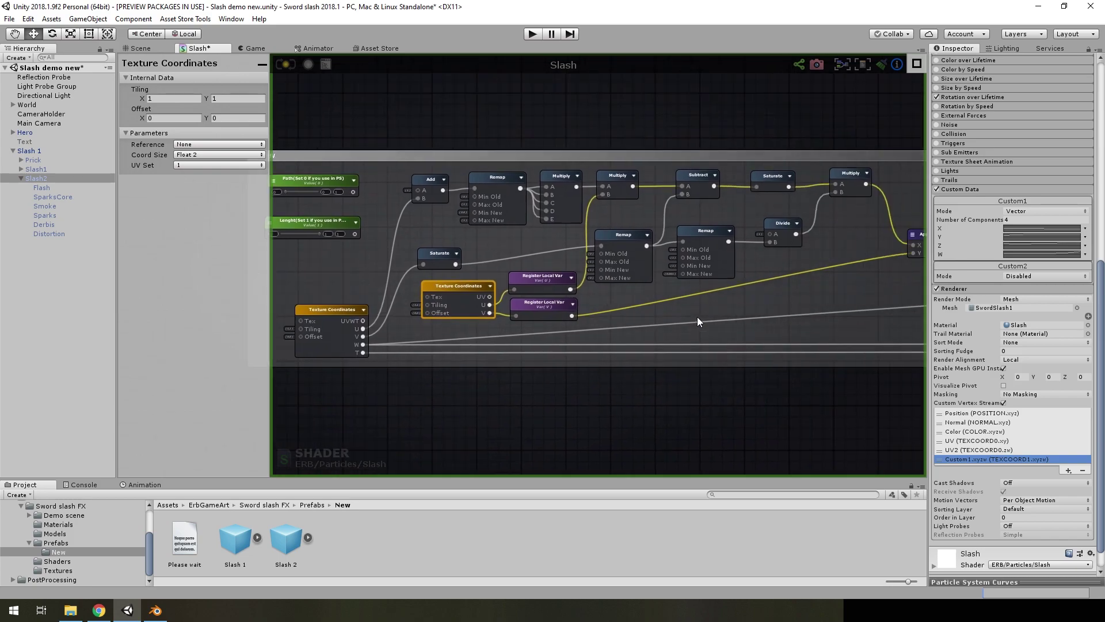
pyautogui.scroll(2, 661, 304)
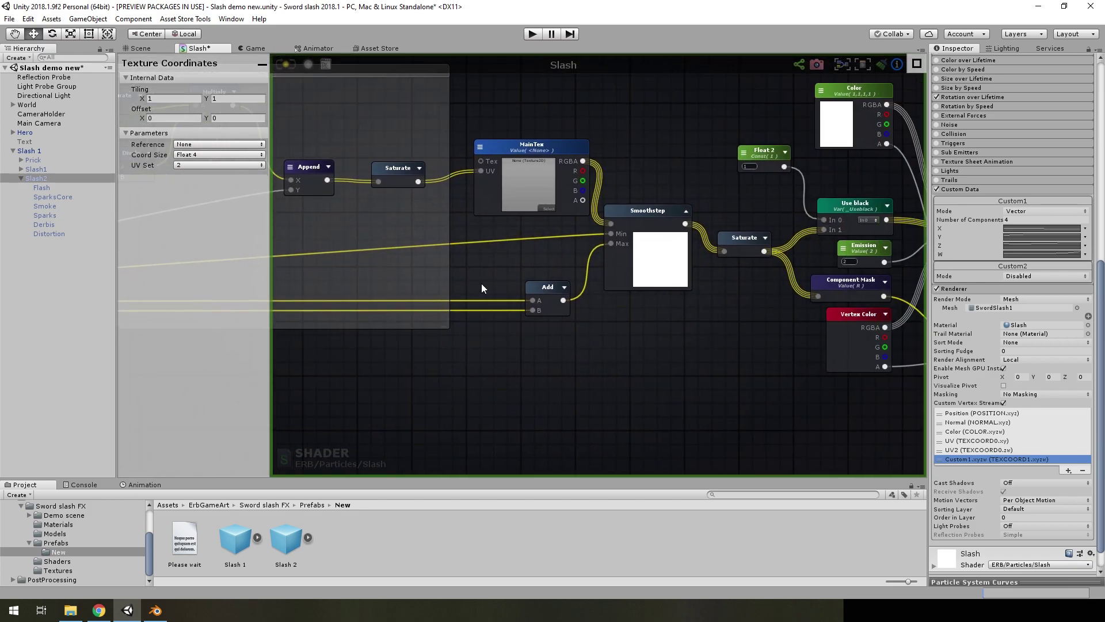
pyautogui.scroll(2, 643, 232)
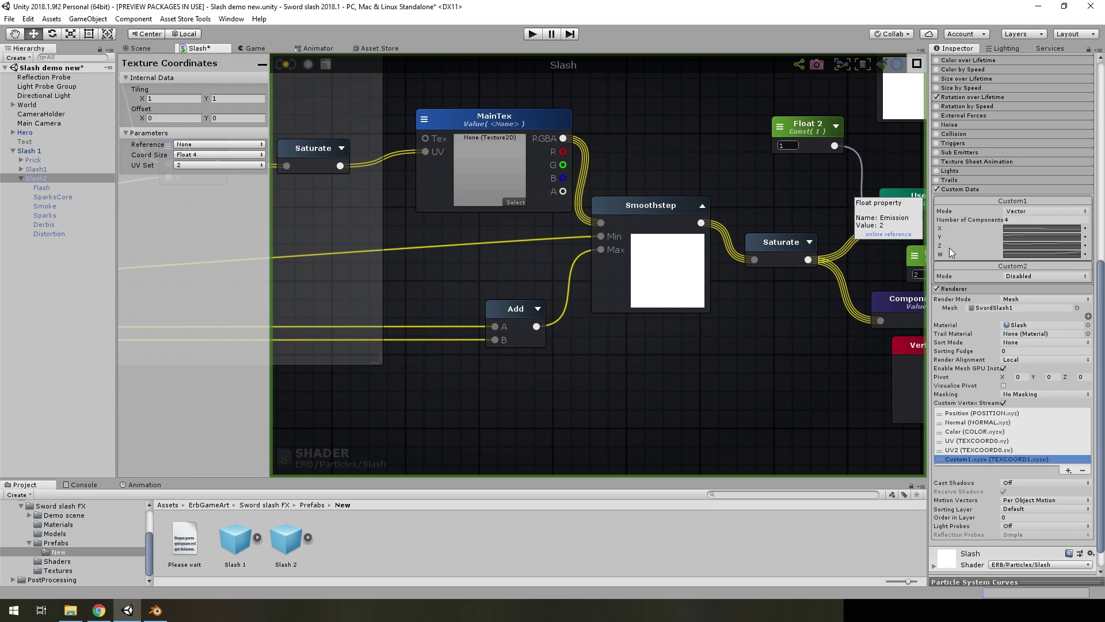
pyautogui.scroll(-2, 509, 267)
pyautogui.moveTo(500, 273); pyautogui.dragTo(627, 273, button='middle')
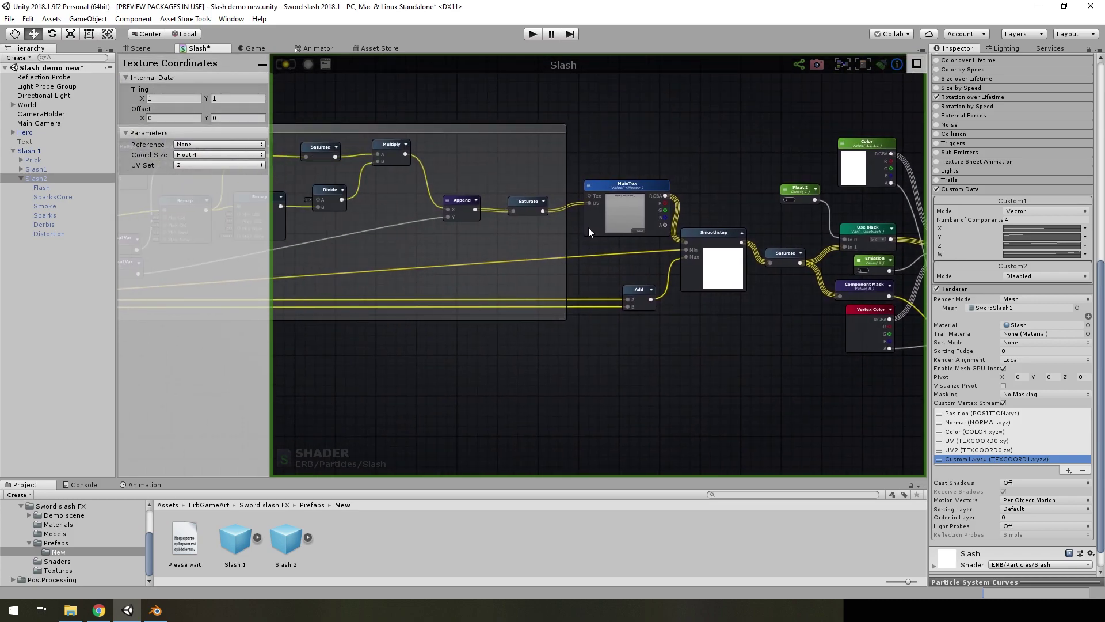
# Back in the Scene view, expand Rotation over Lifetime and scrub the slash's Playback Time
pyautogui.click(141, 48)
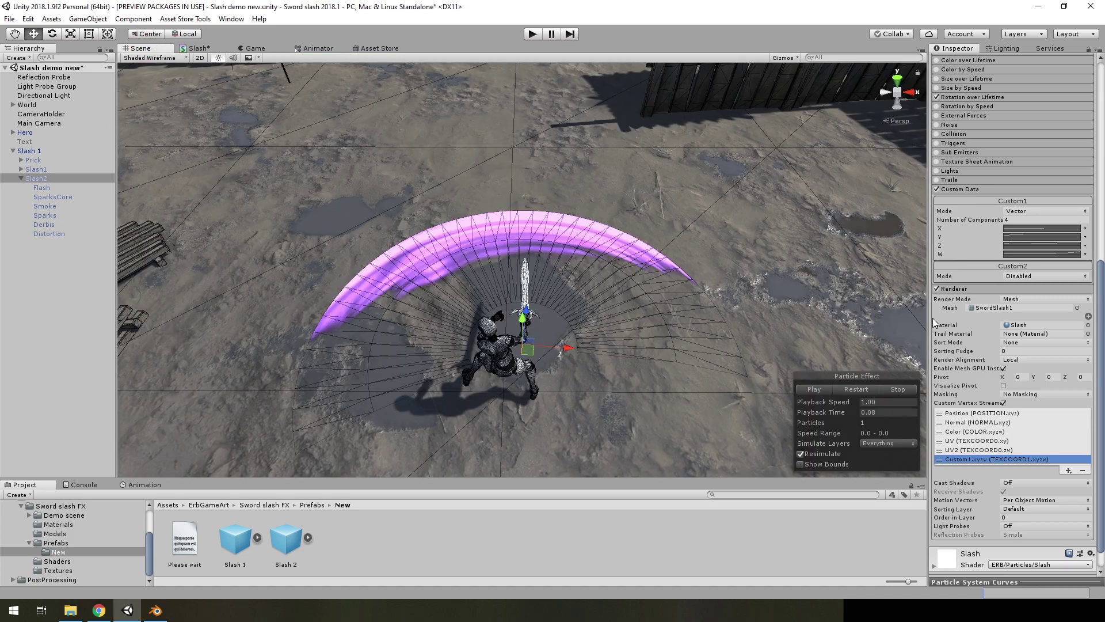
pyautogui.scroll(-2, 961, 379)
pyautogui.scroll(3, 990, 259)
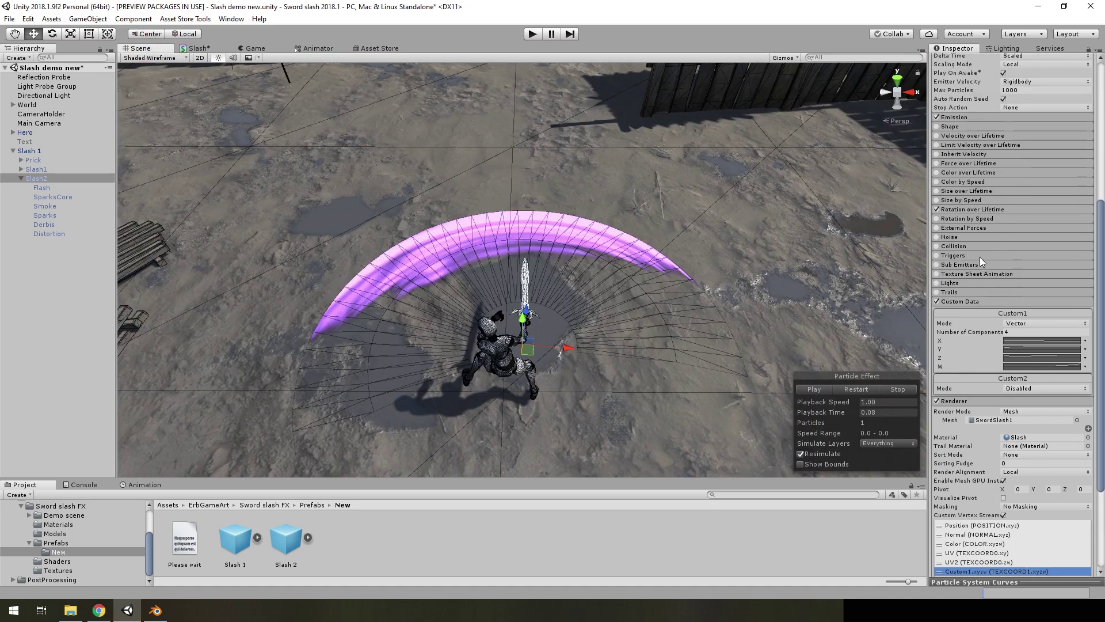
pyautogui.scroll(3, 960, 312)
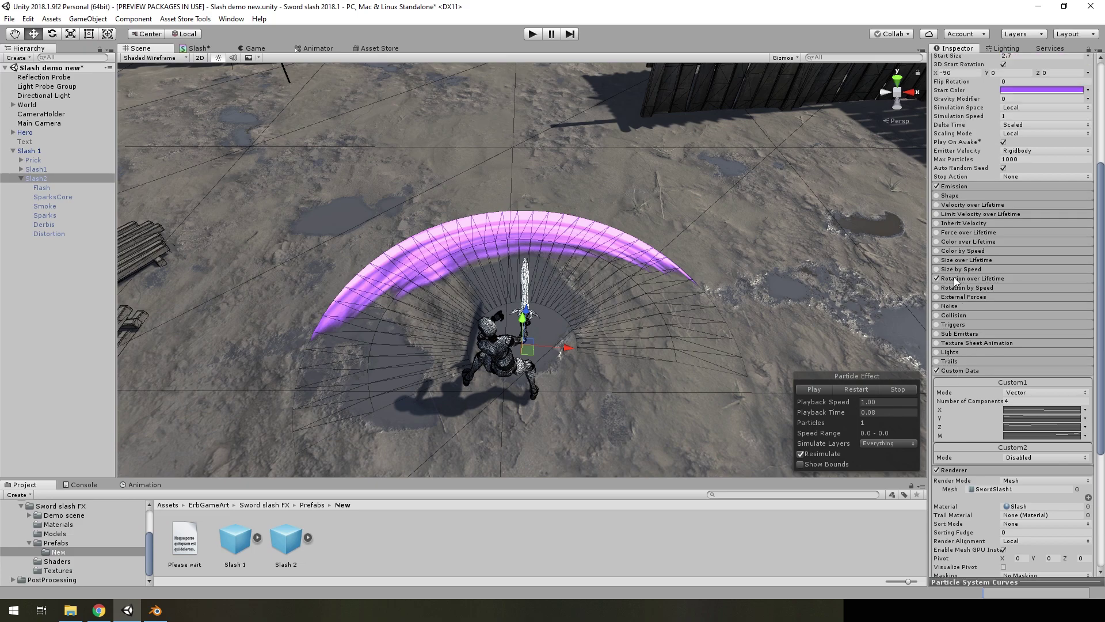
pyautogui.click(957, 279)
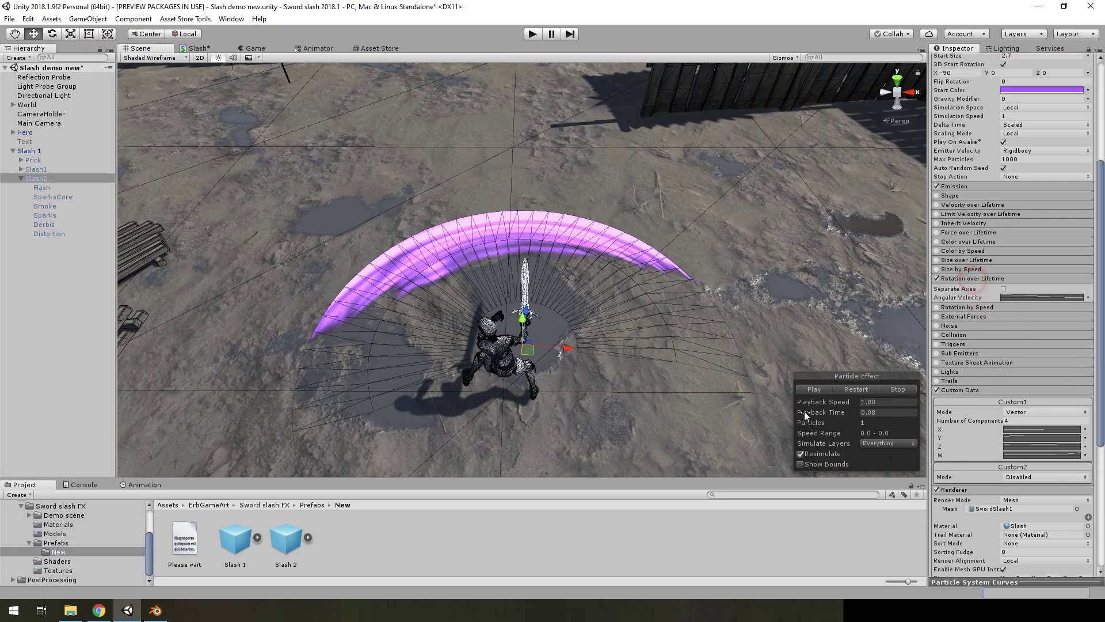
pyautogui.moveTo(804, 415); pyautogui.dragTo(797, 423)
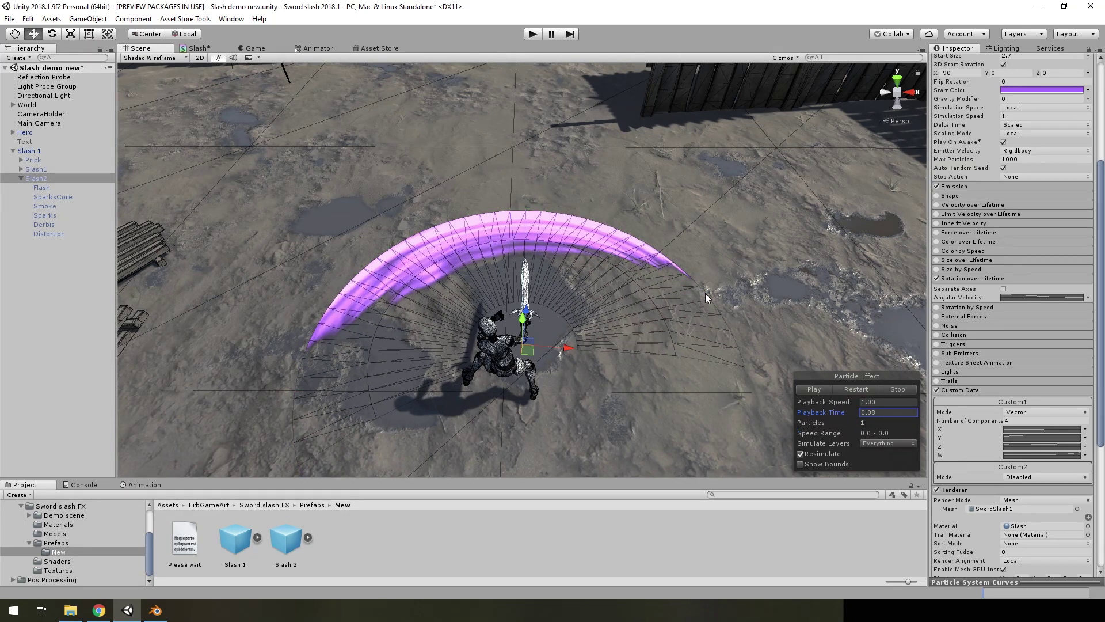
# Expand the Slash material and locate its MainTex texture Trail62b in the Textures folder
pyautogui.scroll(-5, 1021, 450)
pyautogui.click(956, 532)
pyautogui.scroll(-4, 1022, 396)
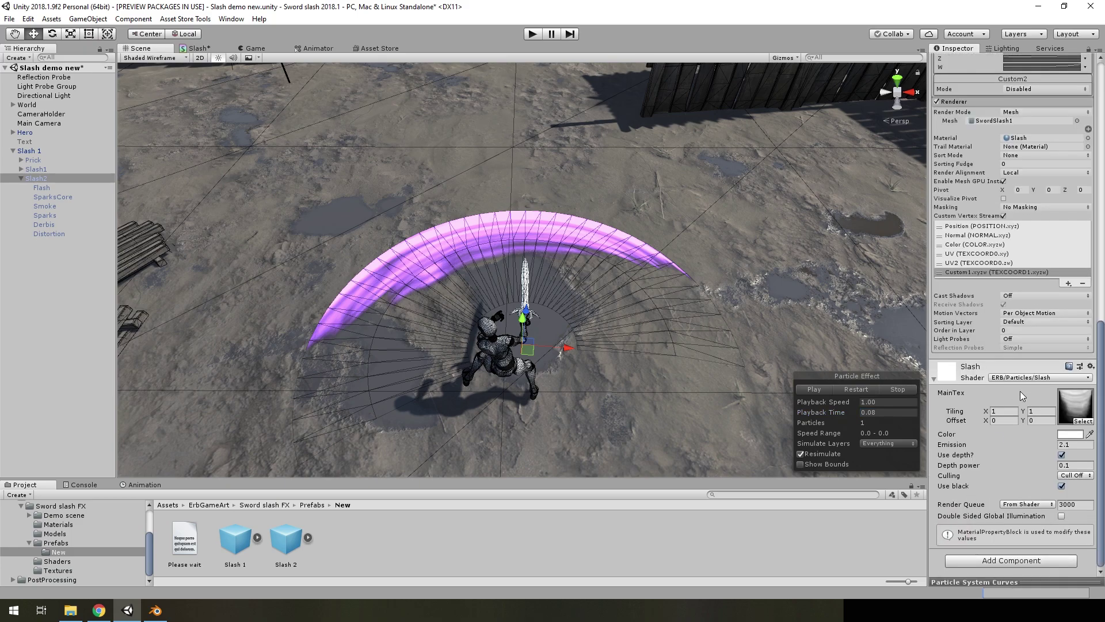
pyautogui.click(1076, 405)
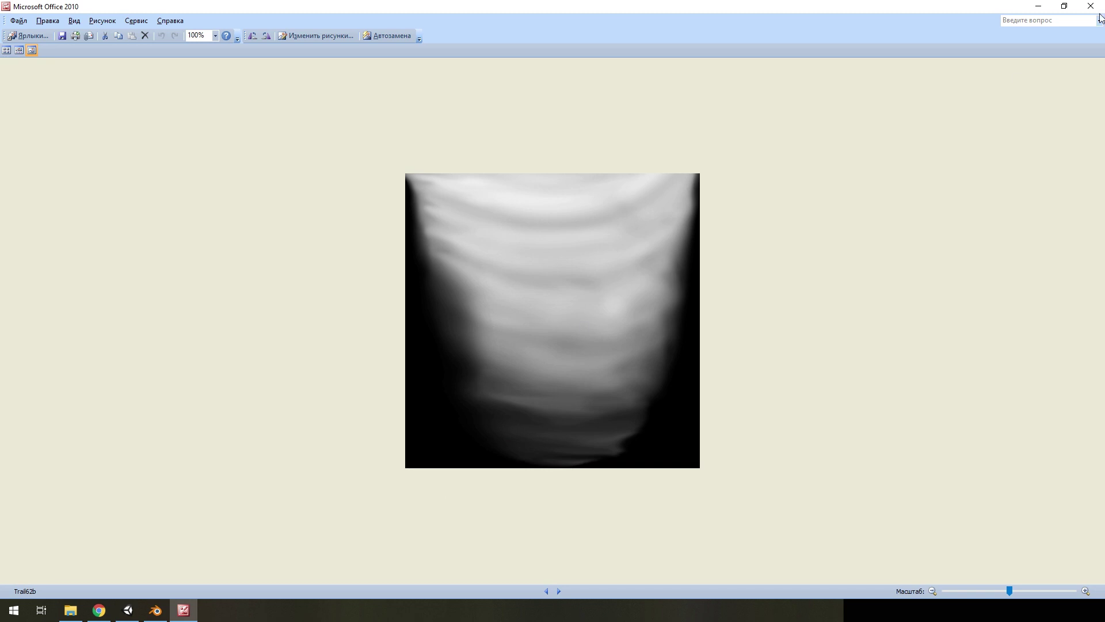
pyautogui.click(1090, 7)
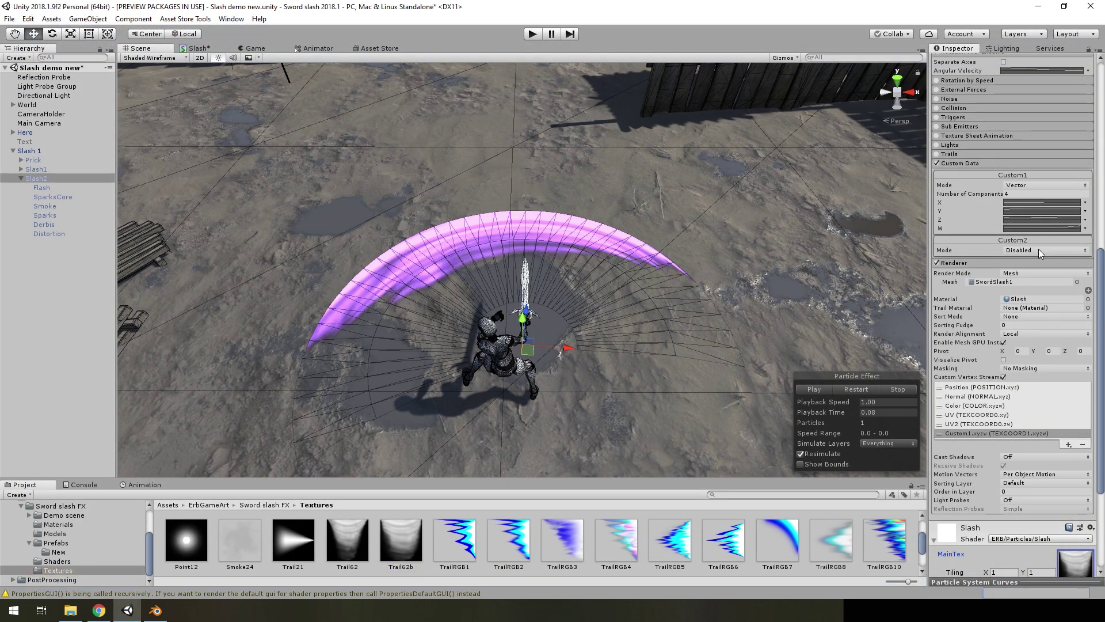
pyautogui.click(195, 47)
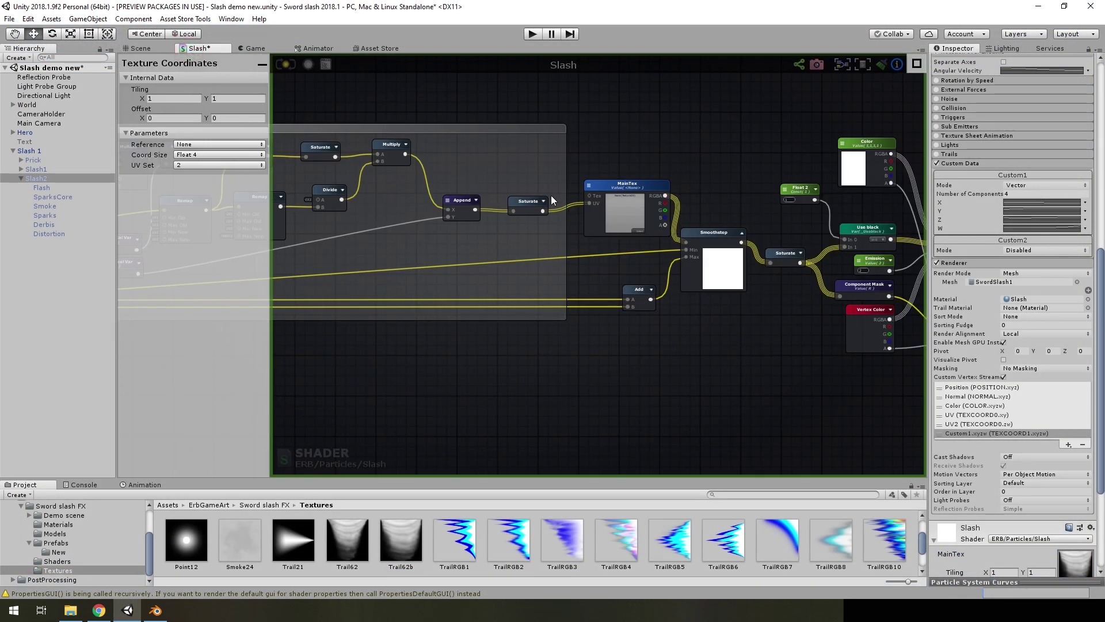
pyautogui.scroll(-3, 608, 257)
pyautogui.scroll(2, 525, 248)
pyautogui.scroll(3, 525, 248)
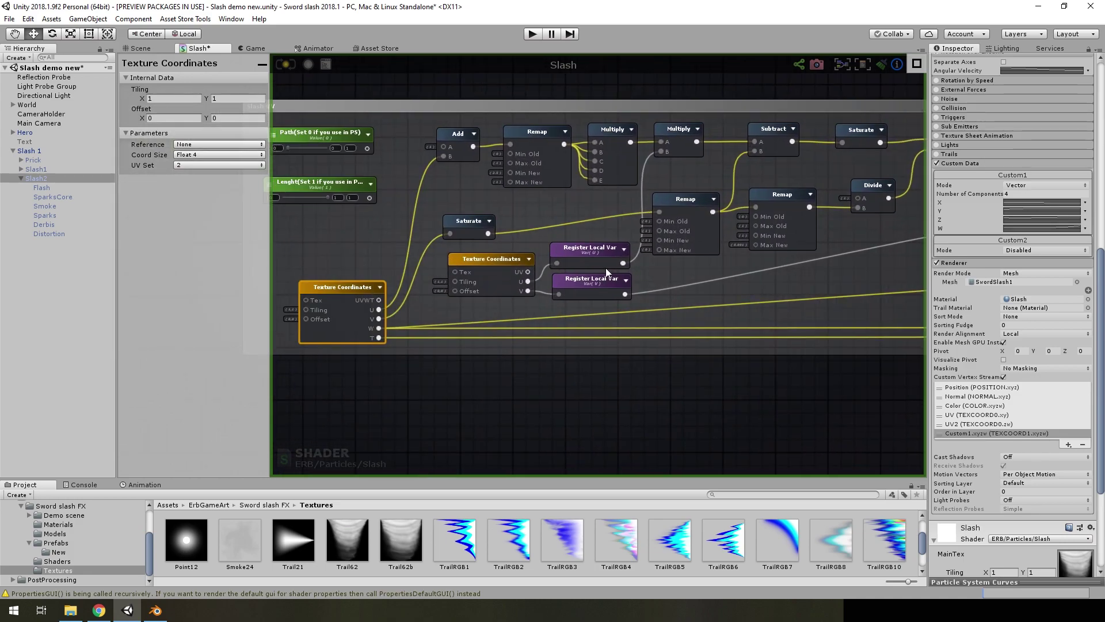
pyautogui.moveTo(737, 269); pyautogui.dragTo(658, 288, button='middle')
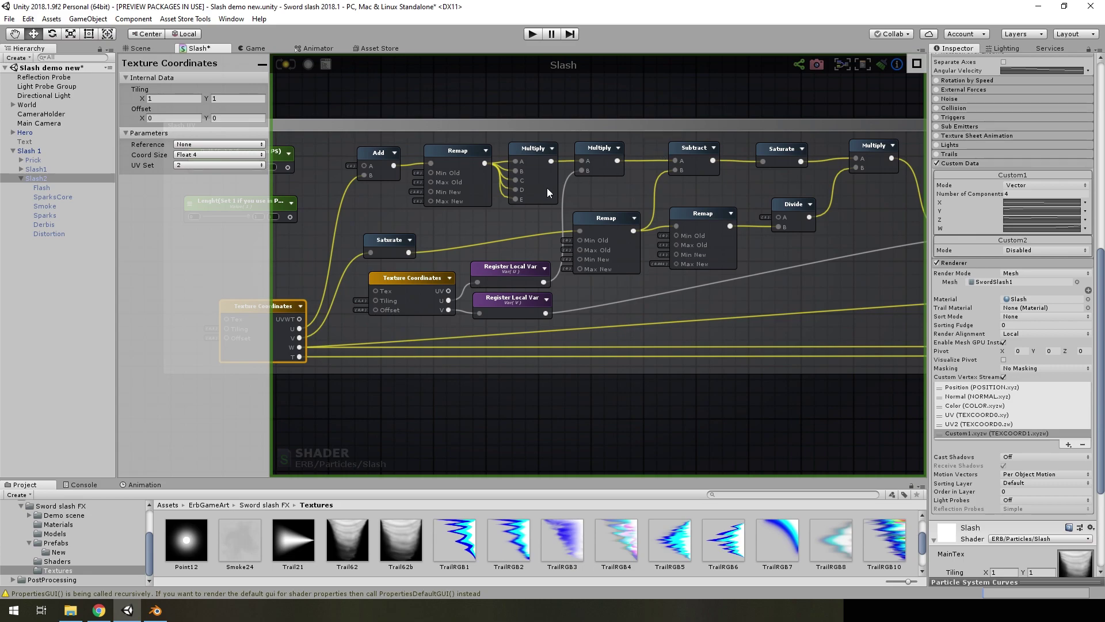
# Make Custom1 X a constant, trying -0.11 before settling on 0
pyautogui.click(140, 49)
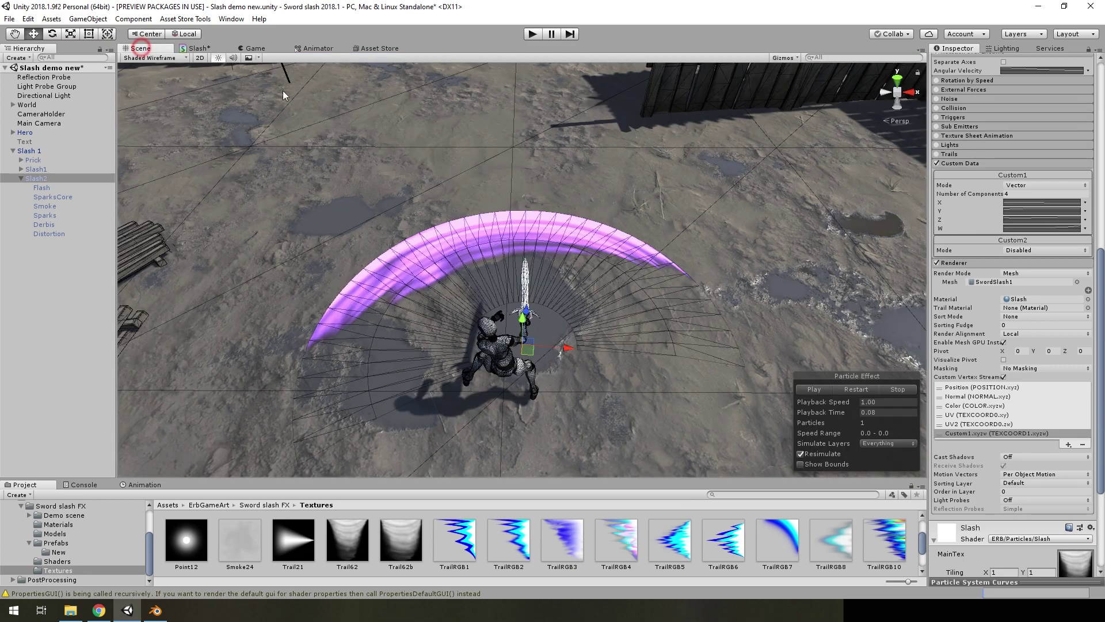
pyautogui.click(1086, 203)
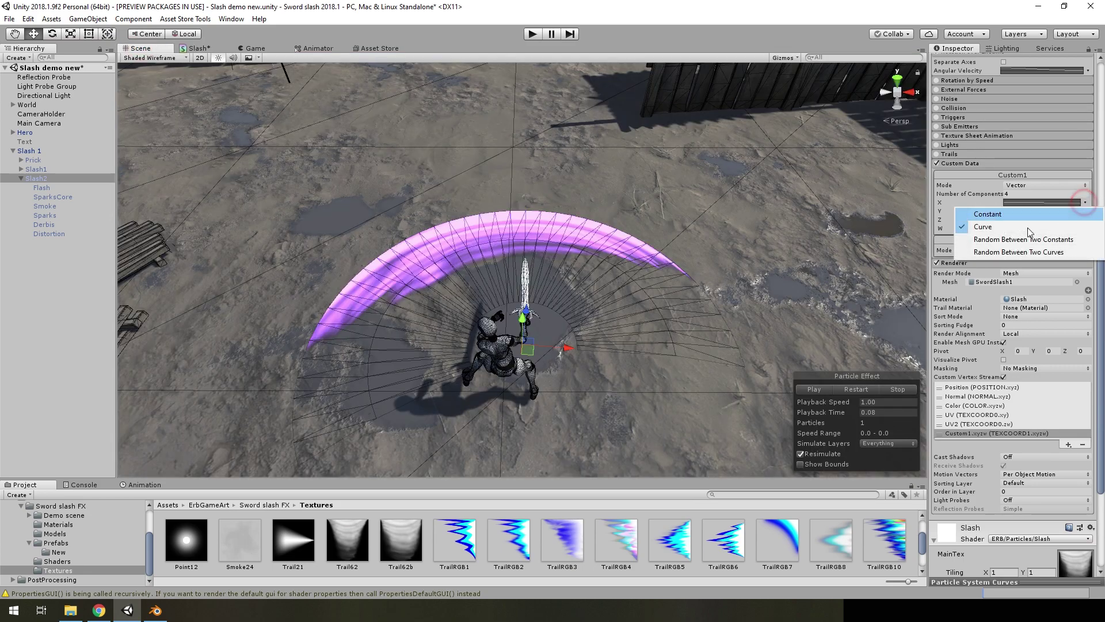
pyautogui.click(979, 214)
pyautogui.click(1004, 202)
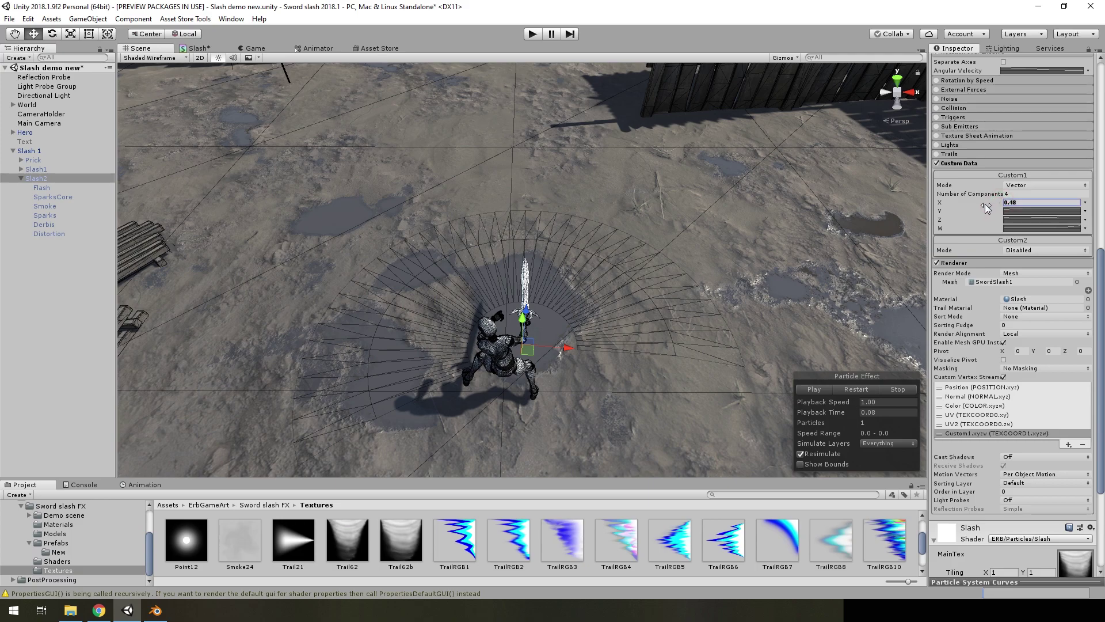
pyautogui.write('-0.11')
pyautogui.moveTo(982, 206); pyautogui.dragTo(979, 206)
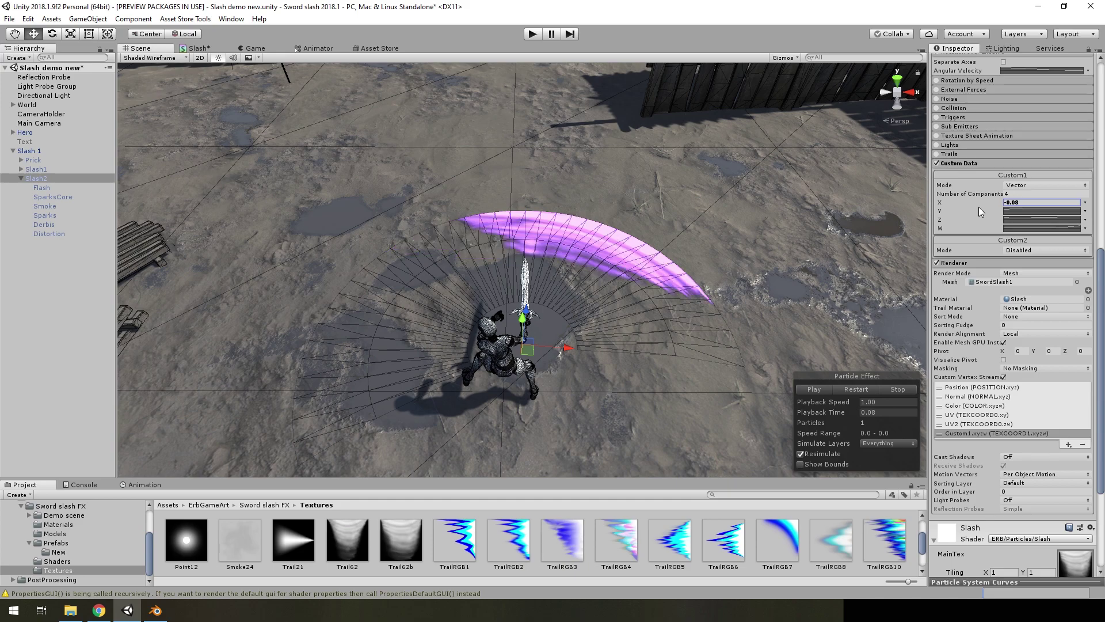
pyautogui.click(1004, 205)
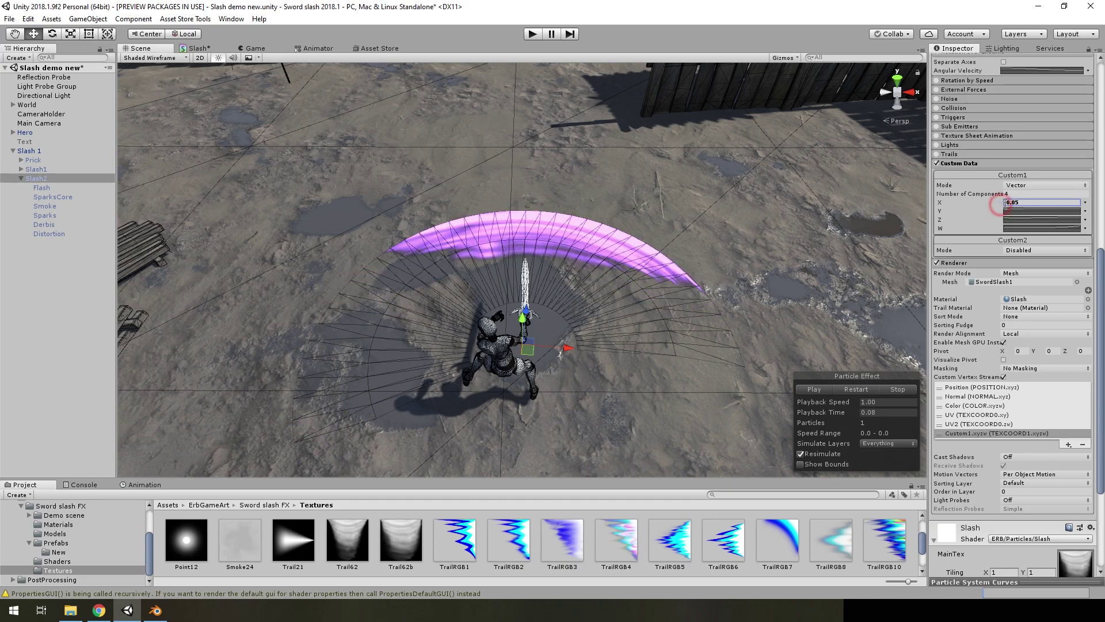
pyautogui.write('0')
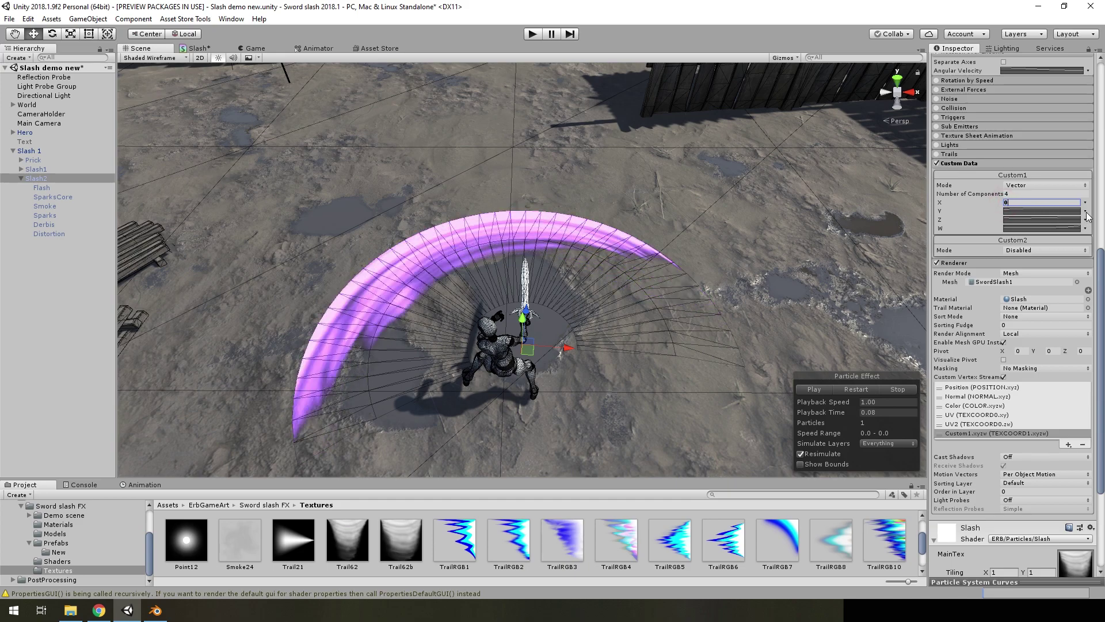
# Make Custom1 Y a constant 1.06 and play the lengthened slash preview
pyautogui.click(1086, 211)
pyautogui.click(1017, 223)
pyautogui.moveTo(996, 214)
pyautogui.mouseDown()
pyautogui.moveTo(979, 217)
pyautogui.moveTo(996, 215)
pyautogui.mouseUp()
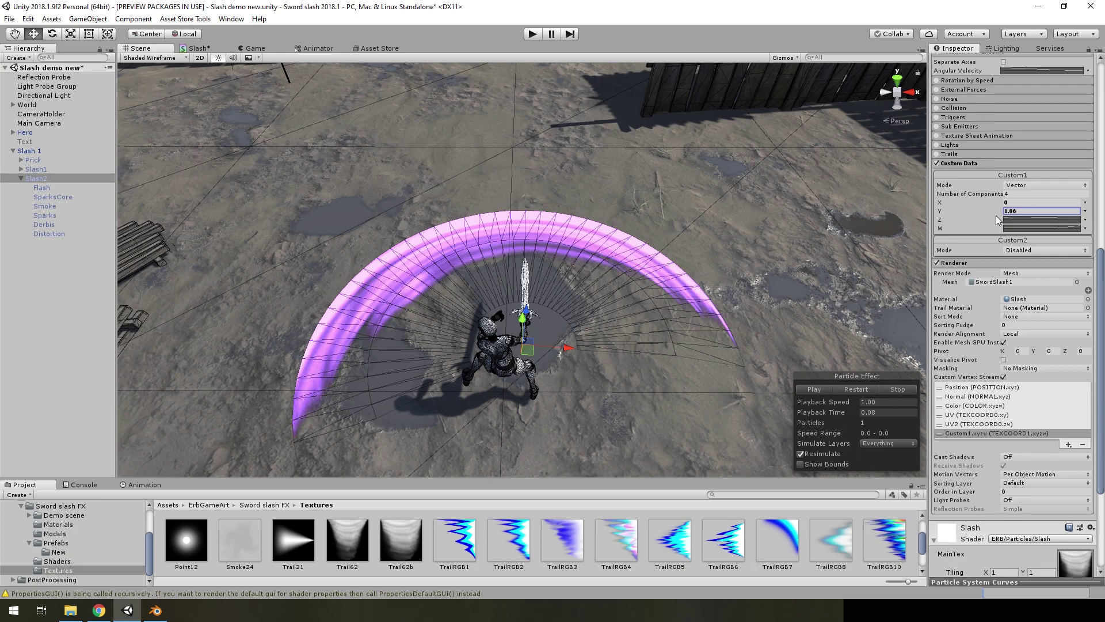
pyautogui.click(1018, 211)
pyautogui.press('Tab')
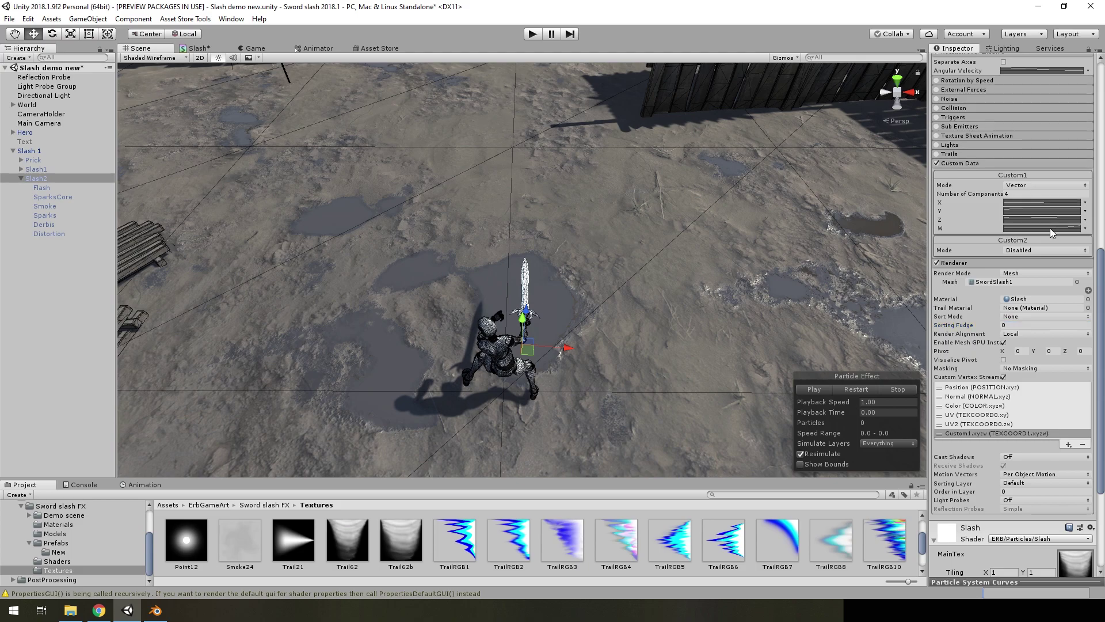
pyautogui.click(825, 389)
# Return the Scene to Shaded mode, set Custom1 W to a constant 0.33, and open the Slash shader graph
pyautogui.click(152, 58)
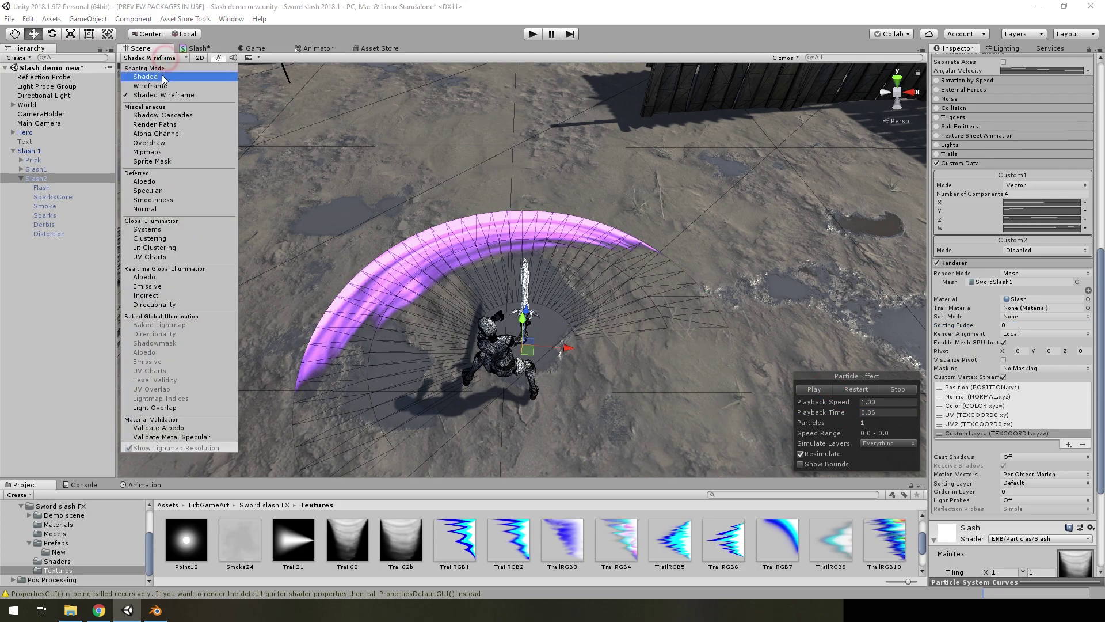
pyautogui.click(141, 69)
pyautogui.click(1085, 228)
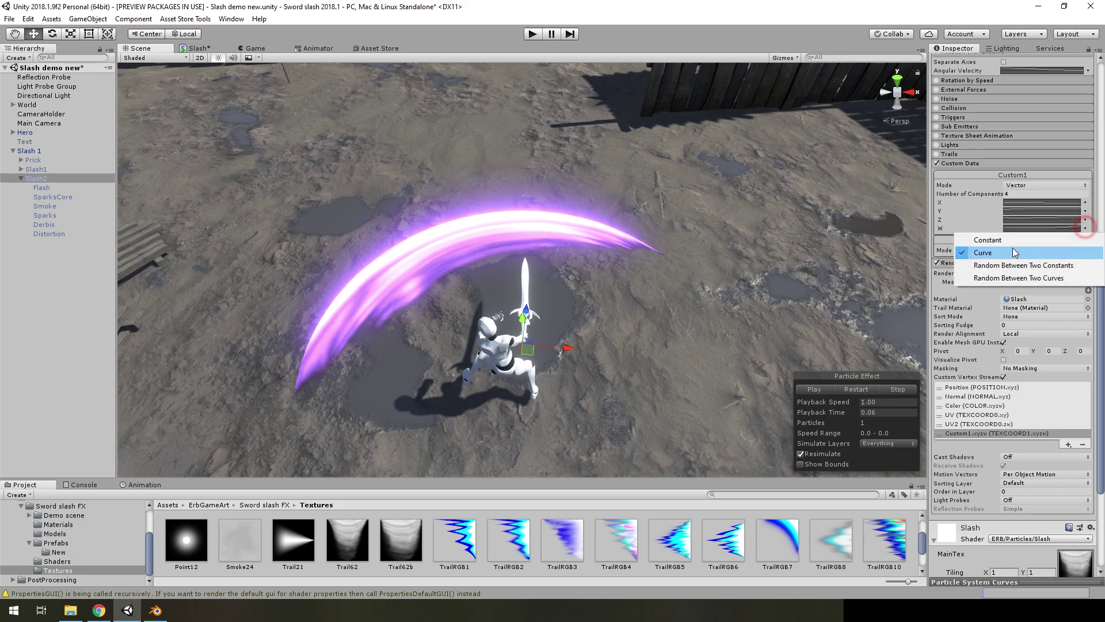
pyautogui.click(1004, 241)
pyautogui.moveTo(1001, 230); pyautogui.dragTo(983, 232)
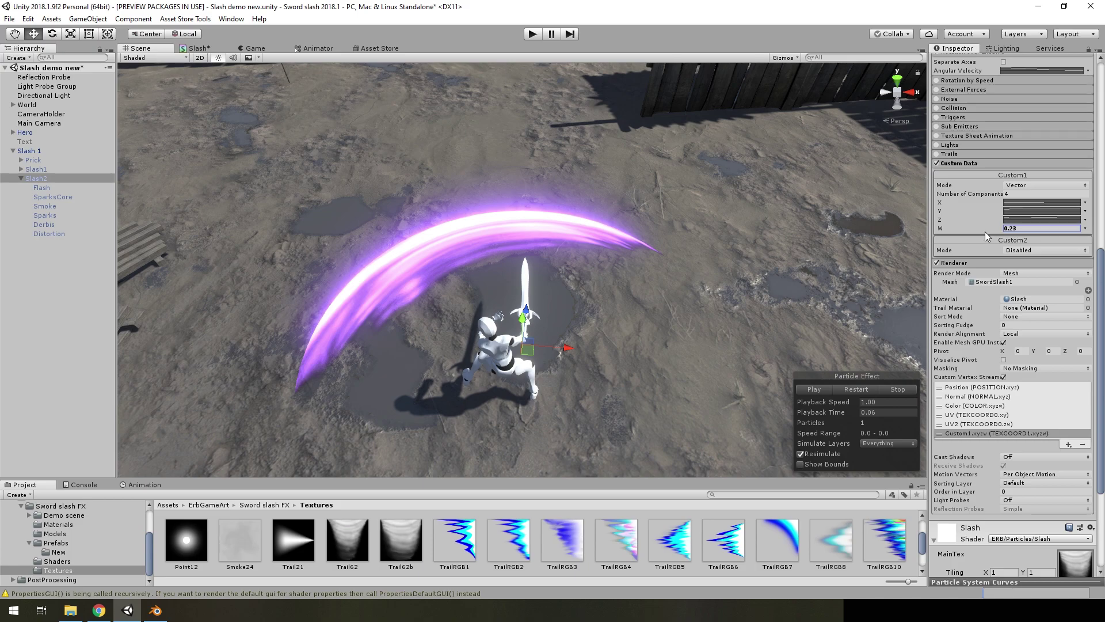
pyautogui.doubleClick(1023, 230)
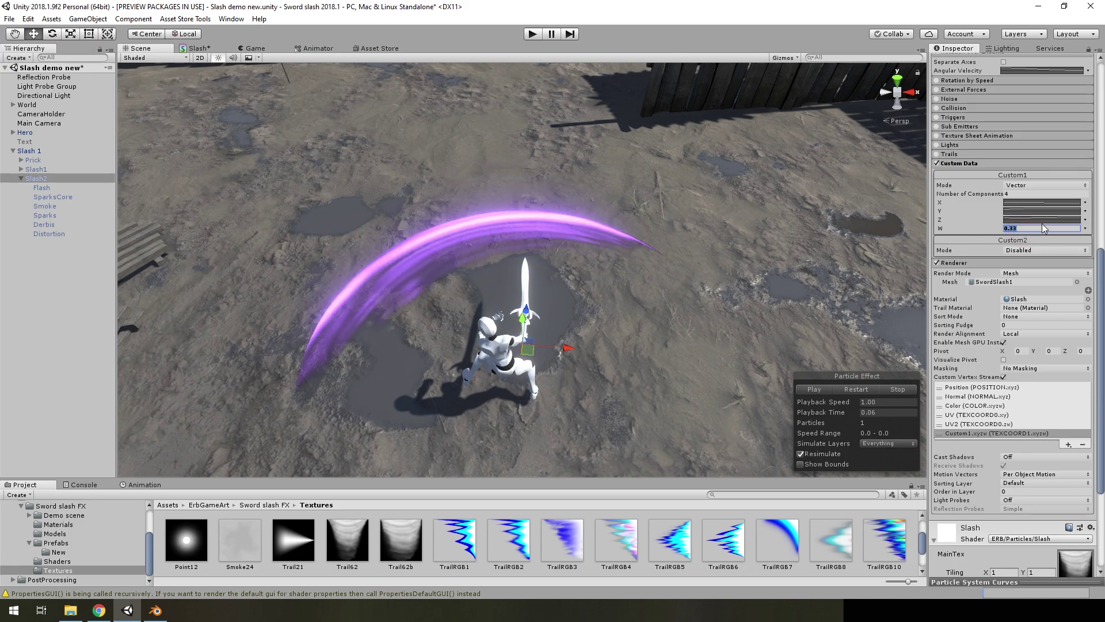
pyautogui.click(193, 49)
# Zoom in and out over the Slash shader graph's nodes, then go back to the Scene view
pyautogui.scroll(3, 741, 292)
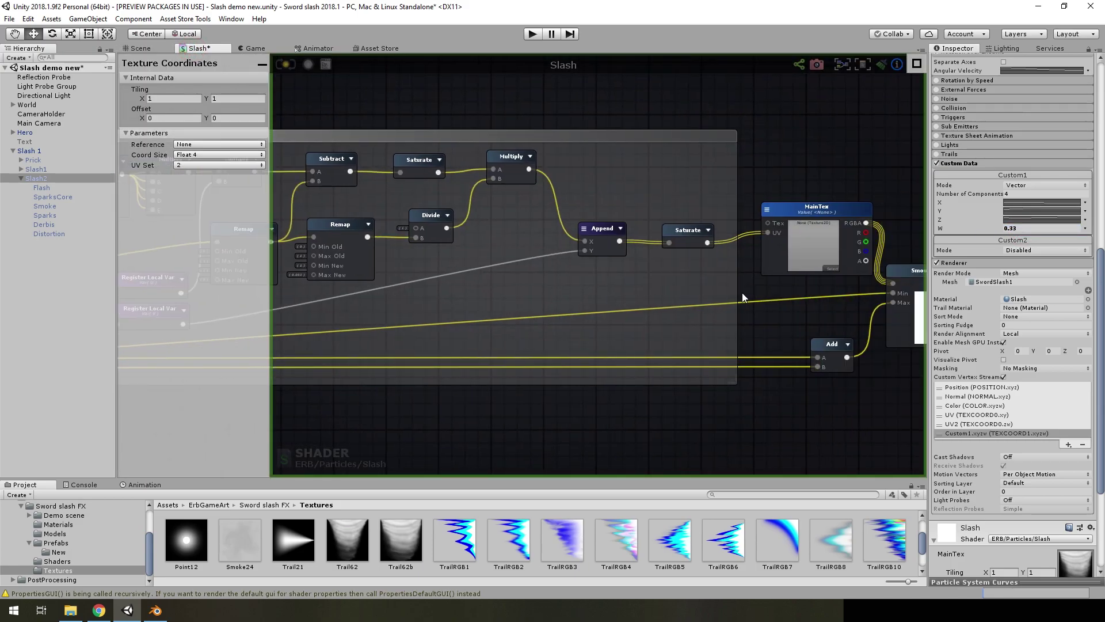
pyautogui.scroll(3, 660, 229)
pyautogui.scroll(-1, 684, 287)
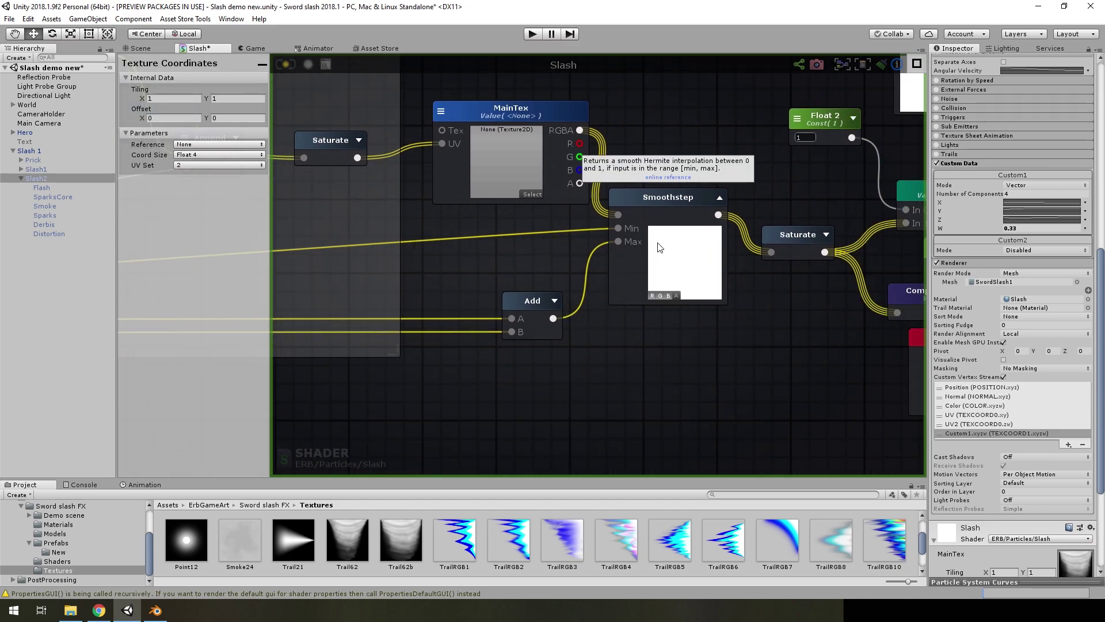
pyautogui.scroll(-3, 647, 292)
pyautogui.scroll(-3, 647, 292)
pyautogui.scroll(2, 464, 296)
pyautogui.scroll(3, 397, 277)
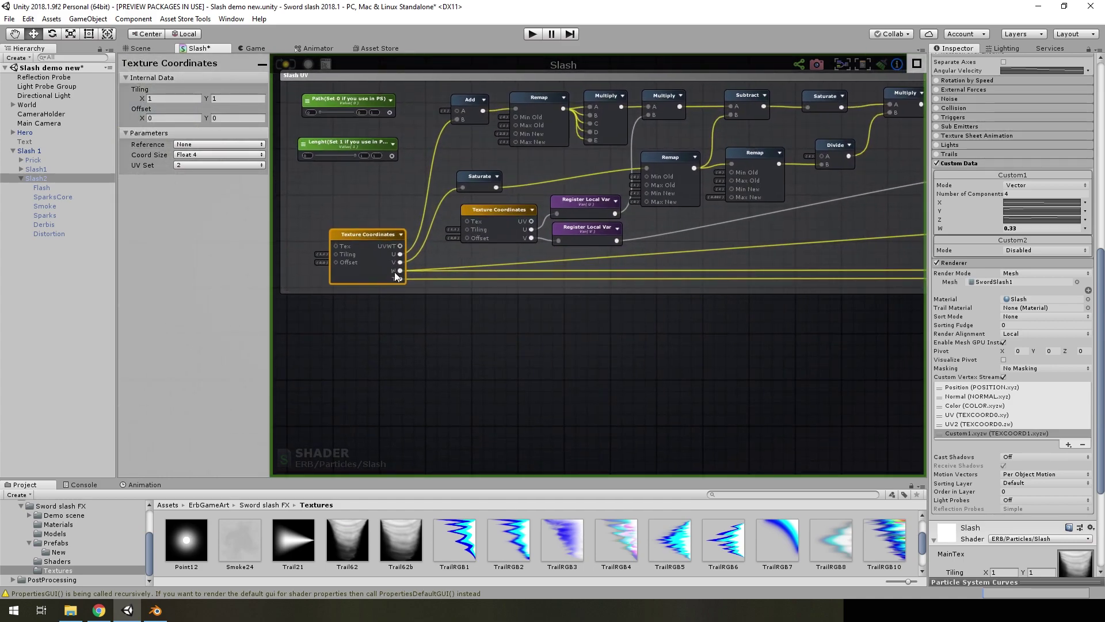
pyautogui.scroll(-1, 741, 301)
pyautogui.scroll(-1, 765, 253)
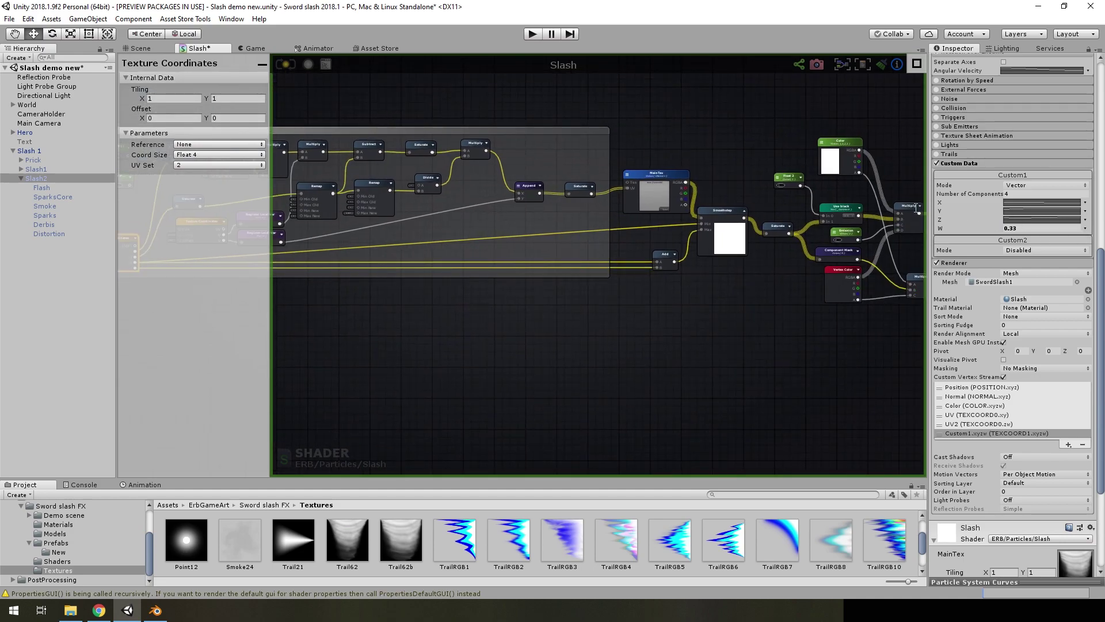
pyautogui.click(143, 48)
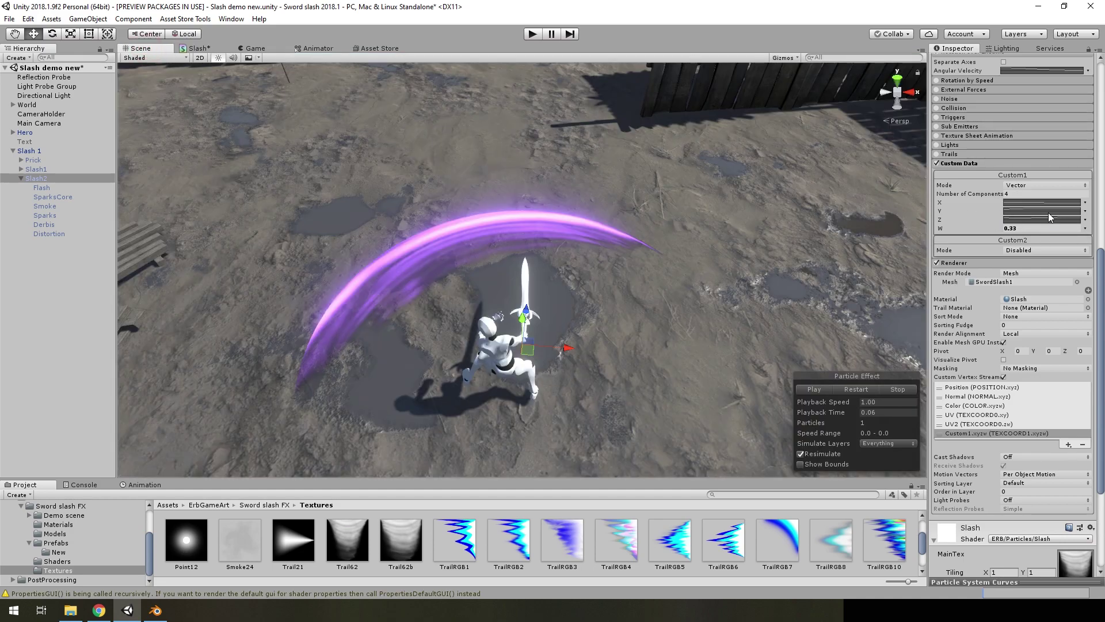
# Confirm Custom1 W at 0.33 and replay the slash, scrubbing back to show the arc
pyautogui.click(1027, 228)
pyautogui.press('Tab')
pyautogui.click(817, 390)
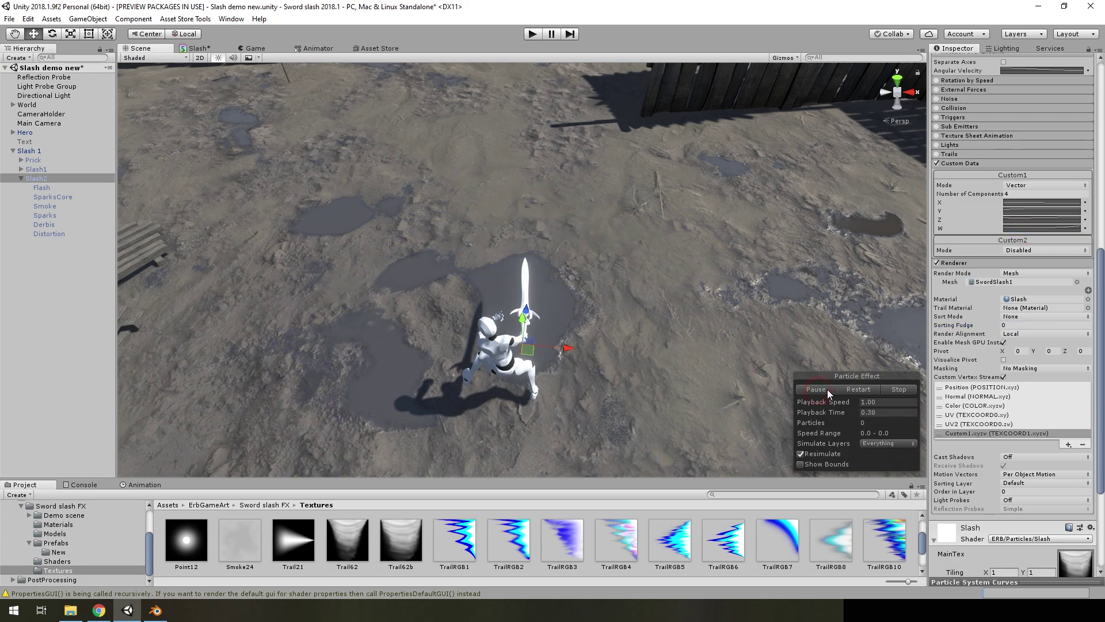
pyautogui.click(829, 388)
pyautogui.moveTo(833, 417); pyautogui.dragTo(773, 419)
# Make Custom1 Z a constant 0.65 for a brighter, thicker arc, then open the Slash shader graph
pyautogui.click(1084, 228)
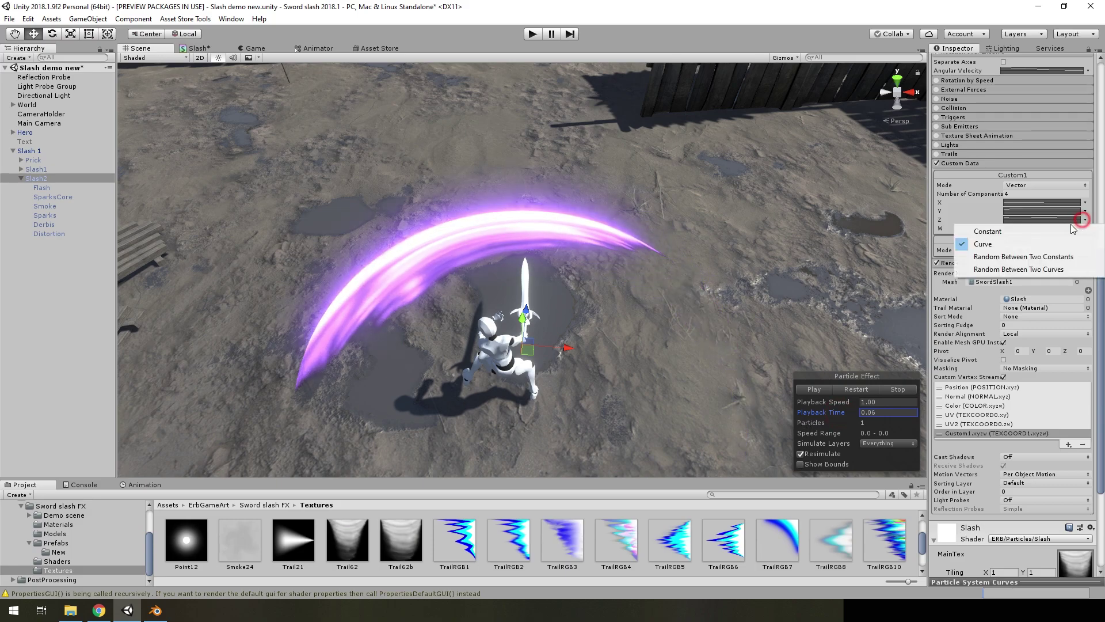
pyautogui.click(1000, 232)
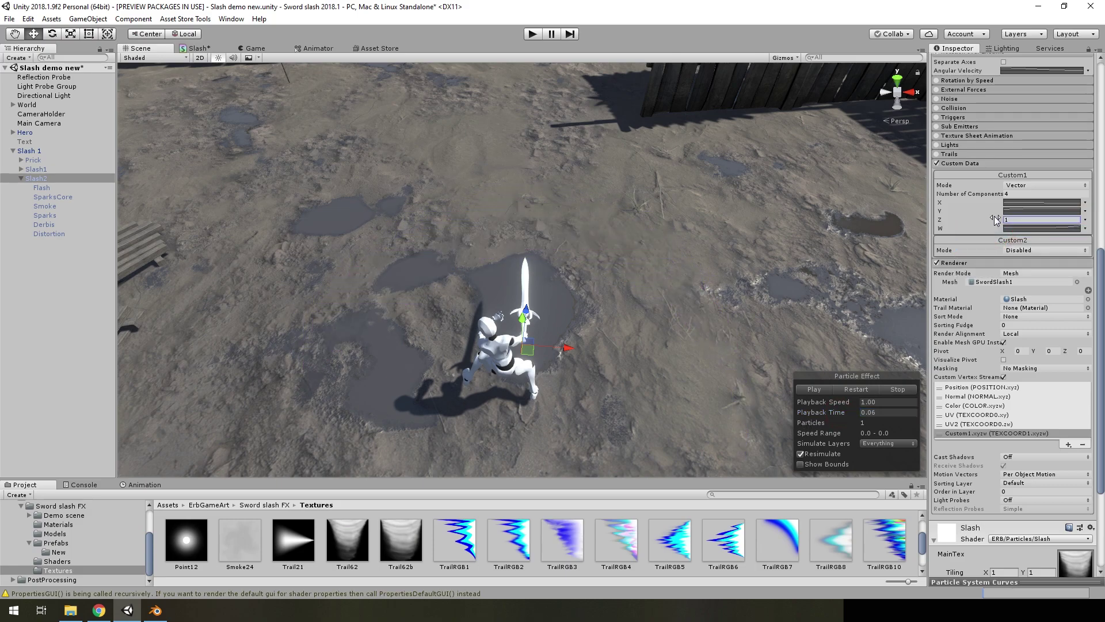
pyautogui.moveTo(987, 218); pyautogui.dragTo(991, 223)
pyautogui.press('BackSpace')
pyautogui.press('BackSpace')
pyautogui.write('0.83')
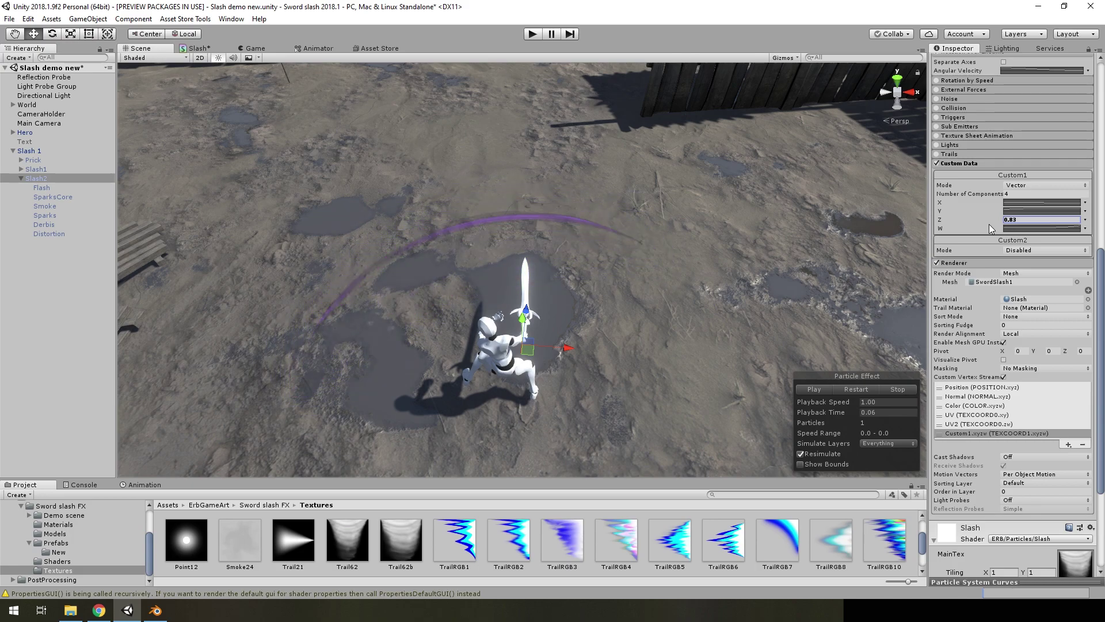
pyautogui.write('65')
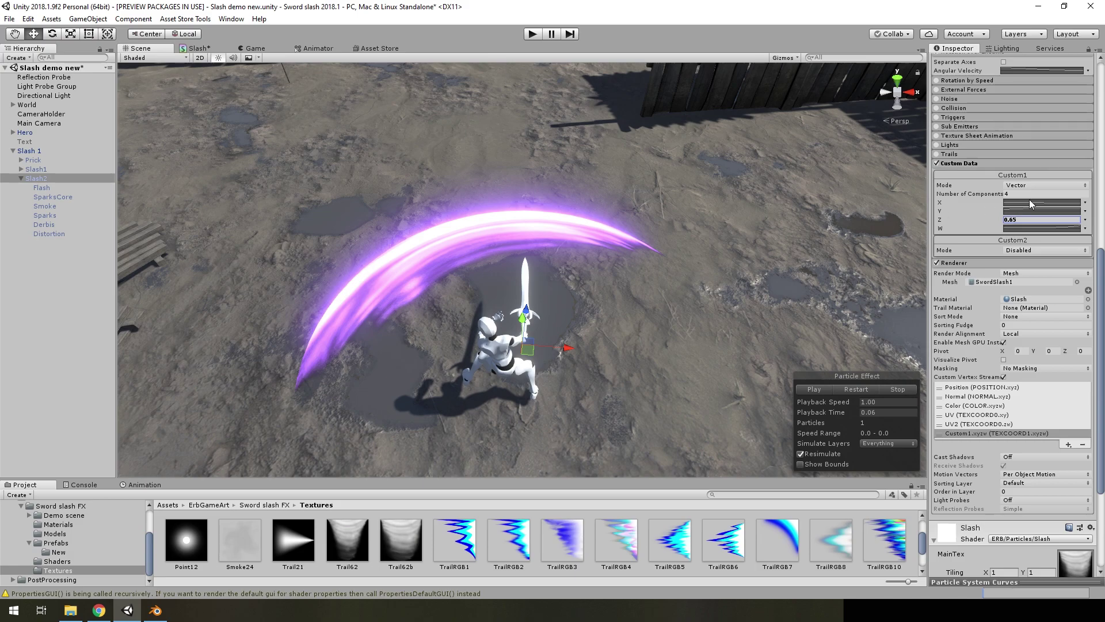
pyautogui.press('Tab')
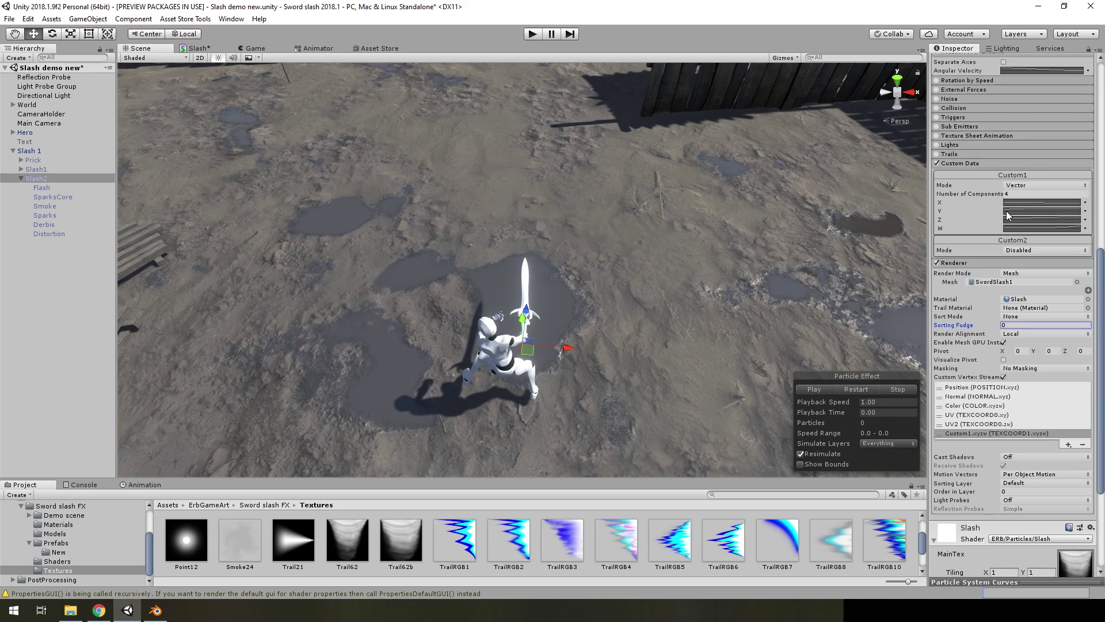
pyautogui.click(840, 414)
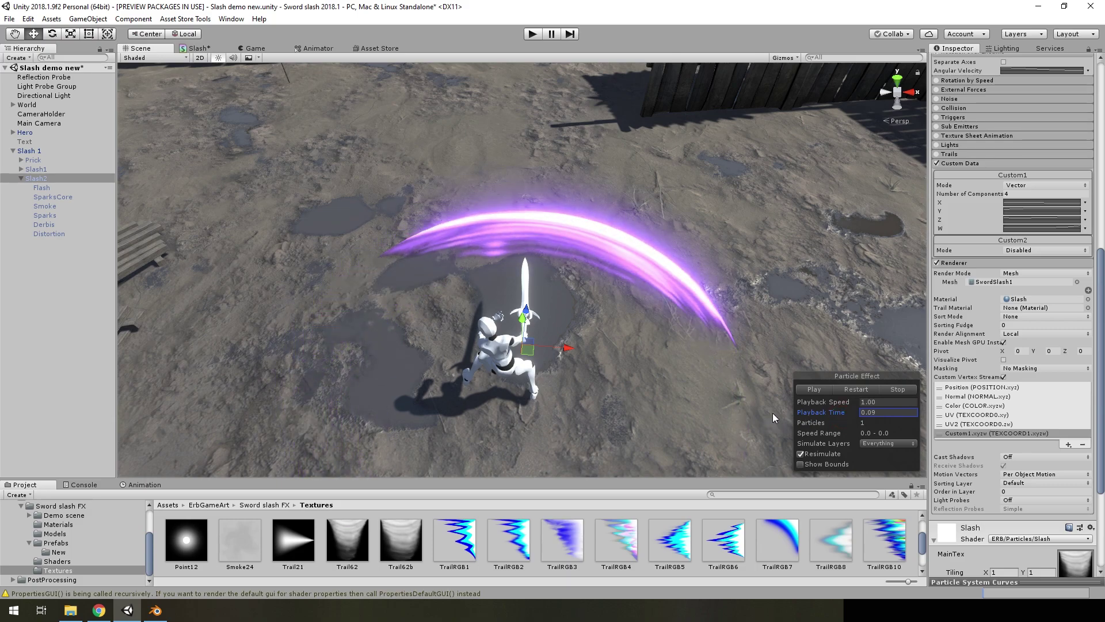
pyautogui.click(195, 48)
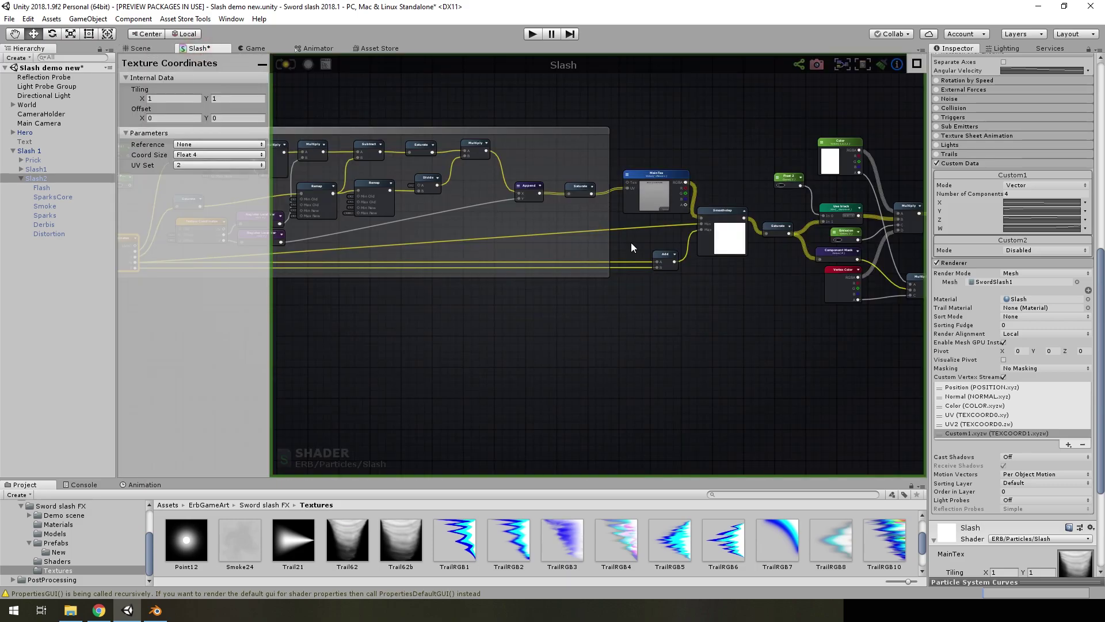
# Pan and zoom the shader graph to trace the Vertex Color and Append nodes, then return to the Scene
pyautogui.scroll(3, 631, 243)
pyautogui.scroll(3, 658, 252)
pyautogui.moveTo(734, 261); pyautogui.dragTo(626, 250)
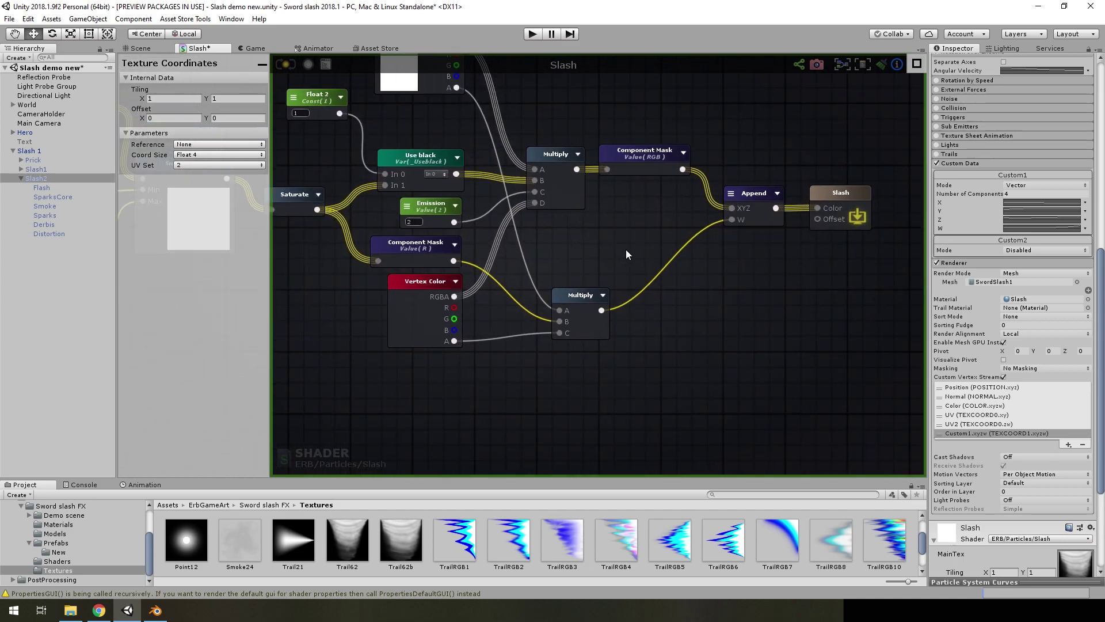
pyautogui.scroll(2, 626, 250)
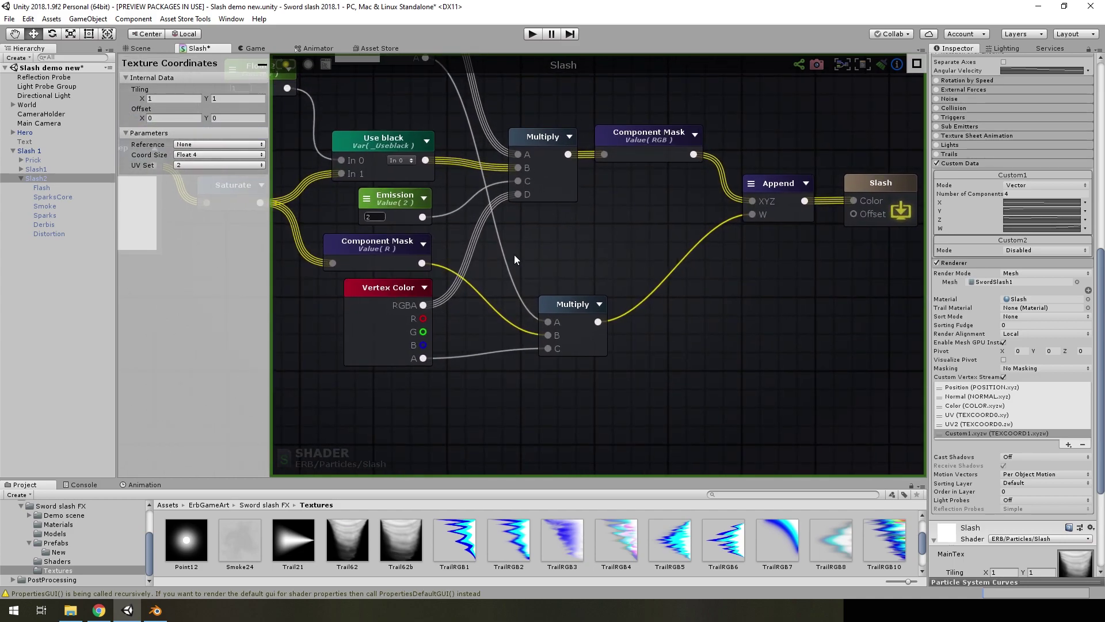
pyautogui.scroll(-4, 467, 322)
pyautogui.moveTo(467, 322); pyautogui.dragTo(500, 302, button='right')
pyautogui.scroll(4, 499, 302)
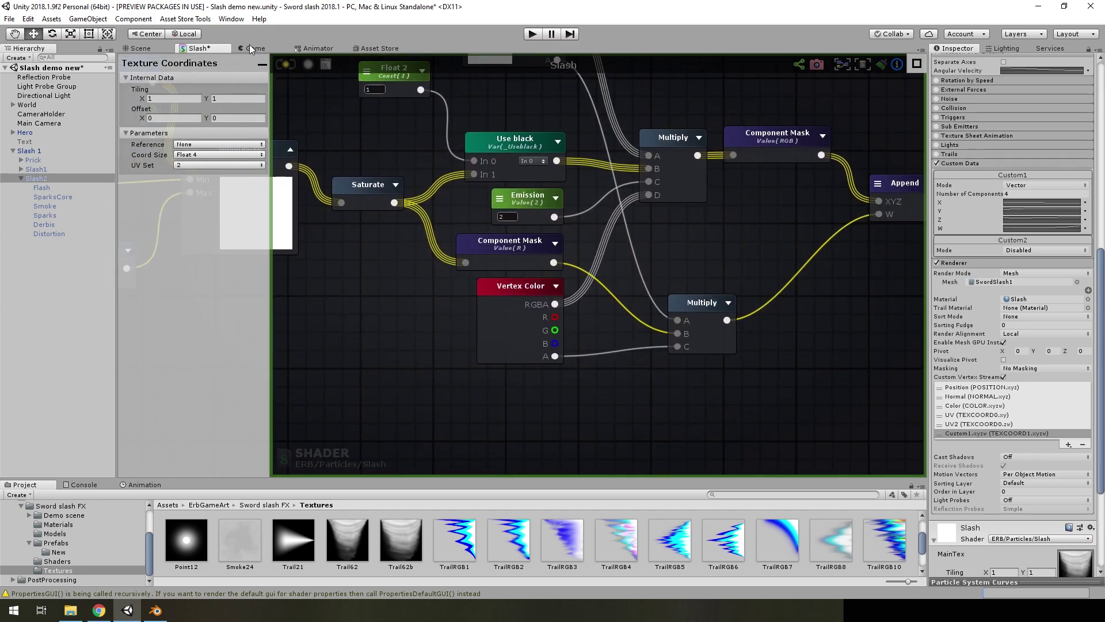
pyautogui.click(138, 49)
pyautogui.scroll(5, 1011, 258)
# Shift the Slash2 start colour from purple toward orange in the colour picker
pyautogui.scroll(5, 1012, 254)
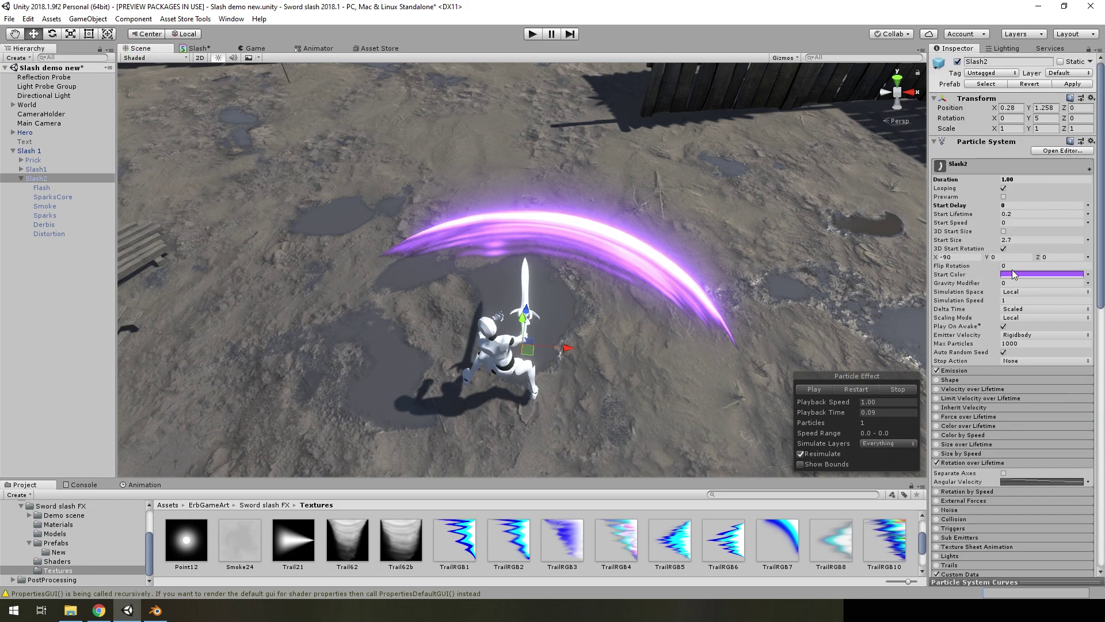
pyautogui.click(1013, 274)
pyautogui.moveTo(979, 308)
pyautogui.mouseDown()
pyautogui.moveTo(978, 327)
pyautogui.moveTo(972, 310)
pyautogui.mouseUp()
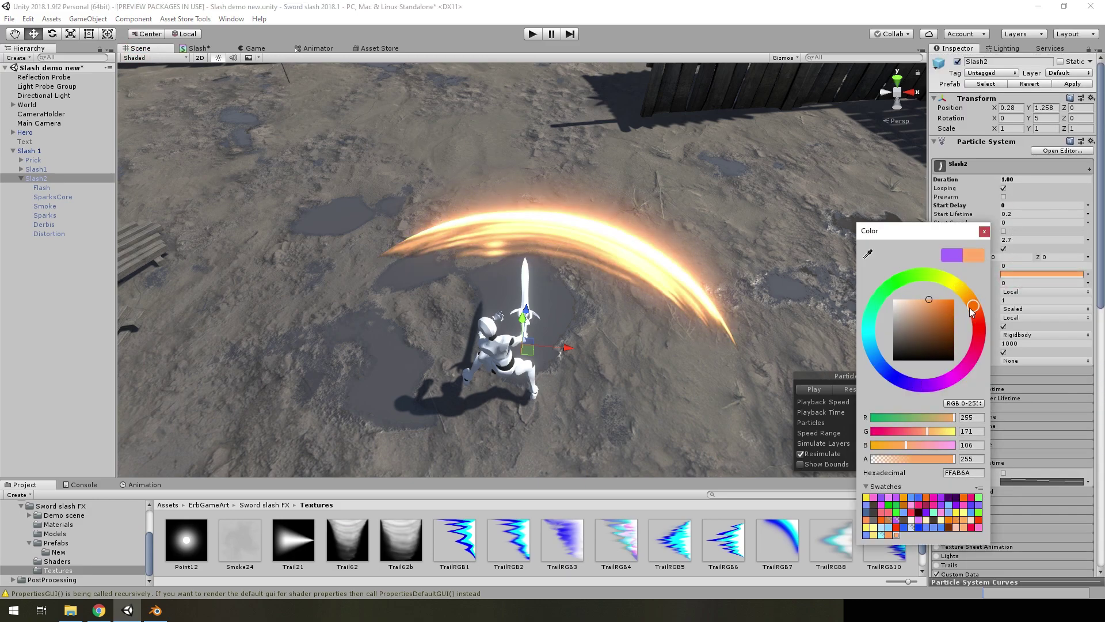
pyautogui.click(983, 231)
# Orbit around the character, restart the slash preview and scrub to the slash moment
pyautogui.scroll(-10, 1051, 450)
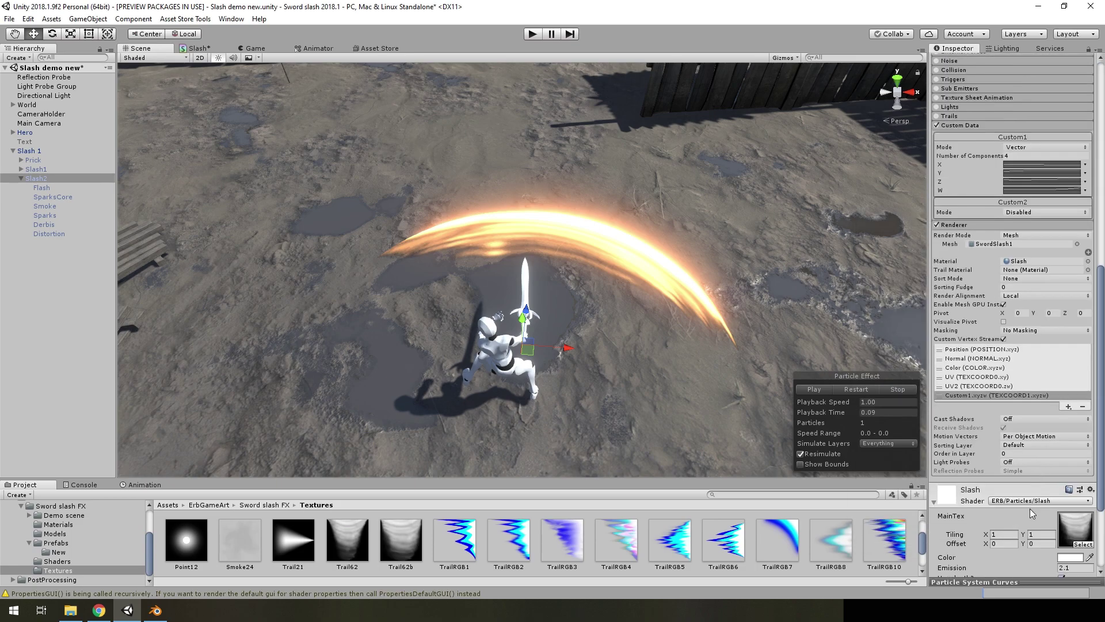
pyautogui.scroll(-5, 1030, 509)
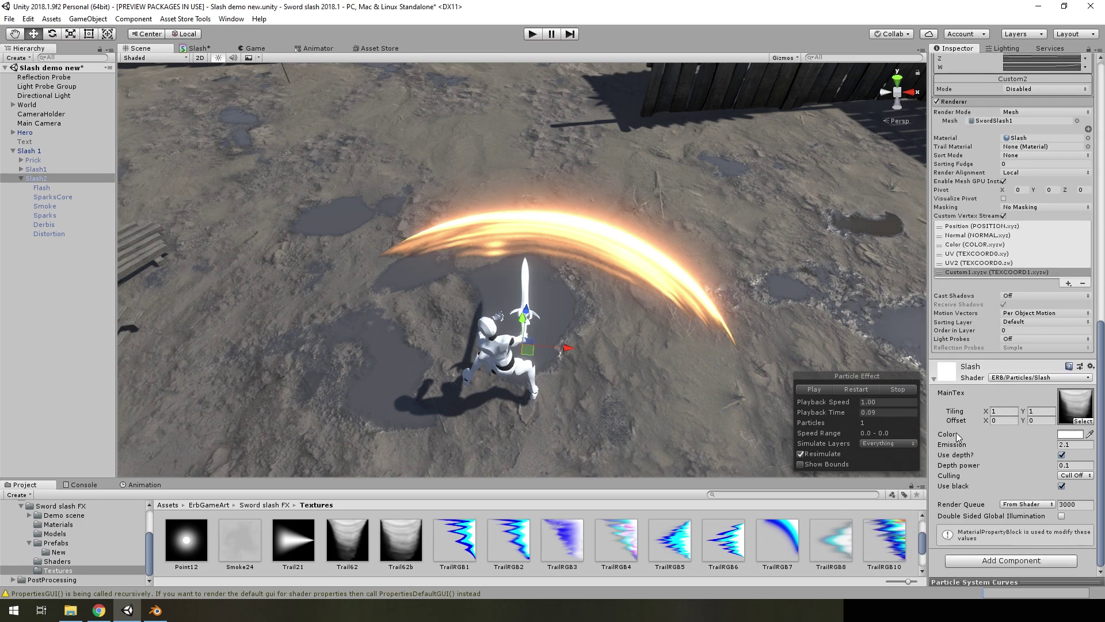
pyautogui.keyDown('alt'); pyautogui.moveTo(767, 298); pyautogui.dragTo(789, 314); pyautogui.keyUp('alt')
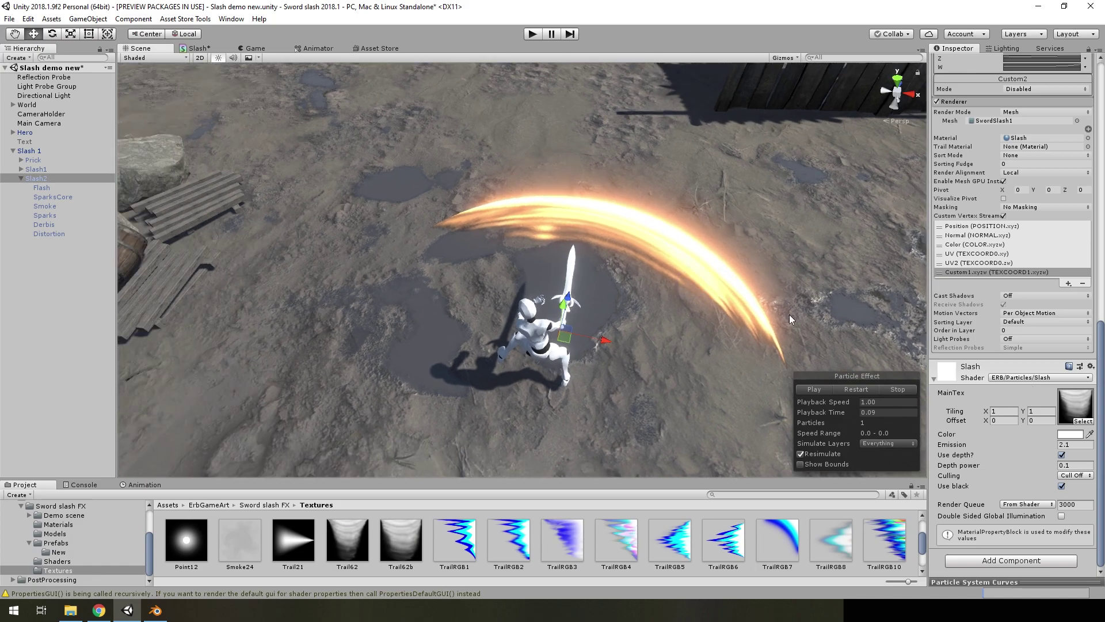
pyautogui.click(836, 390)
pyautogui.click(852, 412)
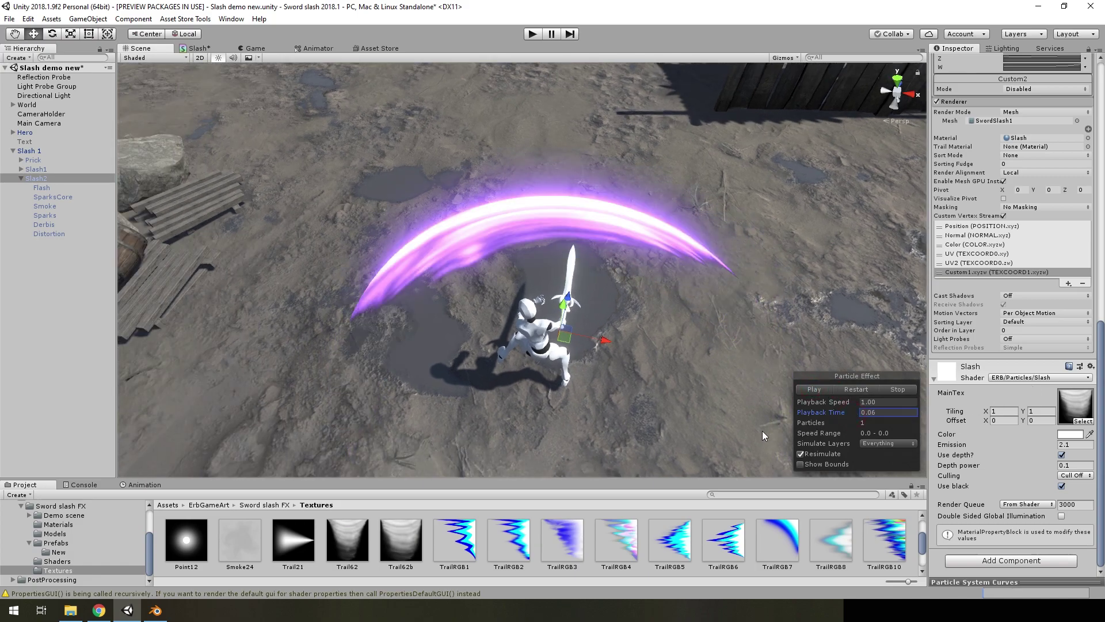
# Select Slash2's Flash child system in the Hierarchy
pyautogui.scroll(10, 1007, 362)
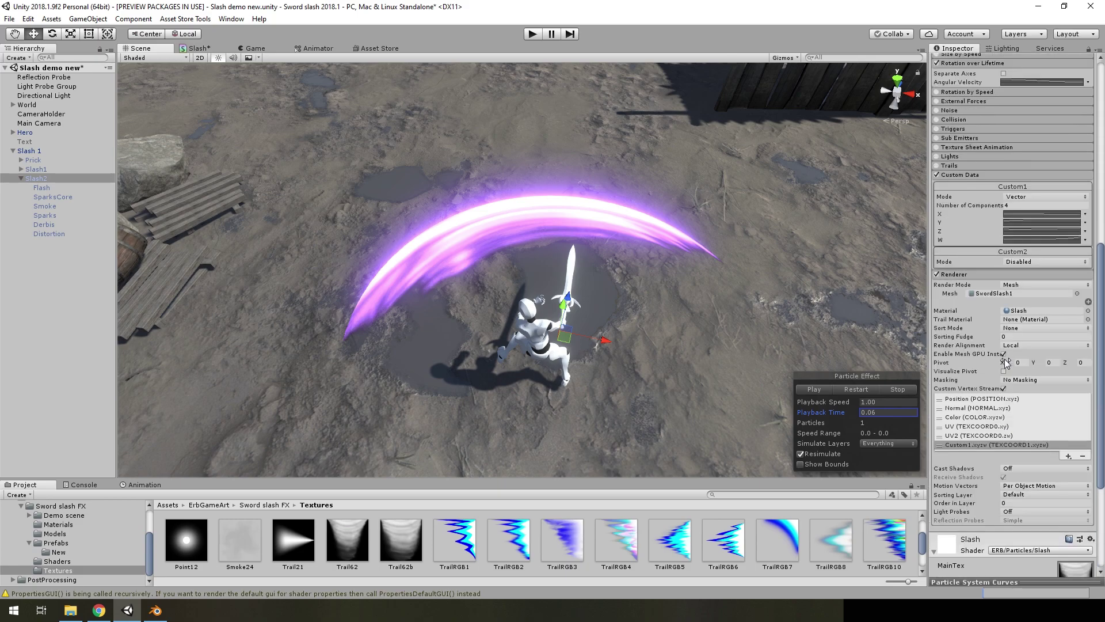
pyautogui.scroll(4, 1043, 295)
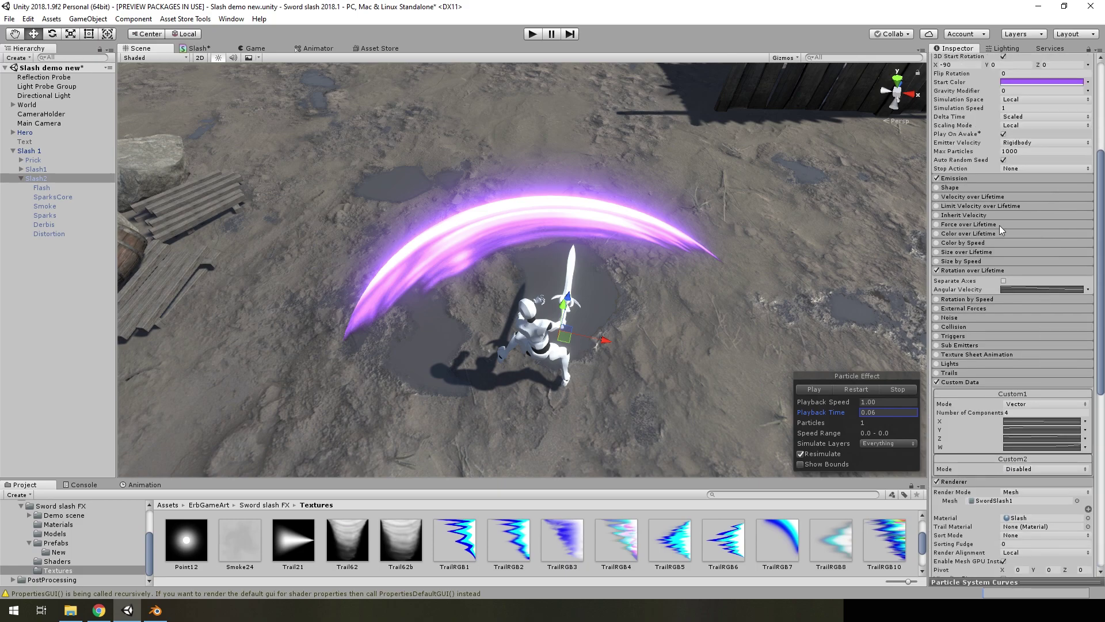
pyautogui.scroll(7, 1008, 299)
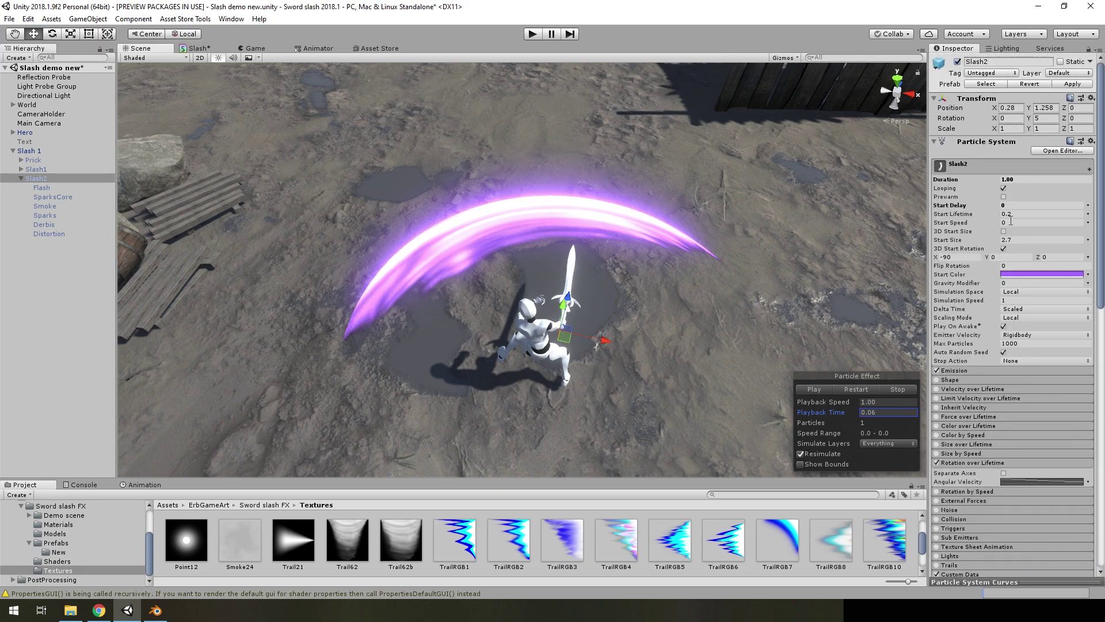
pyautogui.click(61, 188)
# Toggle the Flash object active and frame its glow in the scrubbed preview
pyautogui.click(957, 61)
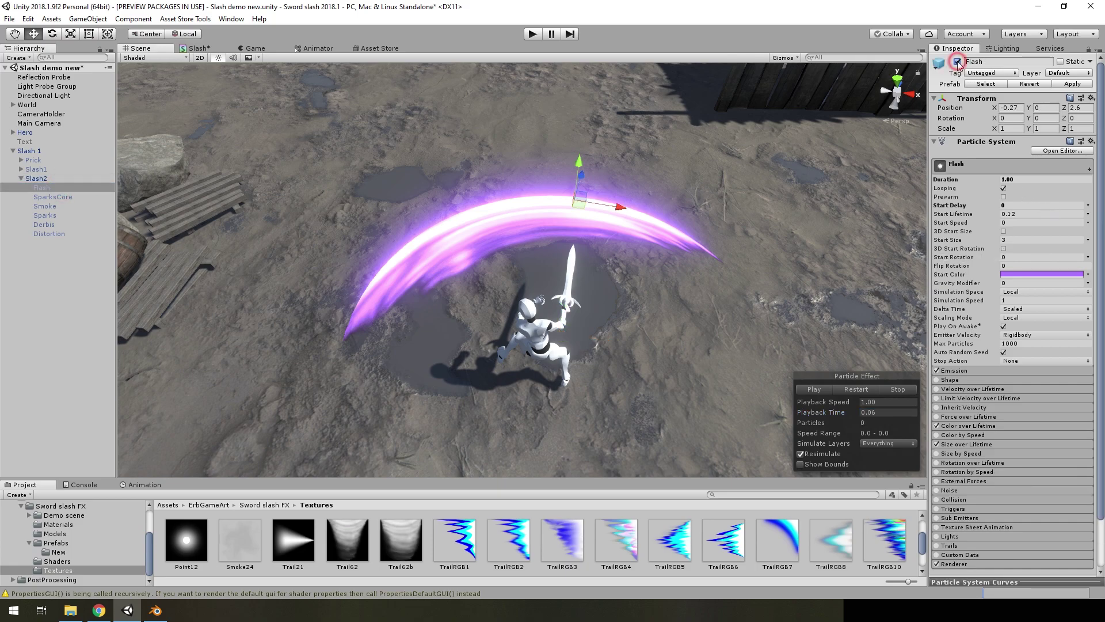
pyautogui.moveTo(834, 412)
pyautogui.mouseDown()
pyautogui.moveTo(812, 419)
pyautogui.moveTo(683, 309)
pyautogui.mouseUp()
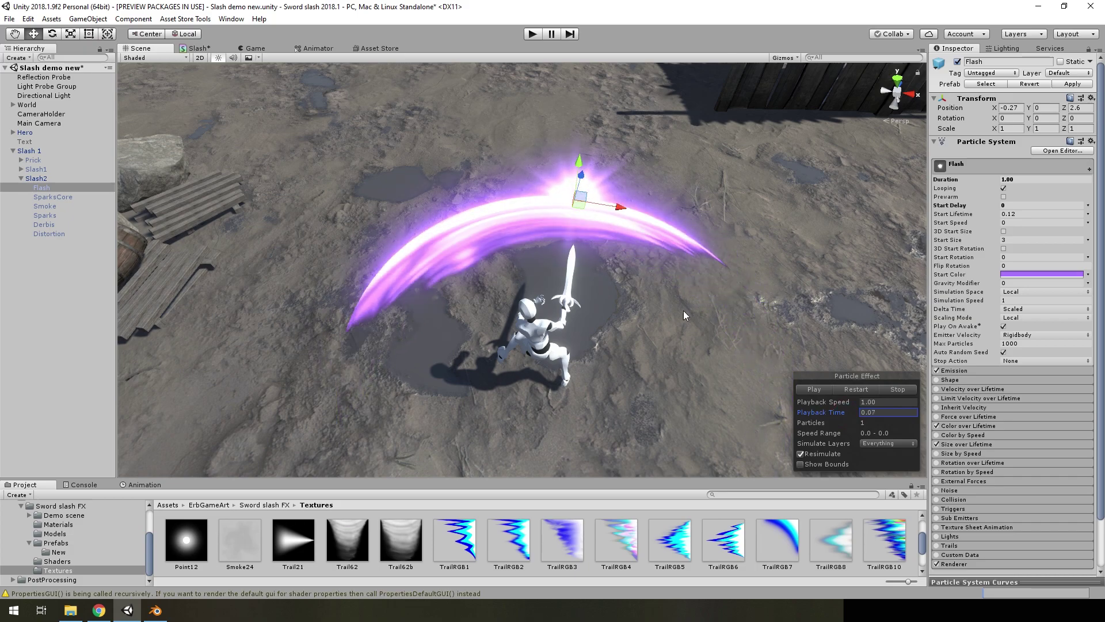
pyautogui.press('f')
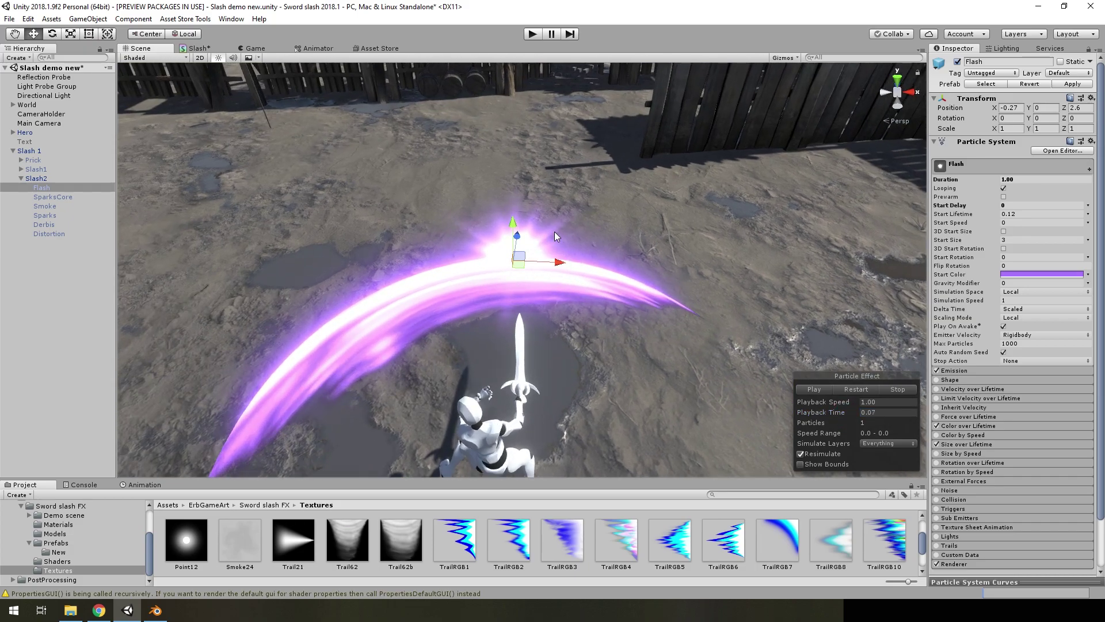
pyautogui.keyDown('alt'); pyautogui.moveTo(554, 236); pyautogui.dragTo(561, 276); pyautogui.keyUp('alt')
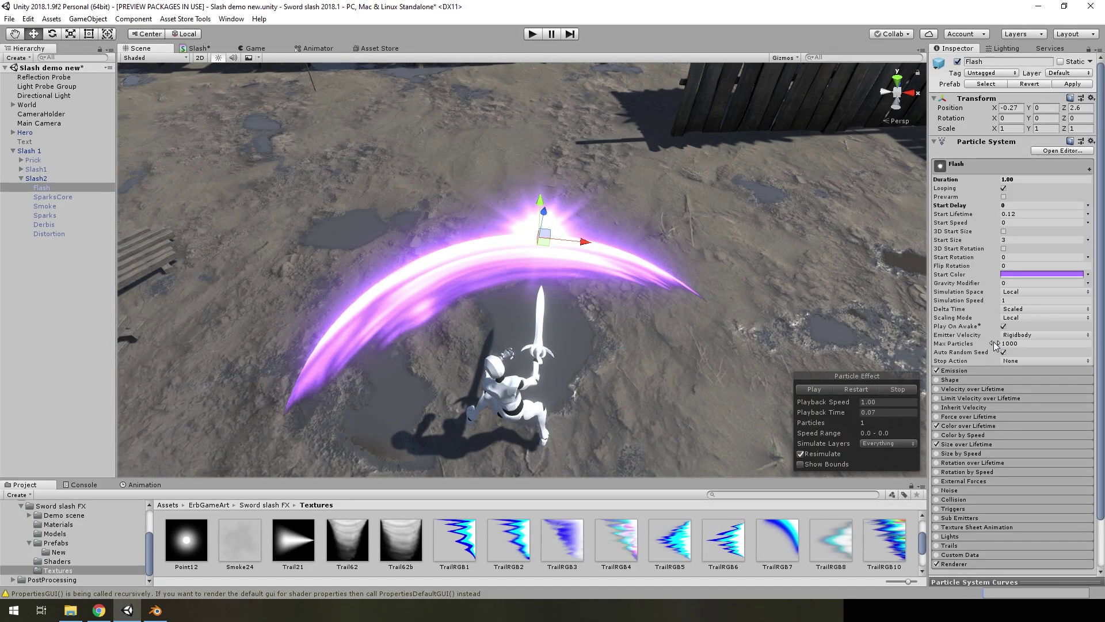
# Review Flash's Emission burst and 0.12 start lifetime, then select the SparksCore child
pyautogui.click(965, 367)
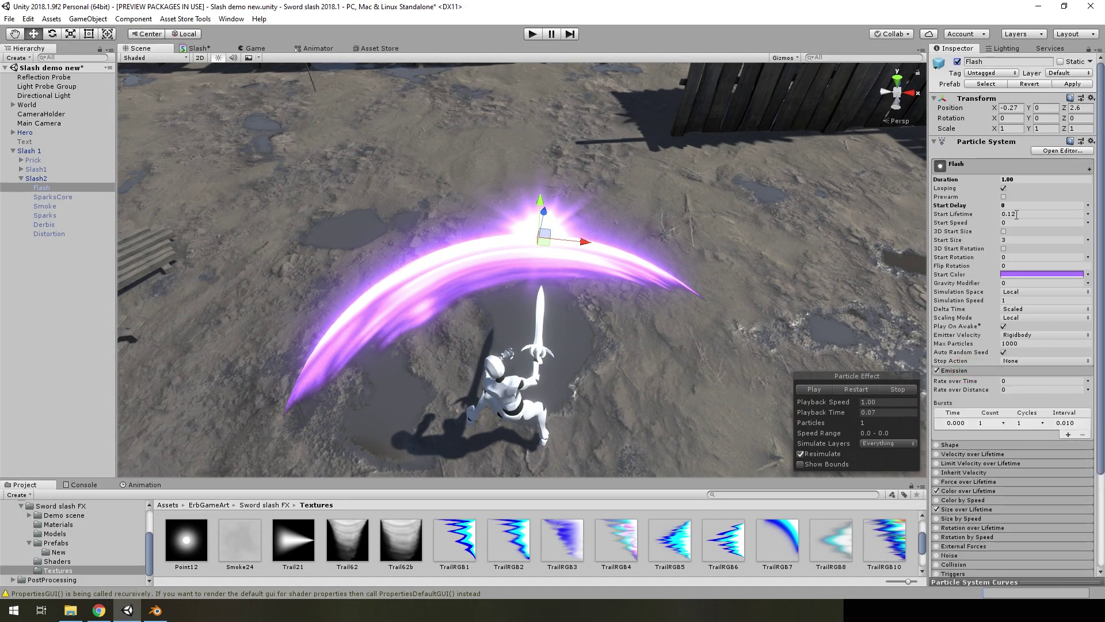
pyautogui.click(1016, 214)
pyautogui.click(75, 197)
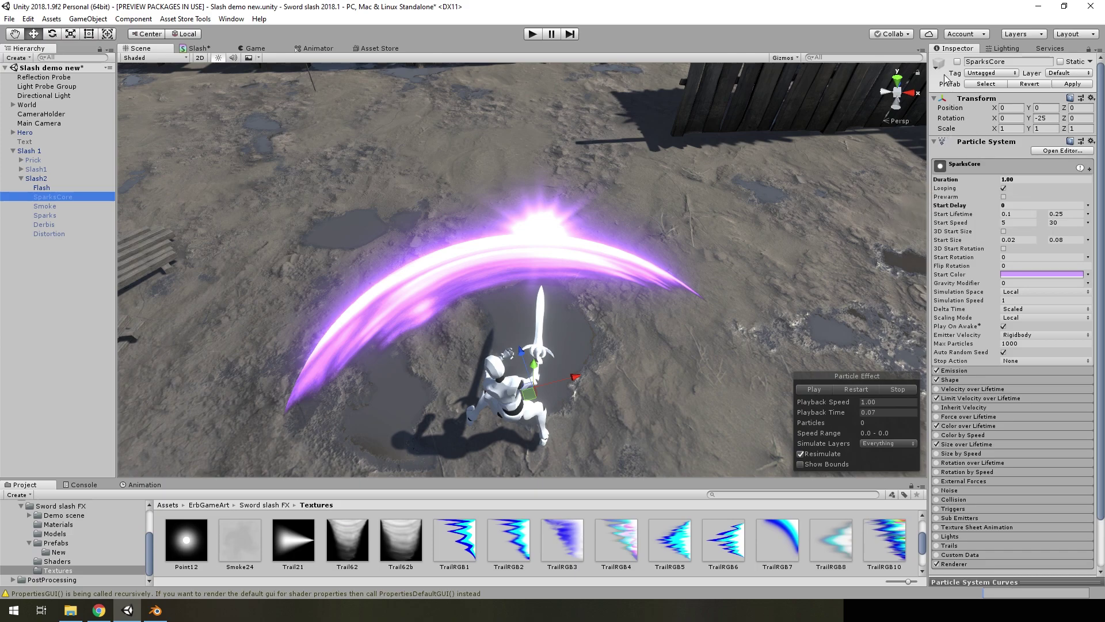
# Play the slash effect and expand SparksCore's cone Shape settings
pyautogui.click(832, 388)
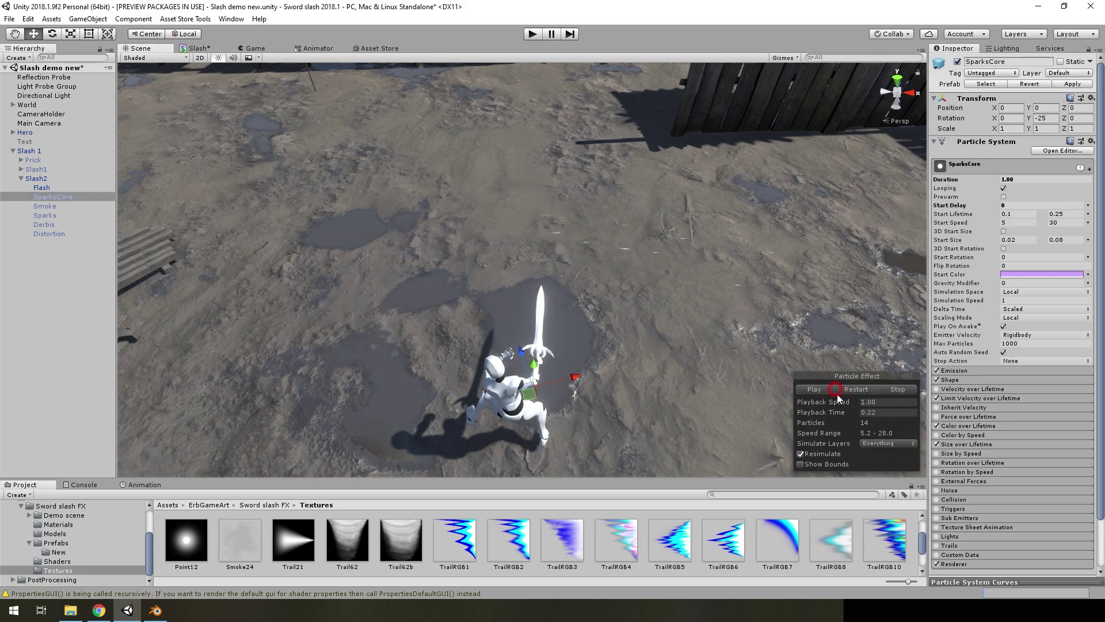
pyautogui.moveTo(834, 412)
pyautogui.mouseDown()
pyautogui.moveTo(800, 424)
pyautogui.moveTo(837, 431)
pyautogui.mouseUp()
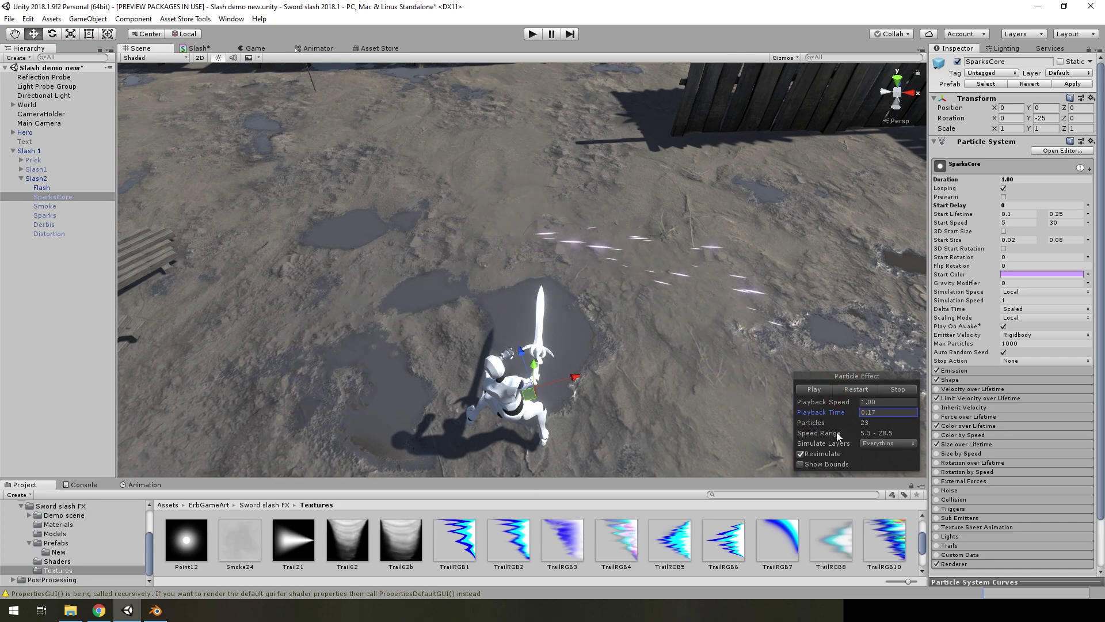
pyautogui.click(959, 381)
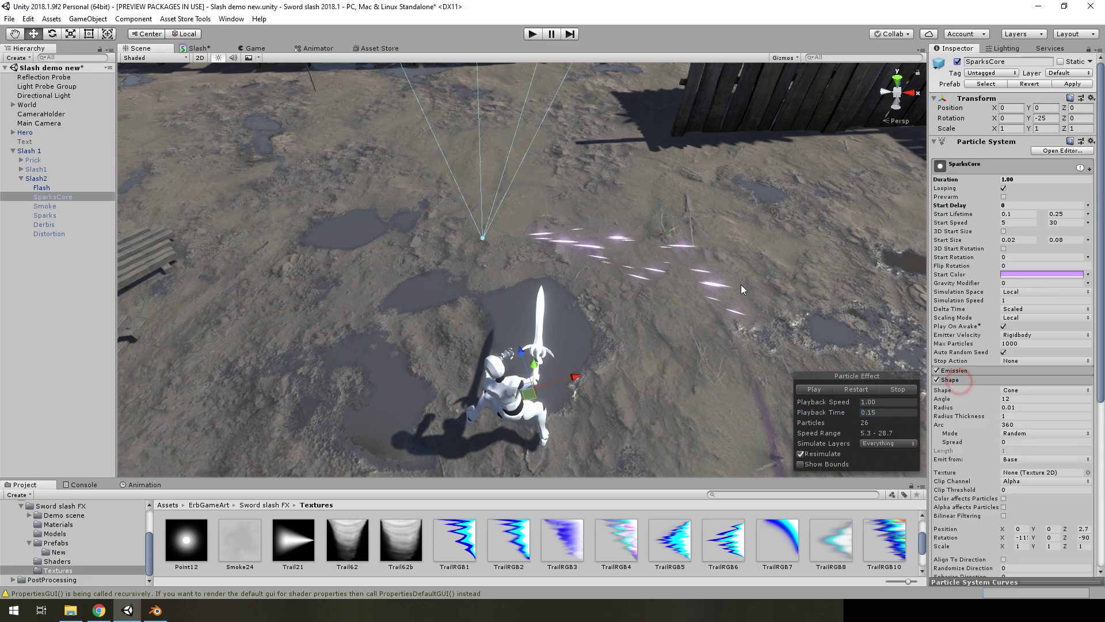
pyautogui.moveTo(835, 248)
pyautogui.keyDown('alt'); pyautogui.mouseDown()
pyautogui.moveTo(882, 209)
pyautogui.moveTo(886, 270)
pyautogui.mouseUp(); pyautogui.keyUp('alt')
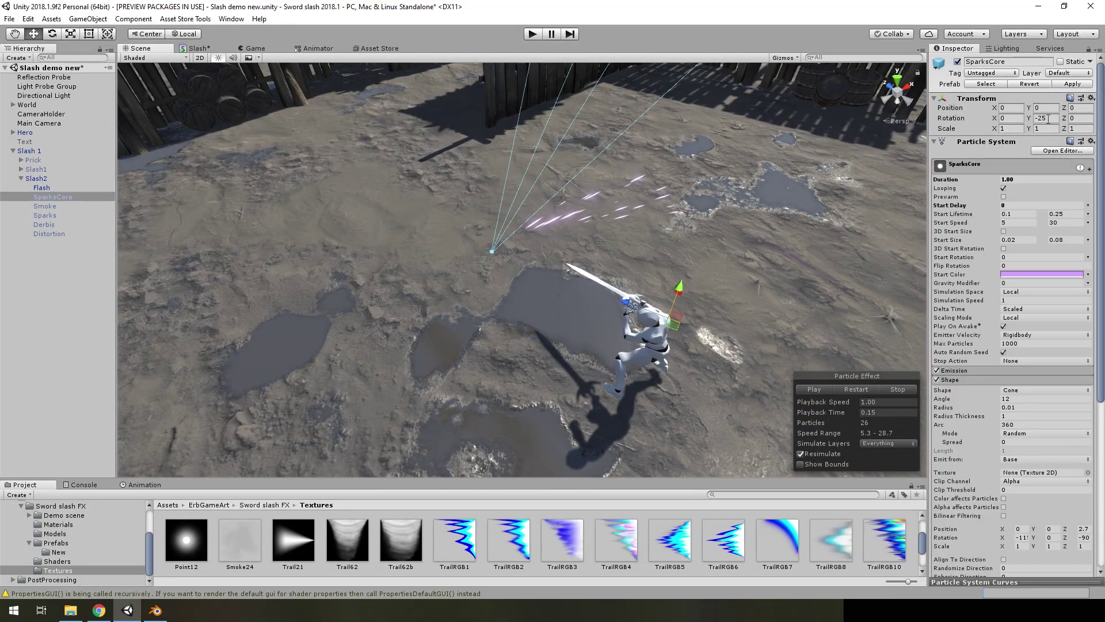
pyautogui.scroll(-5, 1032, 160)
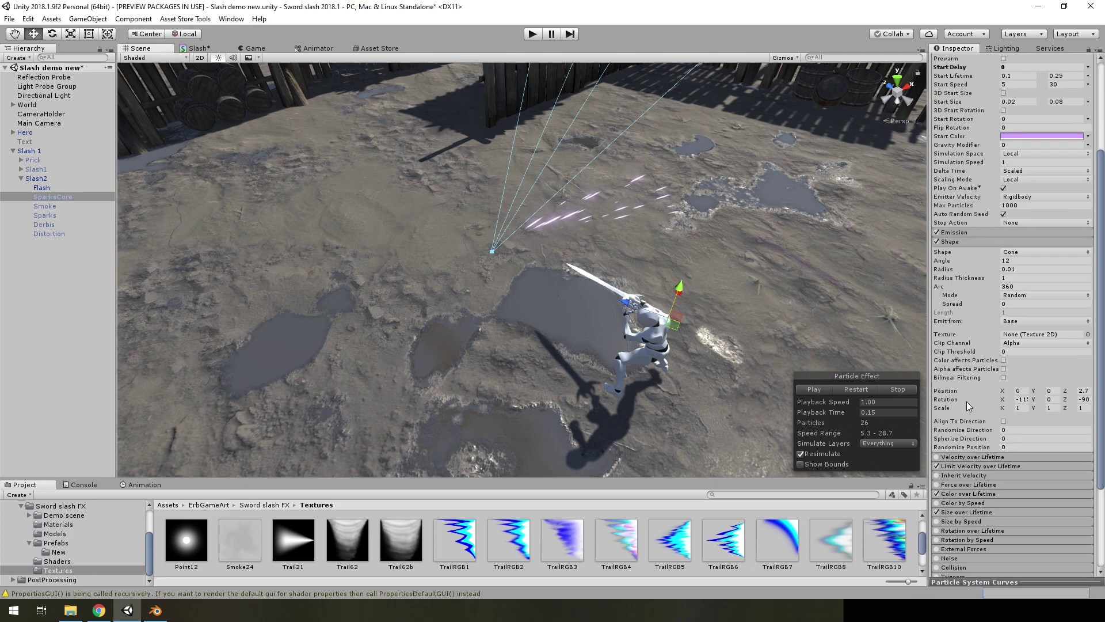
# Resize the panels, frame SparksCore, and switch from Shape to its 30-spark Emission burst
pyautogui.moveTo(929, 409); pyautogui.dragTo(874, 408)
pyautogui.moveTo(518, 481); pyautogui.dragTo(518, 435)
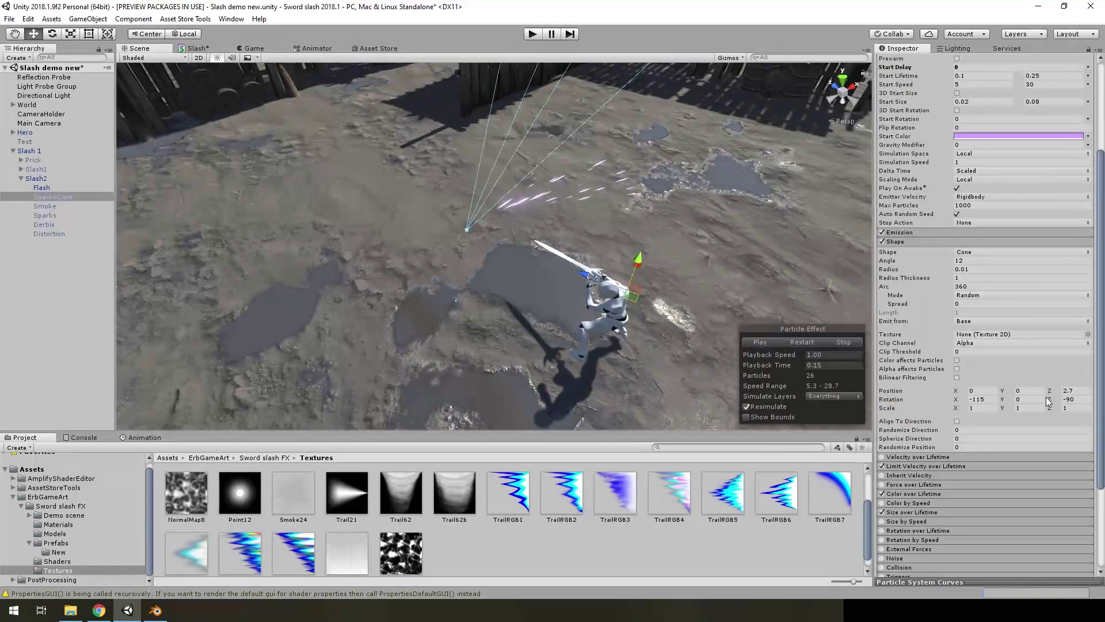
pyautogui.keyDown('alt'); pyautogui.moveTo(437, 253); pyautogui.dragTo(540, 182); pyautogui.keyUp('alt')
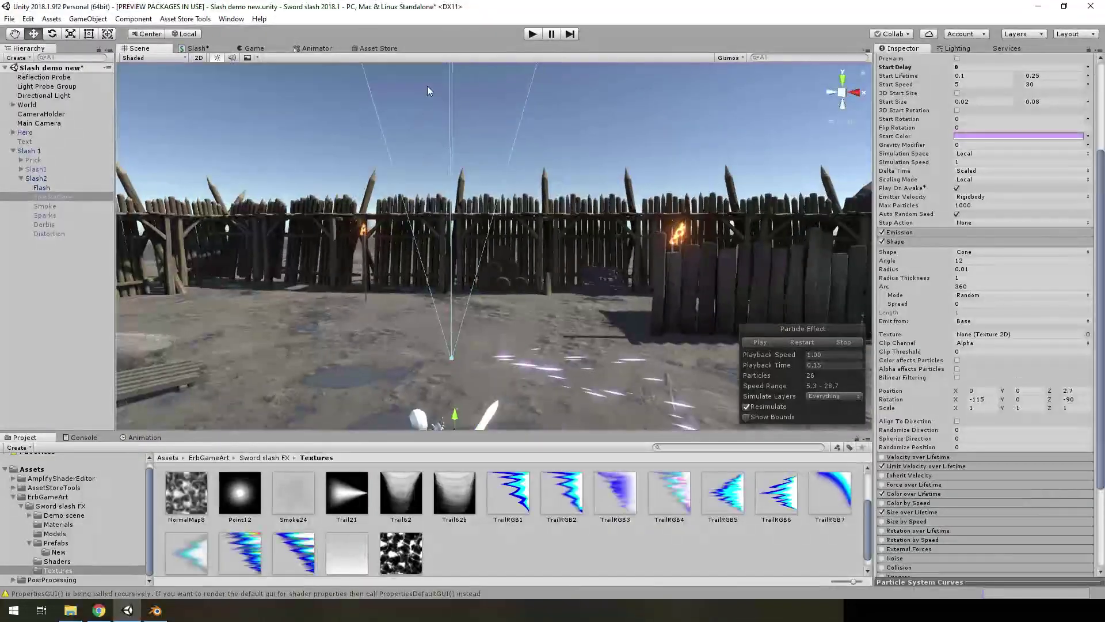
pyautogui.press('f')
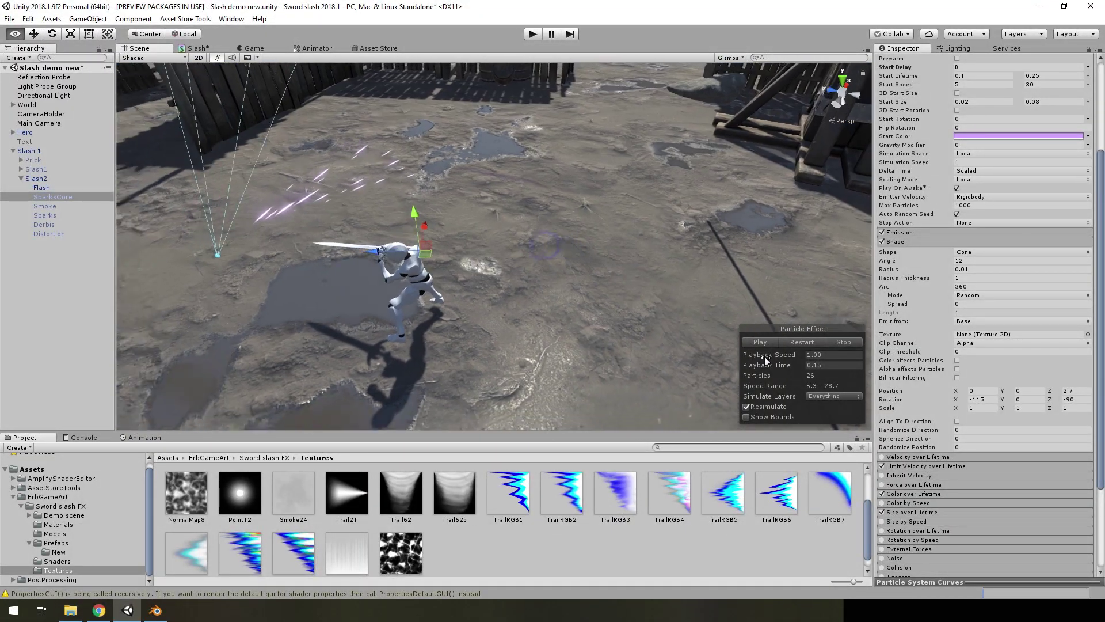
pyautogui.moveTo(808, 366); pyautogui.dragTo(857, 358)
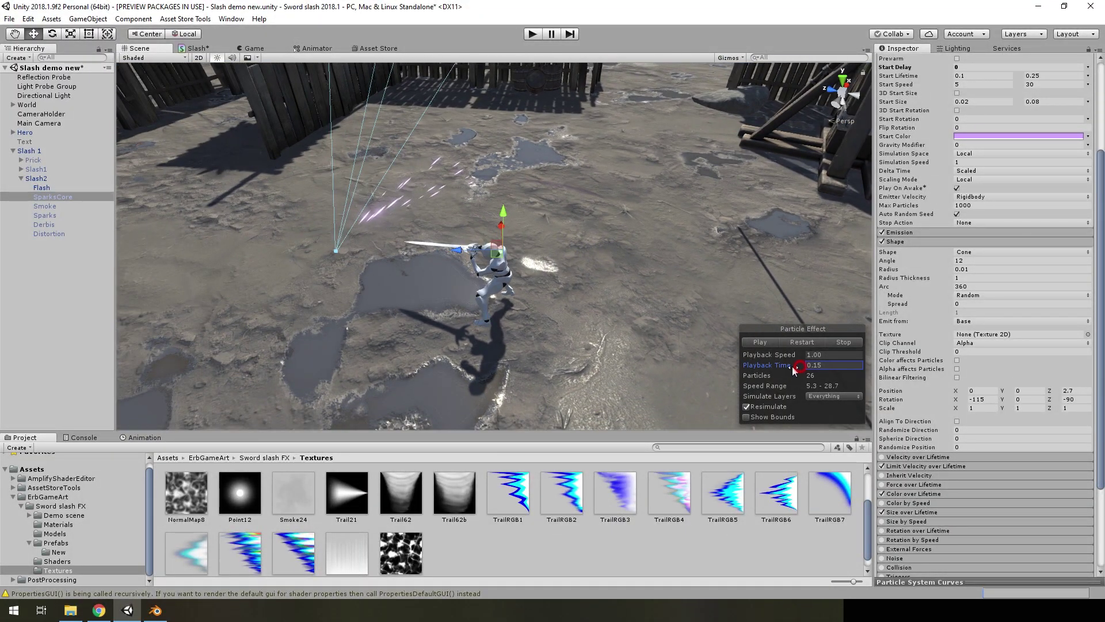
pyautogui.write('0.16')
pyautogui.click(919, 240)
pyautogui.click(899, 316)
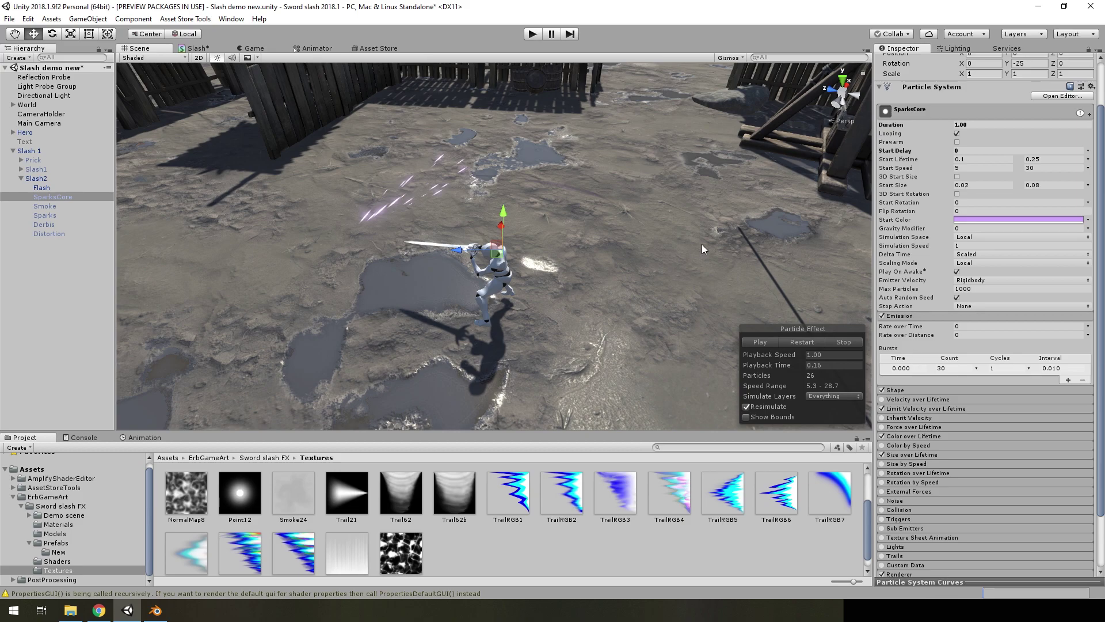
# Browse the Size over Lifetime, Color over Lifetime and Color by Speed modules
pyautogui.moveTo(702, 245)
pyautogui.keyDown('alt'); pyautogui.mouseDown()
pyautogui.moveTo(644, 270)
pyautogui.moveTo(463, 195)
pyautogui.mouseUp(); pyautogui.keyUp('alt')
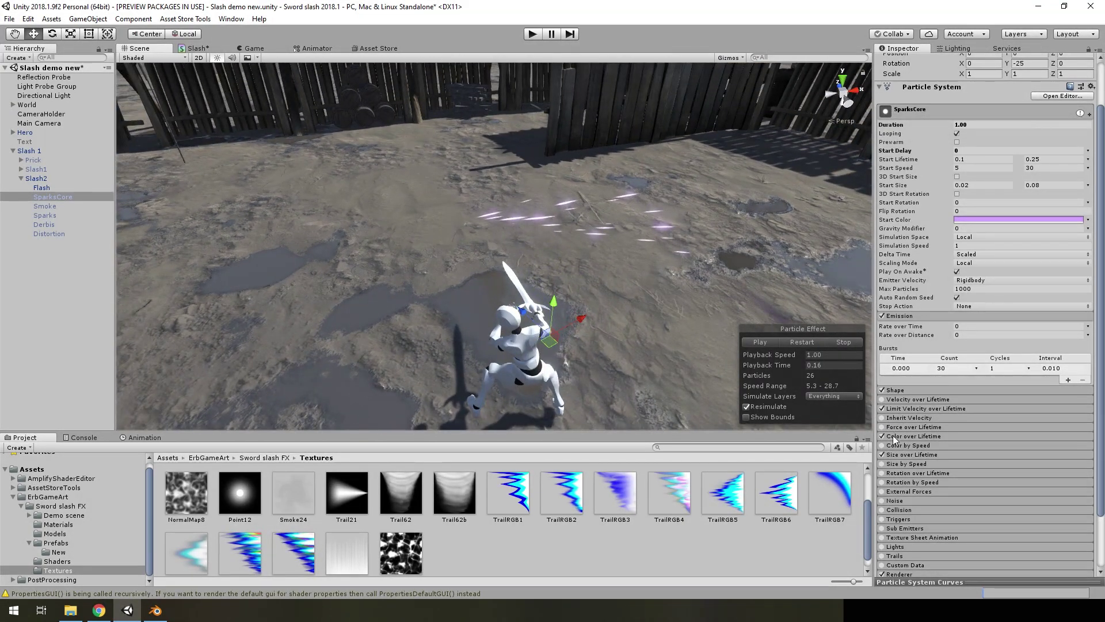
pyautogui.click(896, 456)
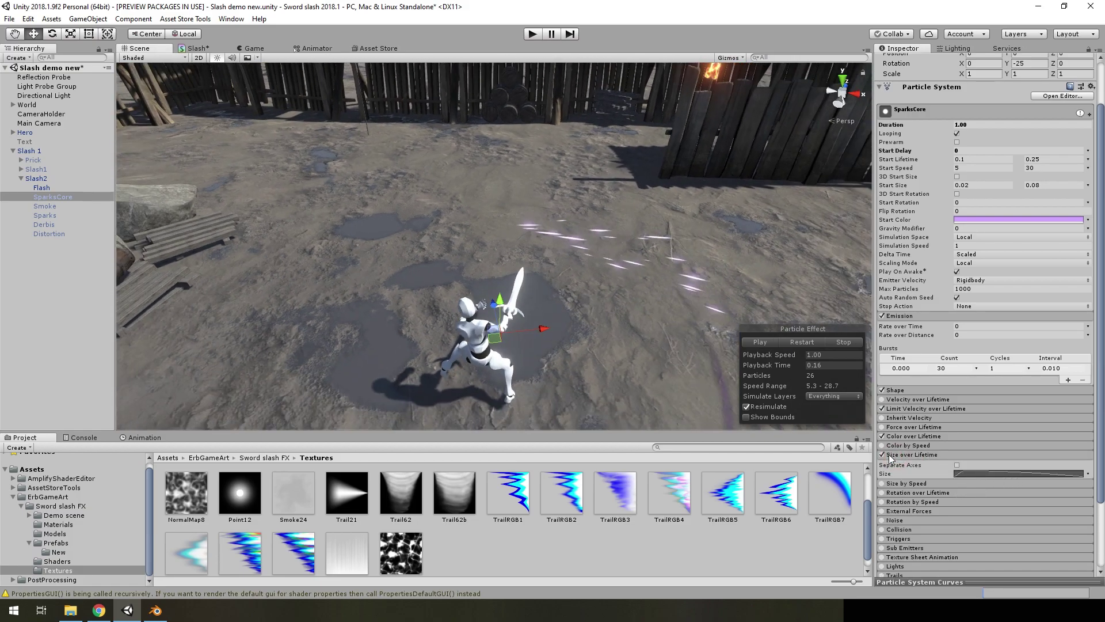
pyautogui.click(907, 456)
pyautogui.click(915, 436)
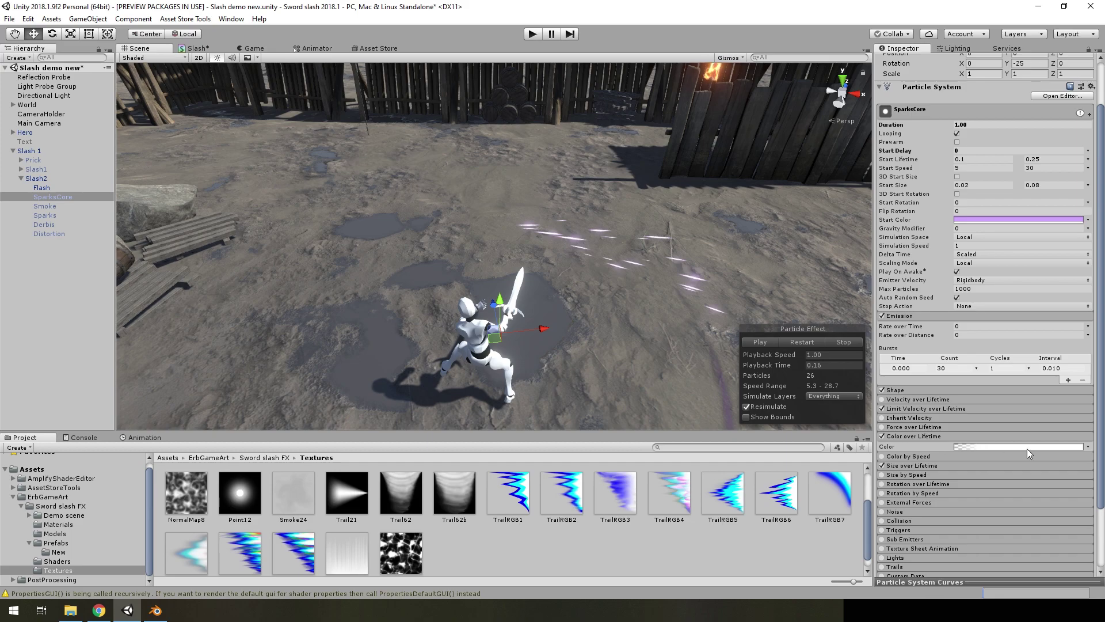
pyautogui.click(910, 466)
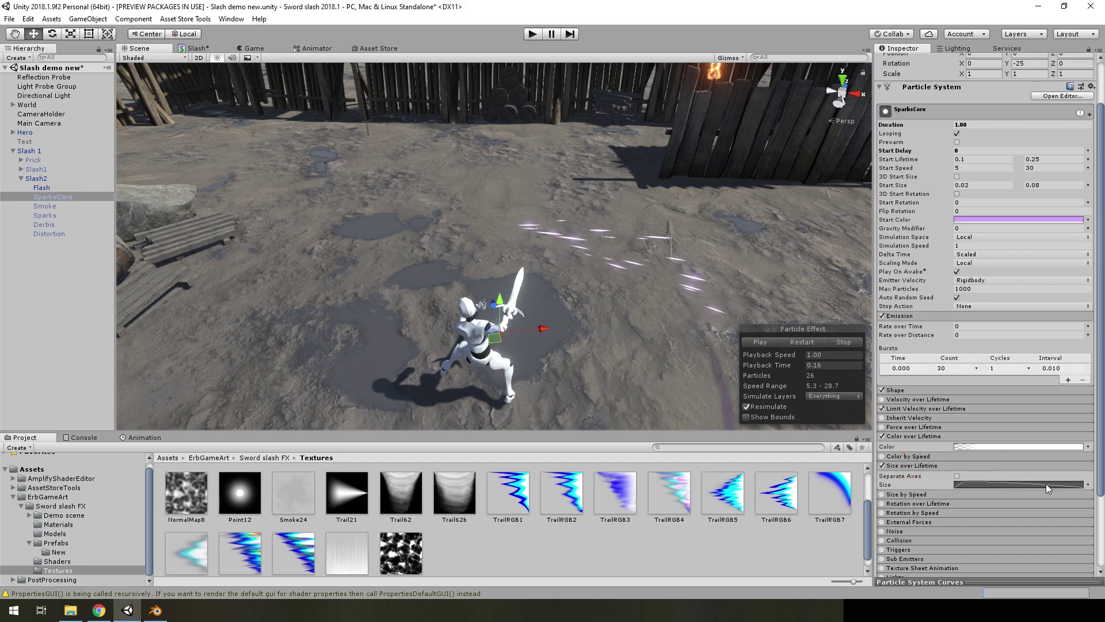
pyautogui.click(1045, 456)
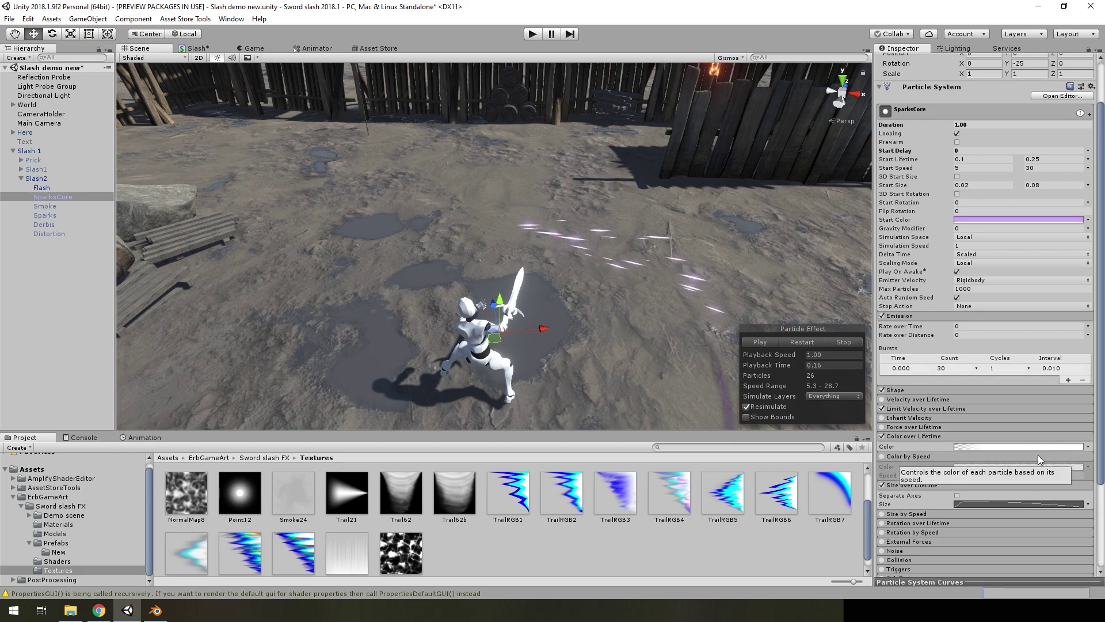
pyautogui.click(1041, 454)
# Replay the slash and select the Smoke child system
pyautogui.click(802, 342)
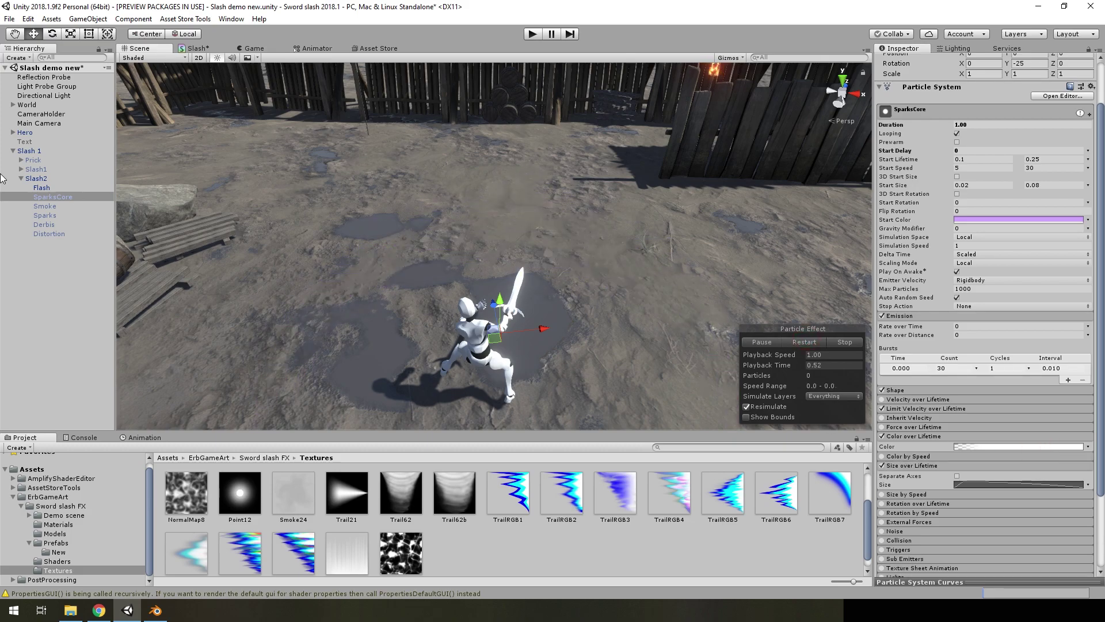
pyautogui.click(45, 205)
pyautogui.moveTo(575, 259)
pyautogui.keyDown('alt'); pyautogui.mouseDown()
pyautogui.moveTo(594, 229)
pyautogui.moveTo(584, 233)
pyautogui.mouseUp(); pyautogui.keyUp('alt')
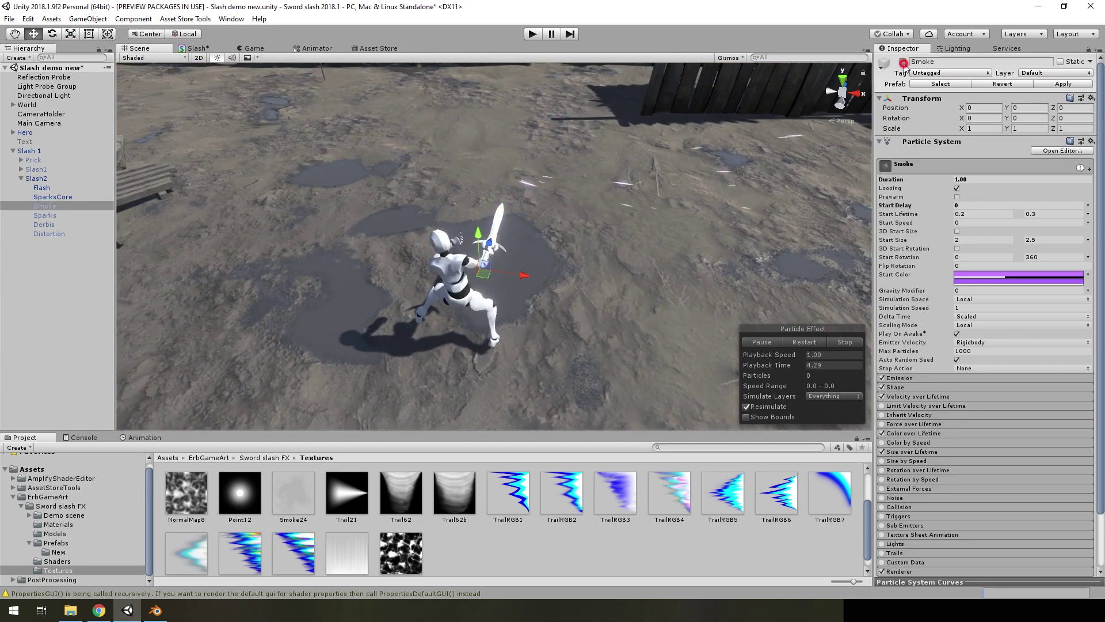
# Replay and scrub the slash, then expand Smoke's Shape (Cone, angle 90, radius 3, arc 210)
pyautogui.click(788, 341)
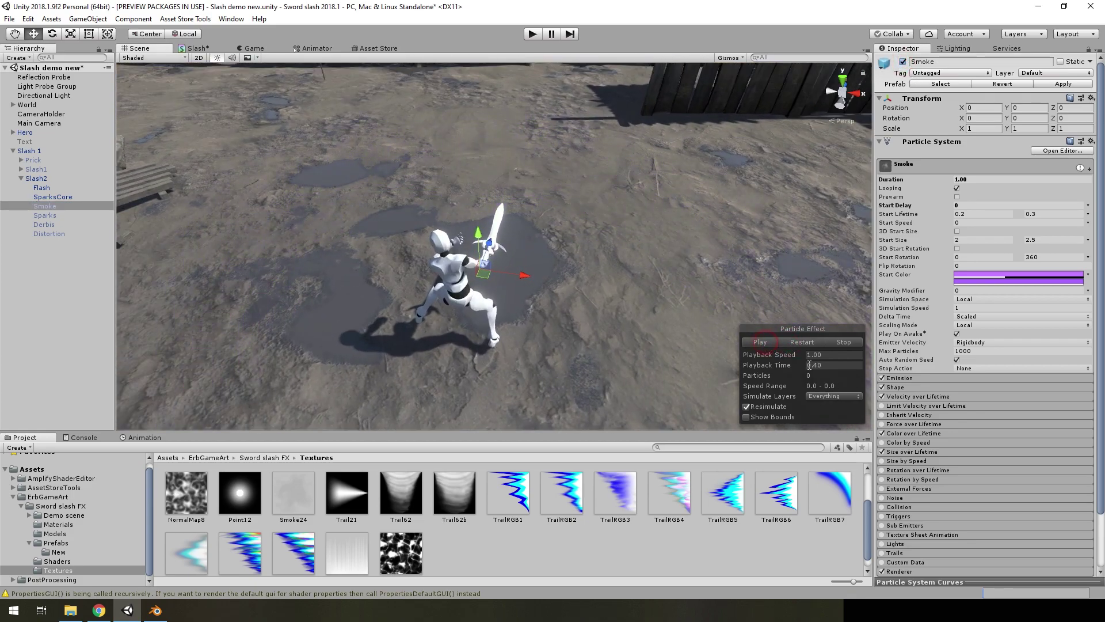
pyautogui.click(789, 365)
pyautogui.moveTo(736, 374)
pyautogui.mouseDown()
pyautogui.moveTo(692, 386)
pyautogui.moveTo(721, 342)
pyautogui.moveTo(762, 357)
pyautogui.mouseUp()
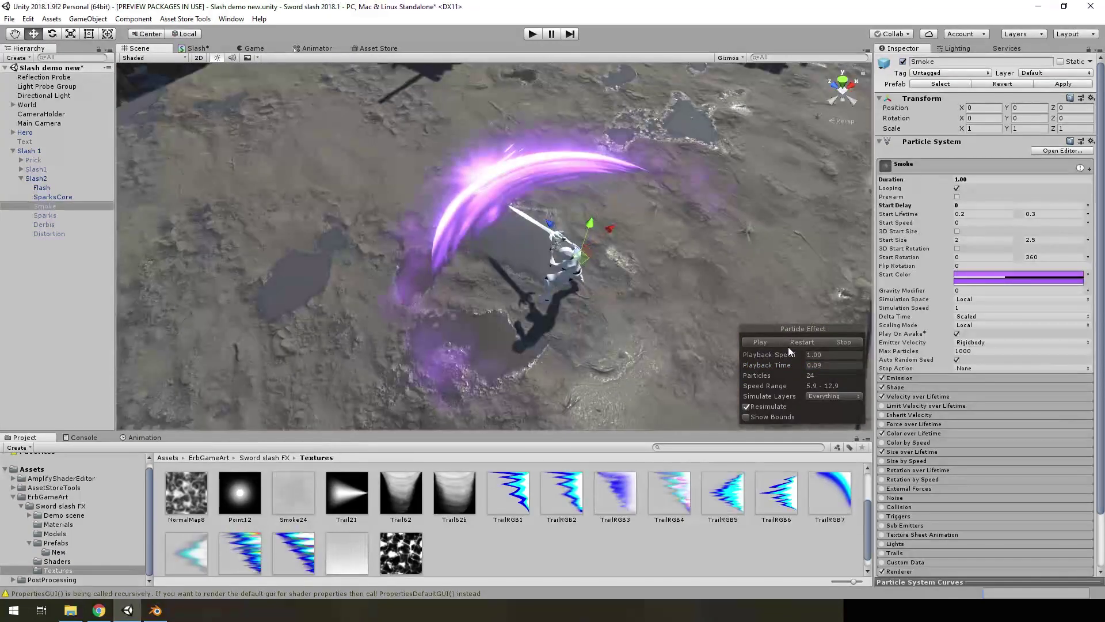
pyautogui.click(793, 342)
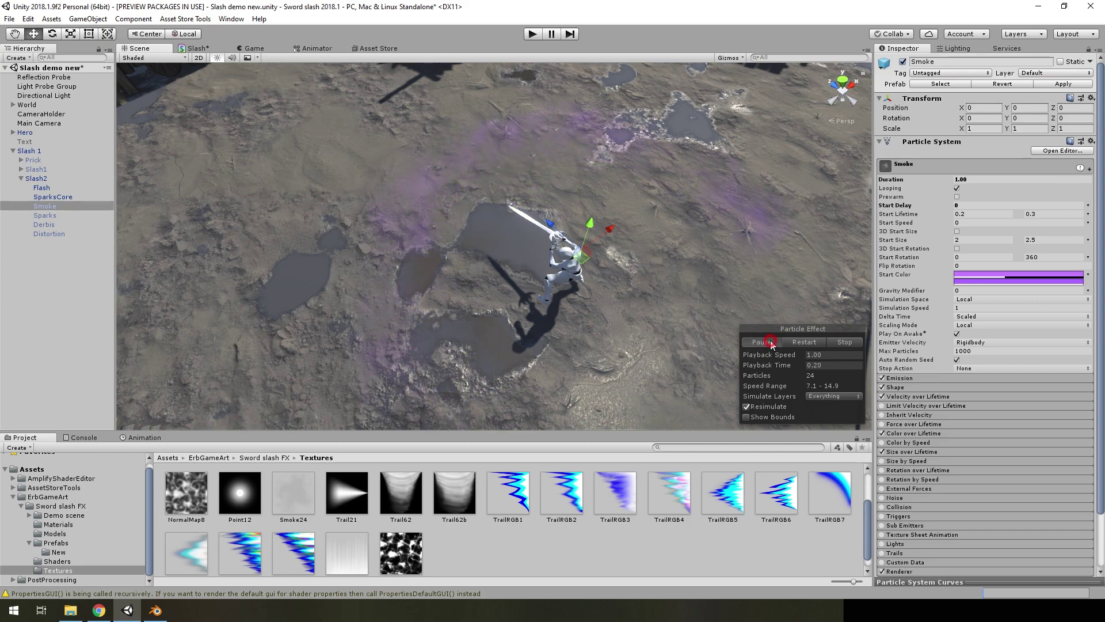
pyautogui.moveTo(791, 364); pyautogui.dragTo(762, 371)
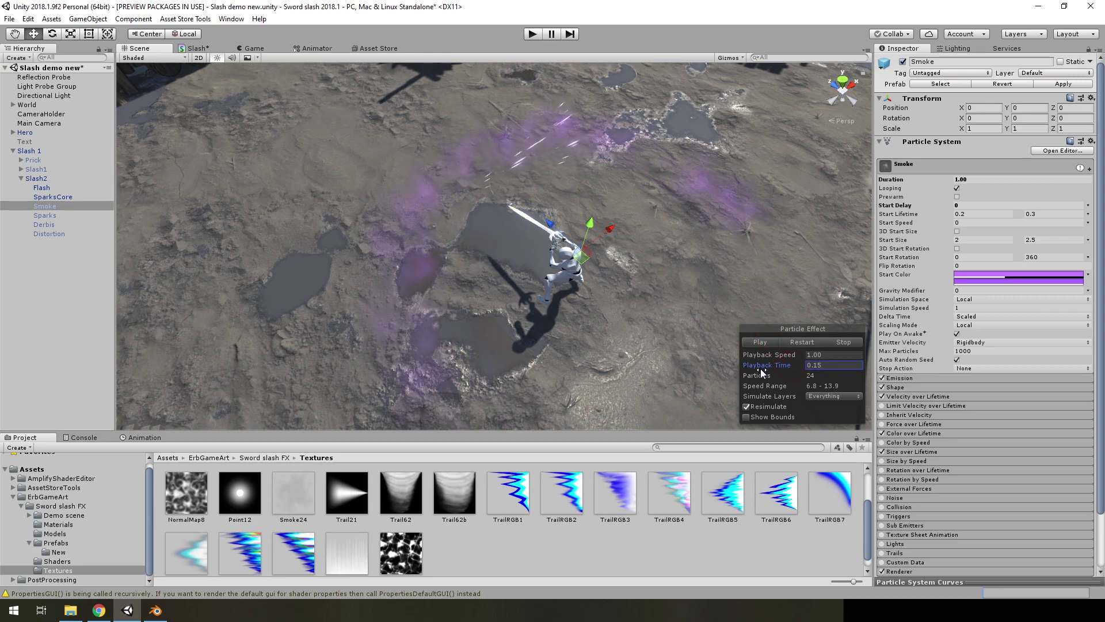
pyautogui.click(899, 386)
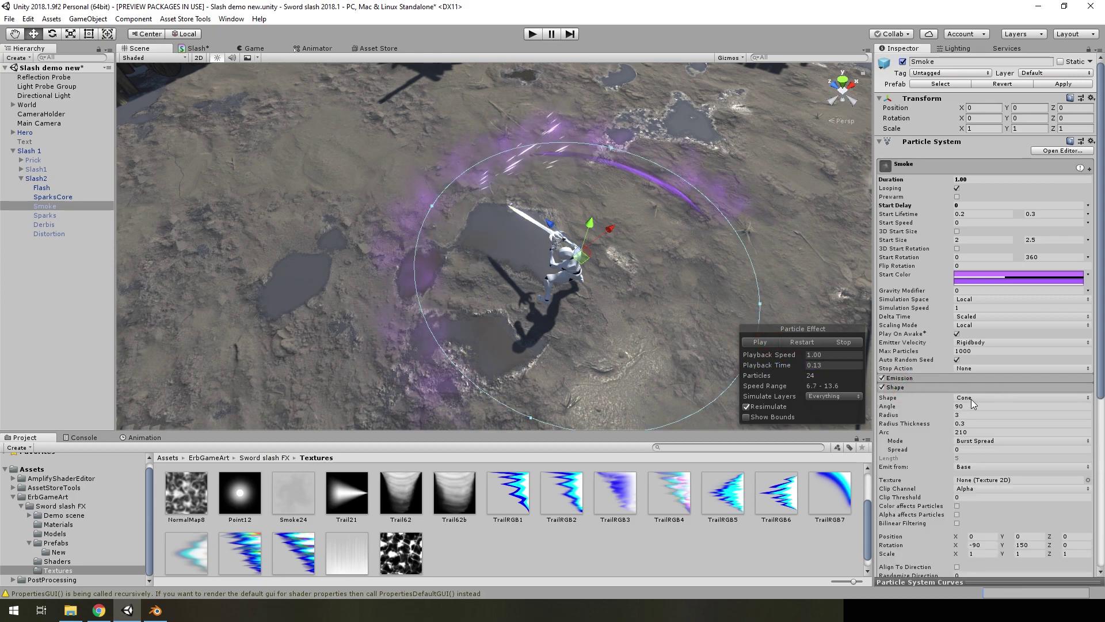
# Orbit around the character and scrub the slash back to its opening moment
pyautogui.keyDown('alt'); pyautogui.moveTo(806, 253); pyautogui.dragTo(510, 270); pyautogui.keyUp('alt')
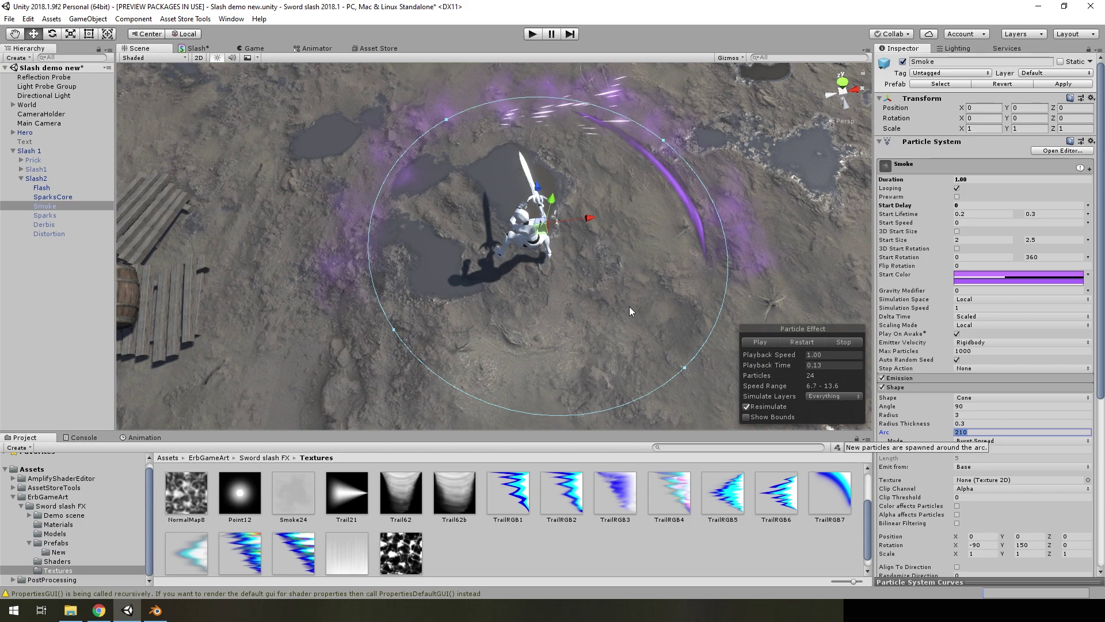
pyautogui.moveTo(630, 306)
pyautogui.keyDown('alt'); pyautogui.mouseDown()
pyautogui.moveTo(682, 311)
pyautogui.moveTo(500, 266)
pyautogui.mouseUp(); pyautogui.keyUp('alt')
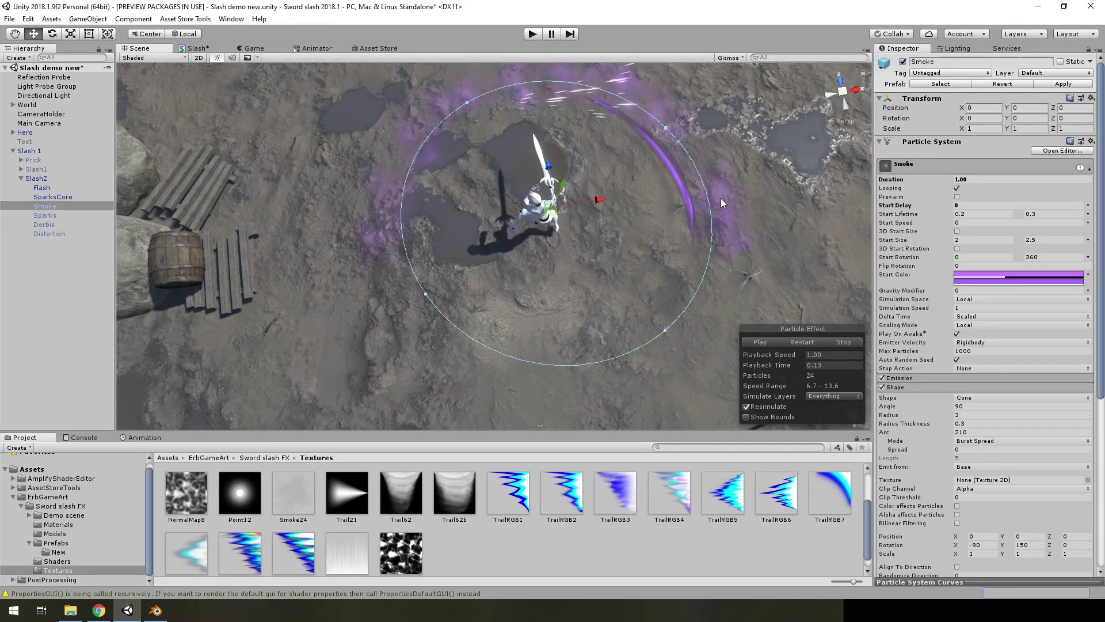
pyautogui.keyDown('alt'); pyautogui.moveTo(494, 183); pyautogui.dragTo(507, 181); pyautogui.keyUp('alt')
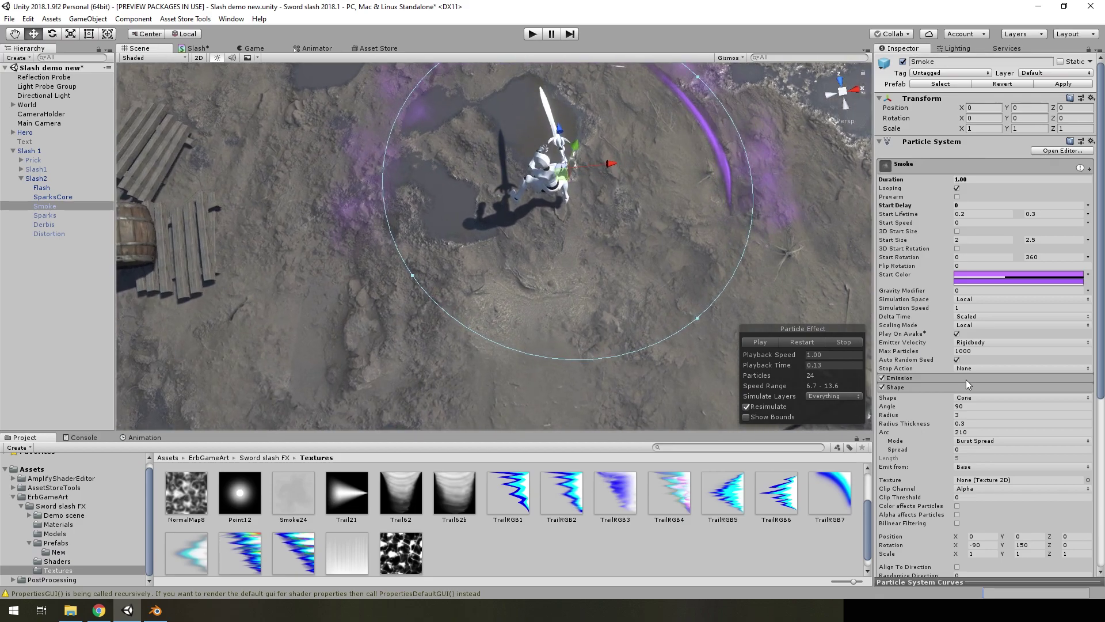
pyautogui.moveTo(794, 368); pyautogui.dragTo(768, 368)
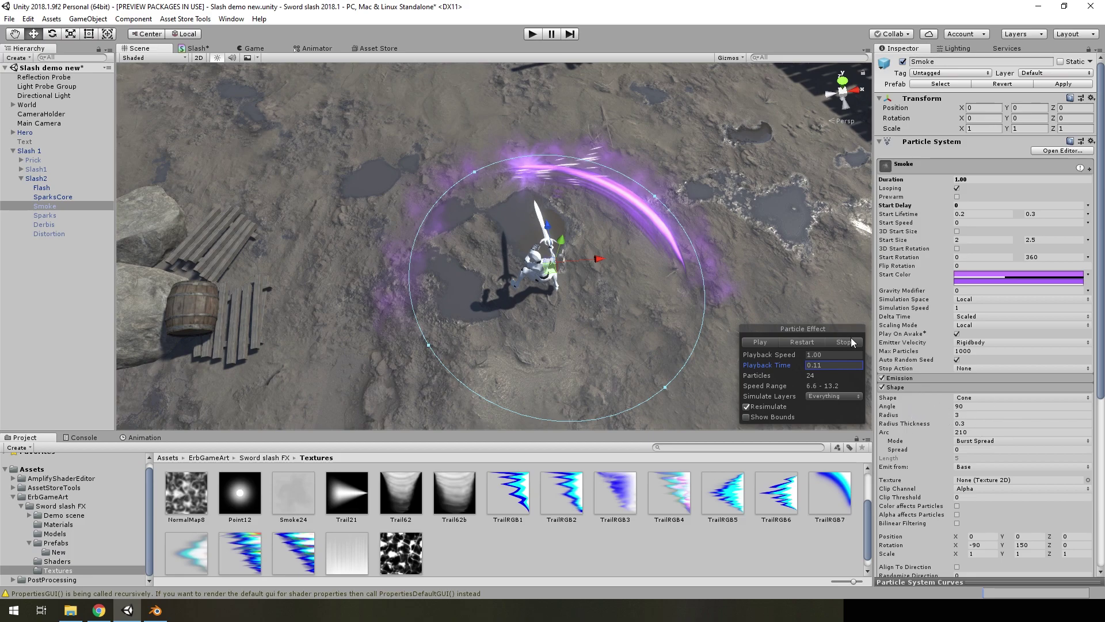
# Try Smoke Radius Thickness 1, revert to 0.3, then show the 24-particle Emission burst
pyautogui.click(978, 425)
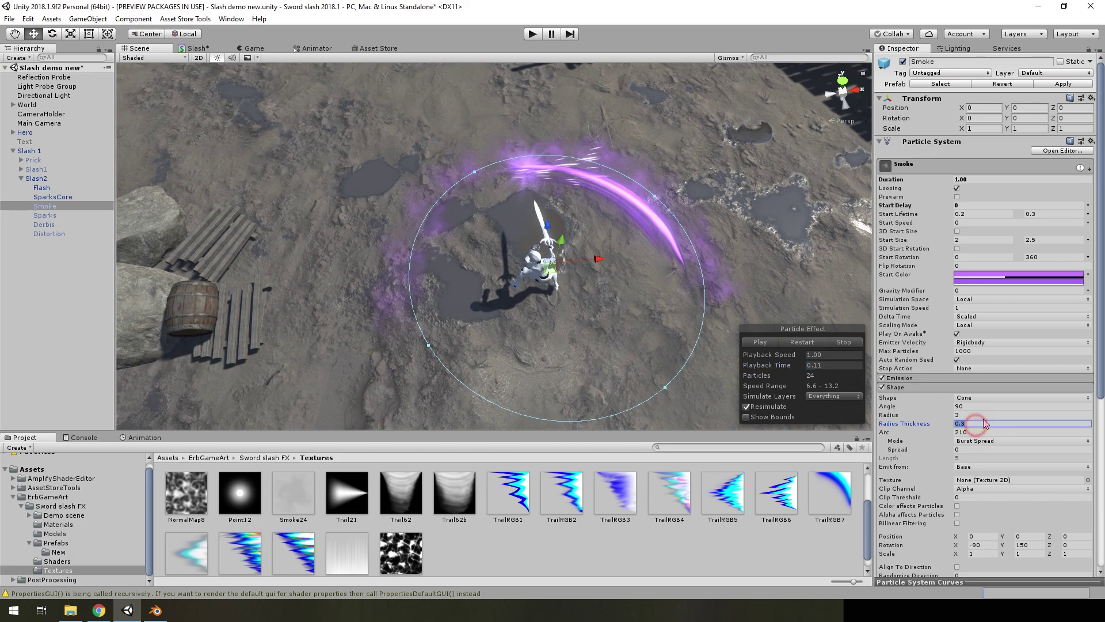
pyautogui.write('1')
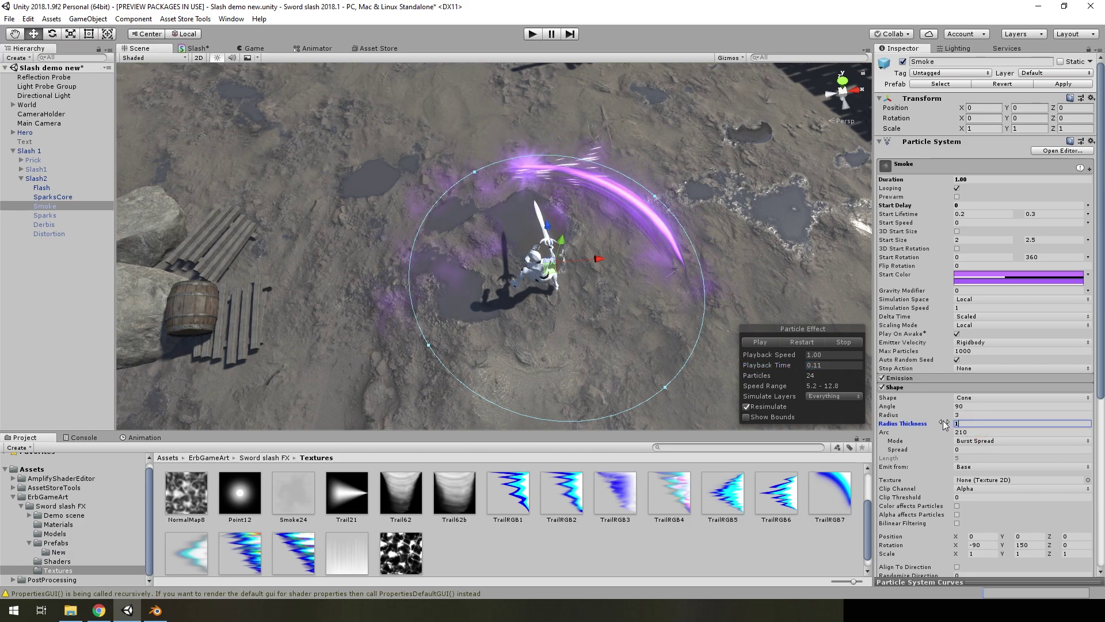
pyautogui.click(787, 339)
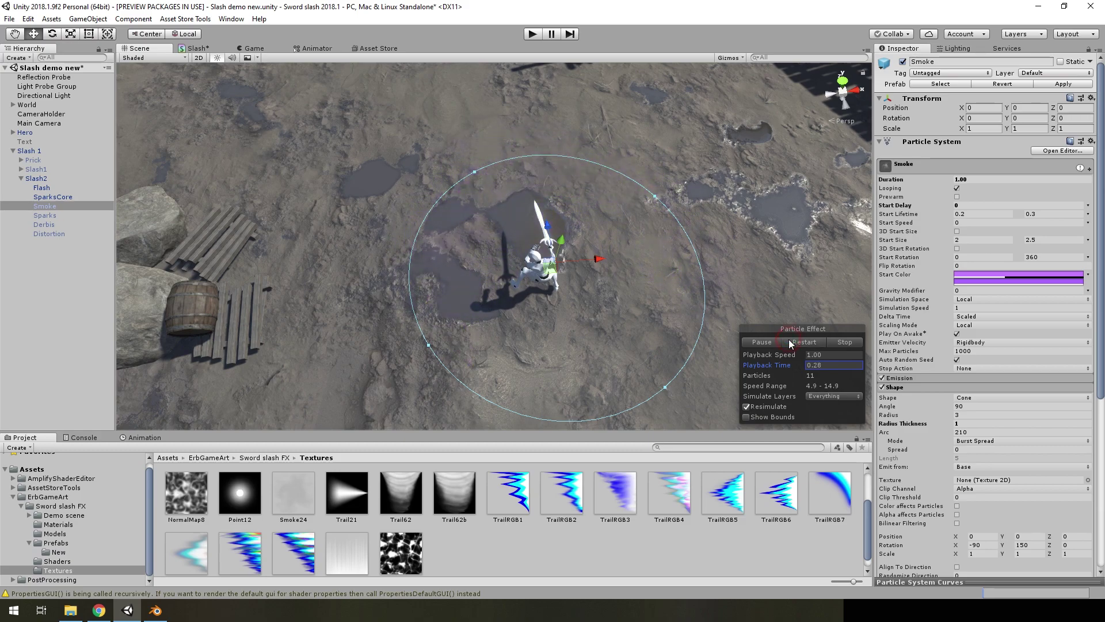
pyautogui.hotkey('ctrl', 'z')
pyautogui.click(789, 341)
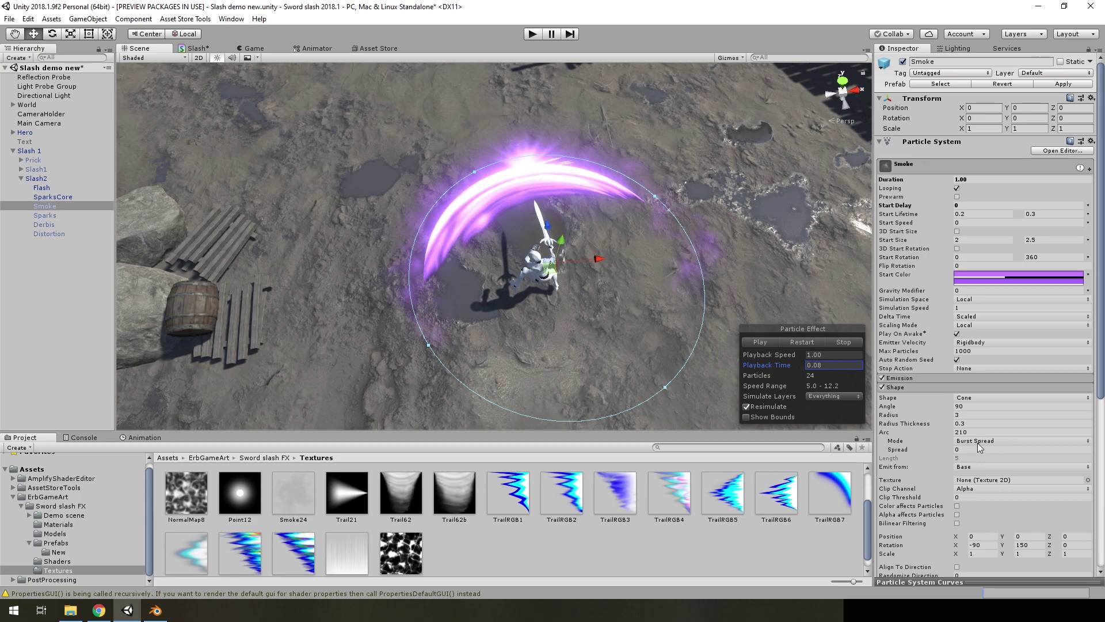
pyautogui.click(920, 387)
pyautogui.click(921, 378)
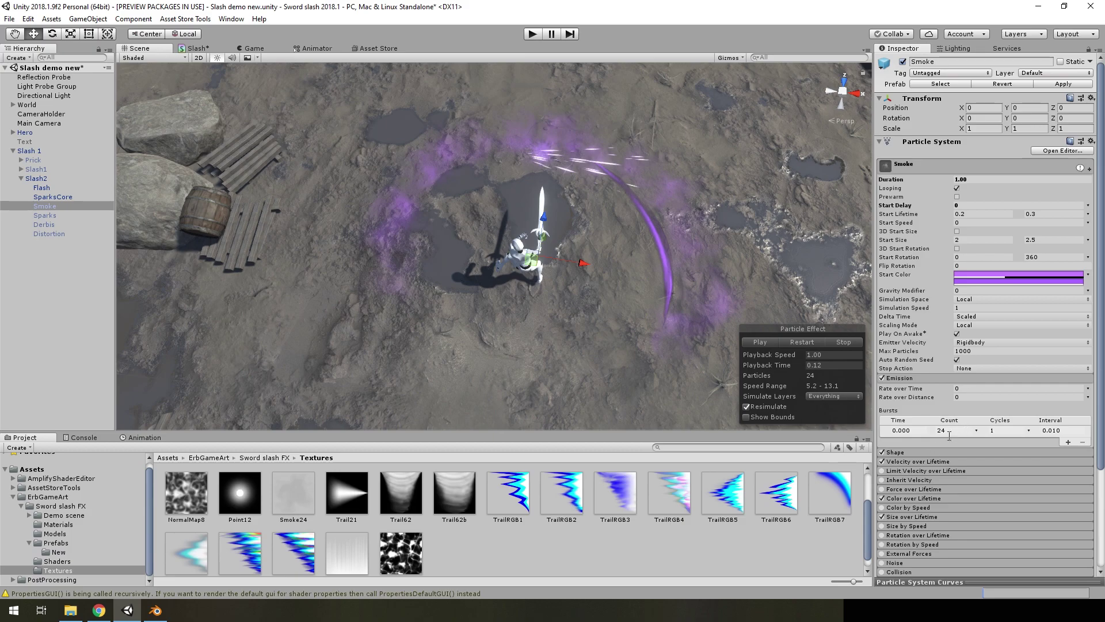
# Replay the slash and expand Velocity over Lifetime, checking Orbital values 4 and 1.5
pyautogui.click(802, 341)
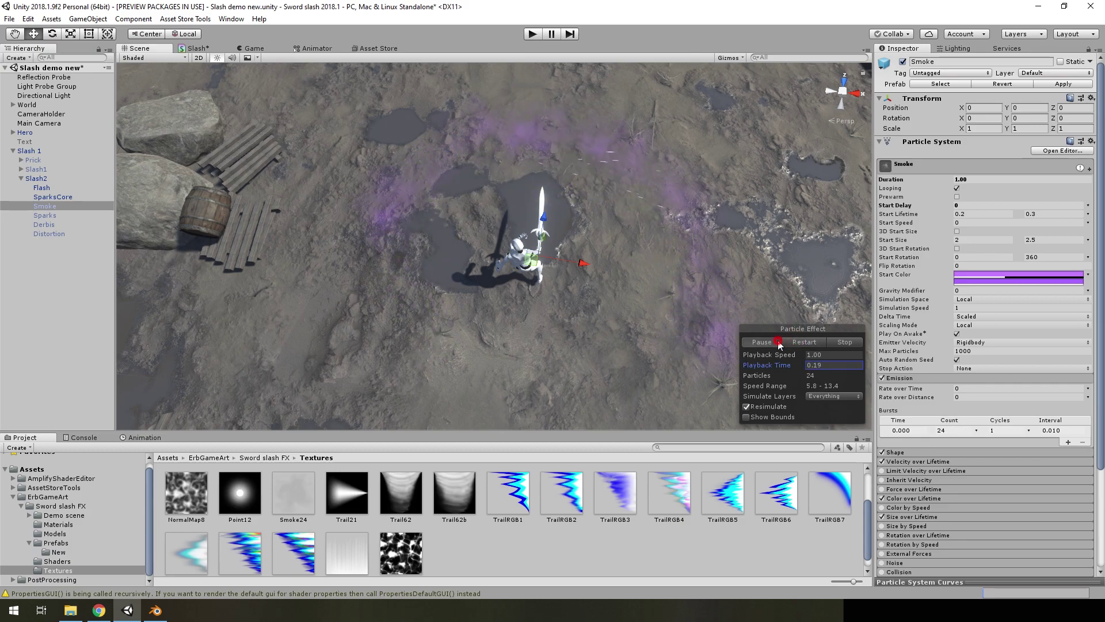
pyautogui.click(913, 460)
pyautogui.scroll(-1, 913, 461)
pyautogui.click(823, 365)
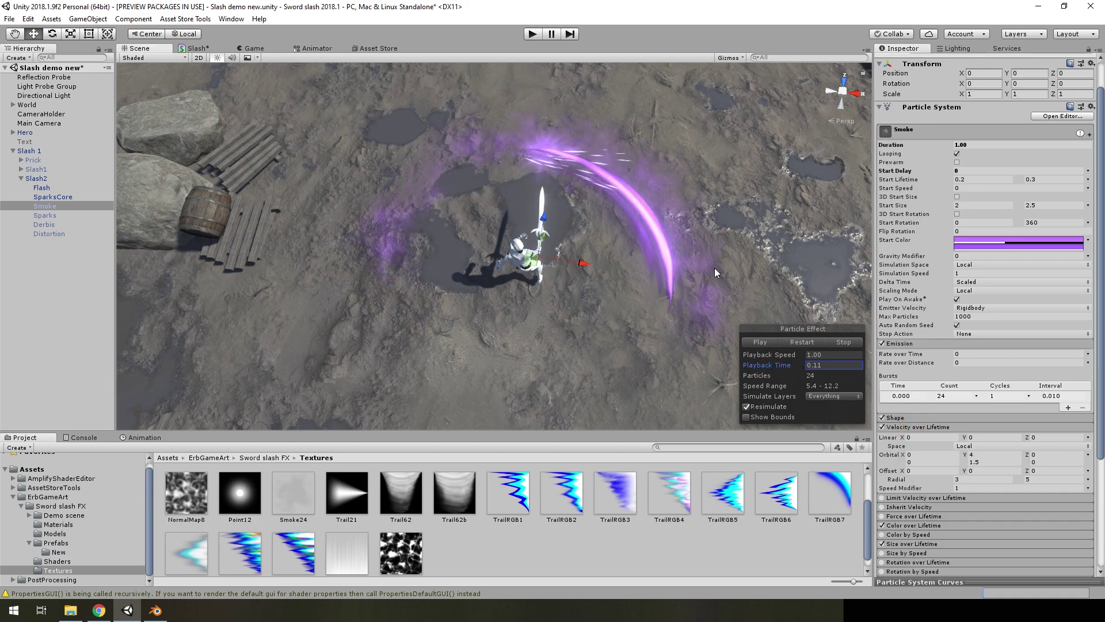
pyautogui.click(979, 457)
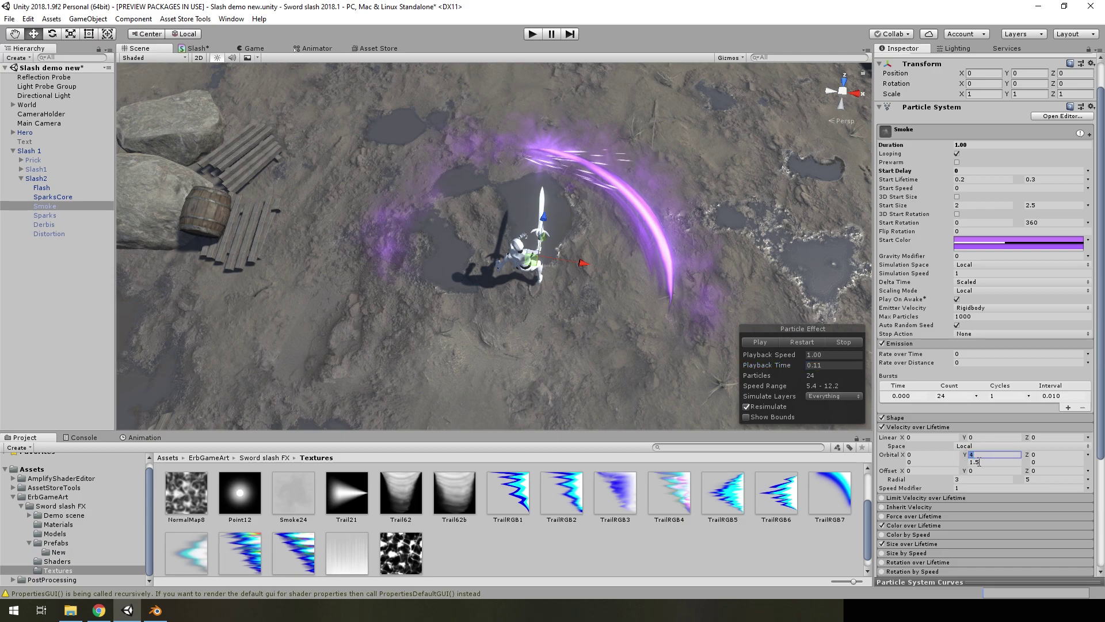
pyautogui.click(979, 462)
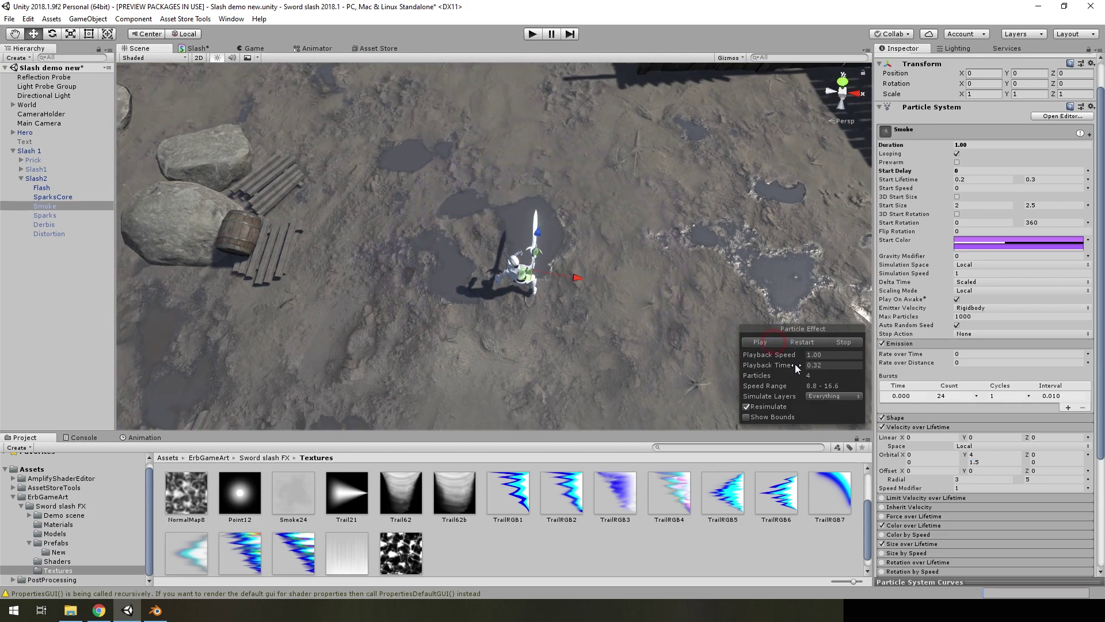
# Scrub the slash forward to watch it fade, then restart and resume the preview
pyautogui.moveTo(794, 365); pyautogui.dragTo(717, 384)
pyautogui.write('0')
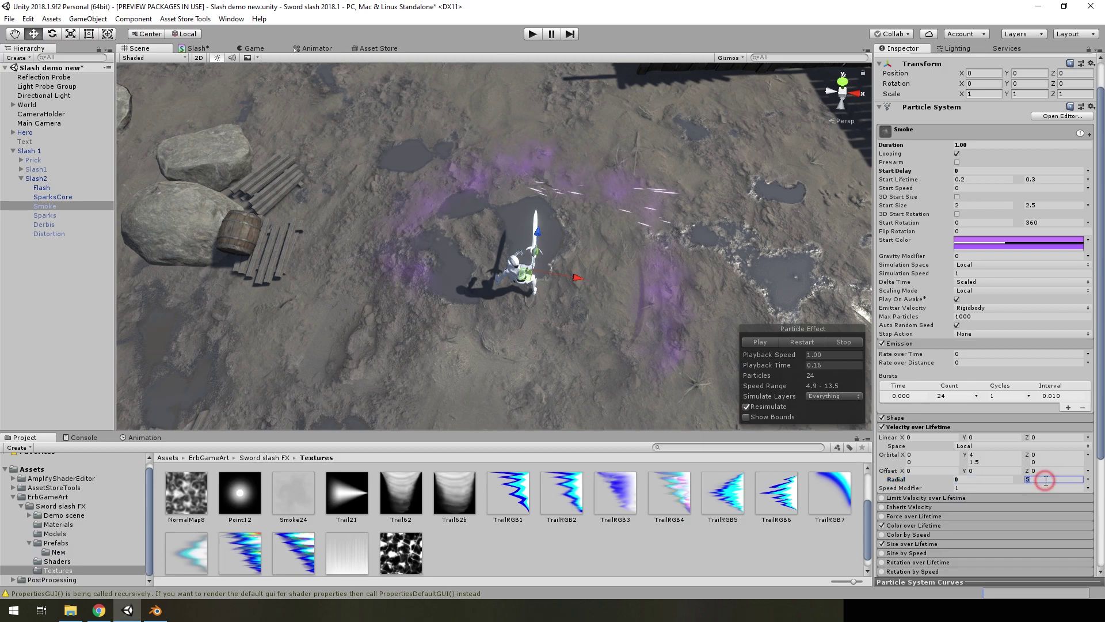
pyautogui.click(801, 342)
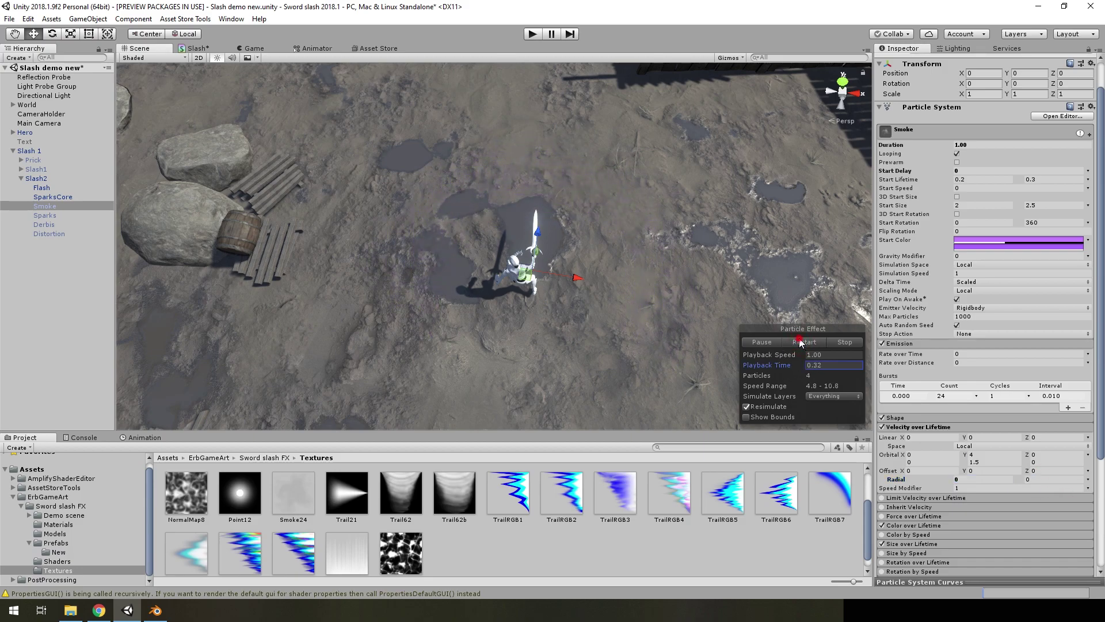
pyautogui.click(801, 342)
pyautogui.click(800, 338)
# Select the Sparks child system and replay the slash to watch its sparks
pyautogui.click(57, 215)
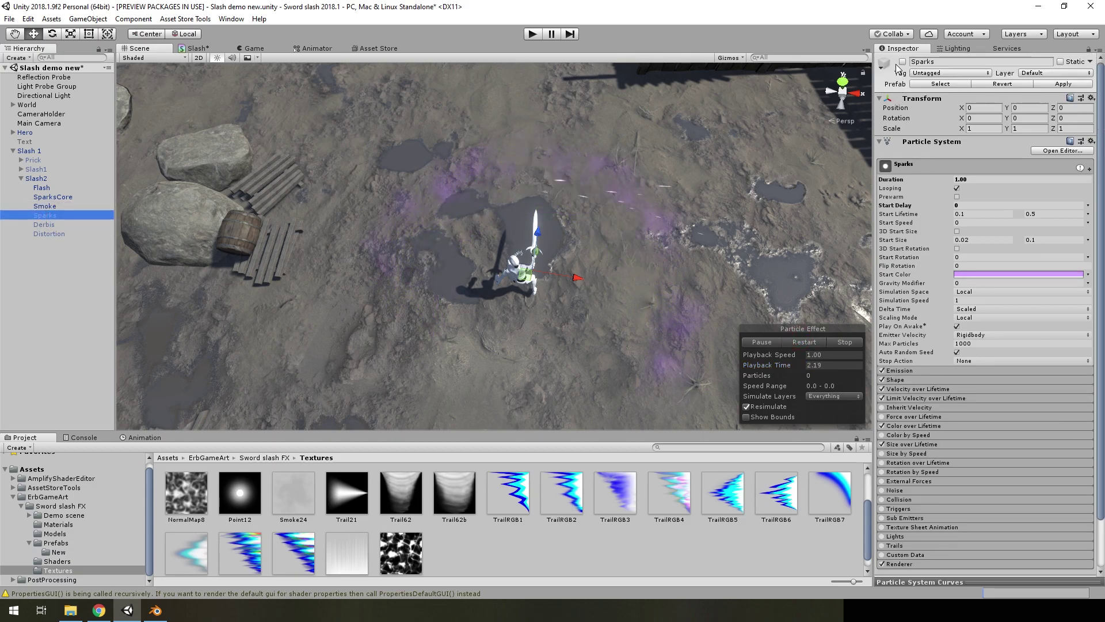
pyautogui.click(794, 342)
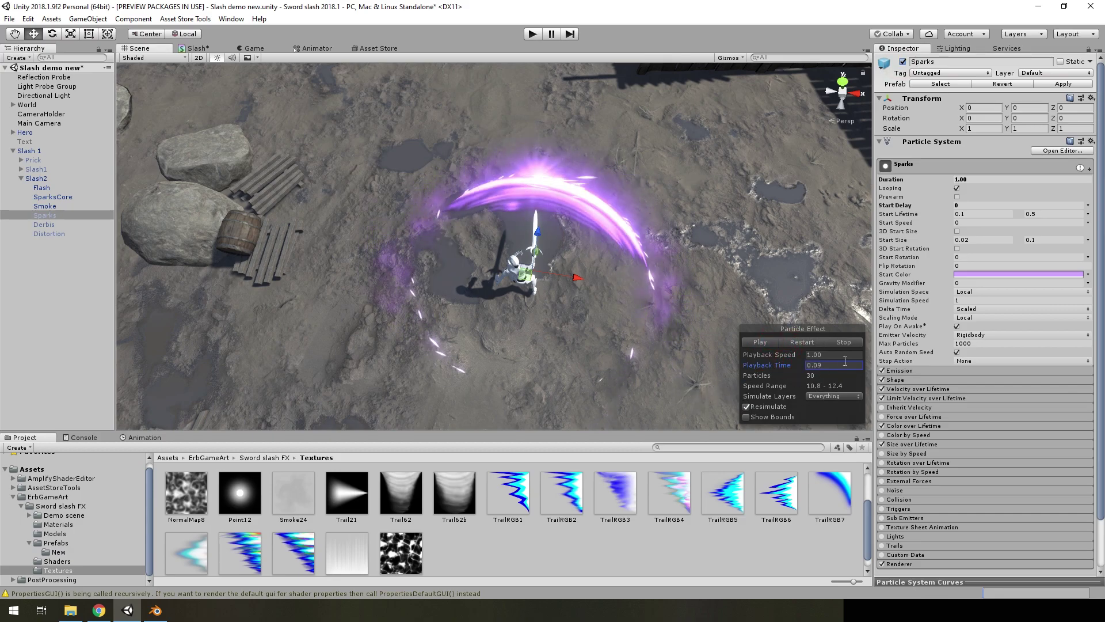
pyautogui.click(799, 339)
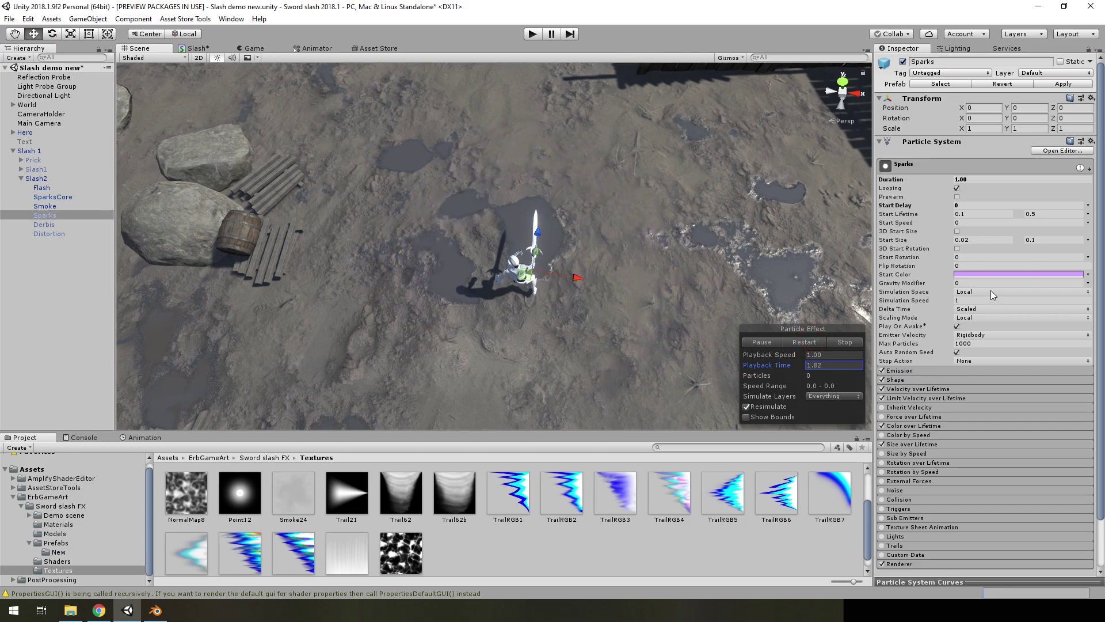
# Expand Limit Velocity over Lifetime, and briefly open then close Velocity over Lifetime
pyautogui.scroll(-3, 907, 375)
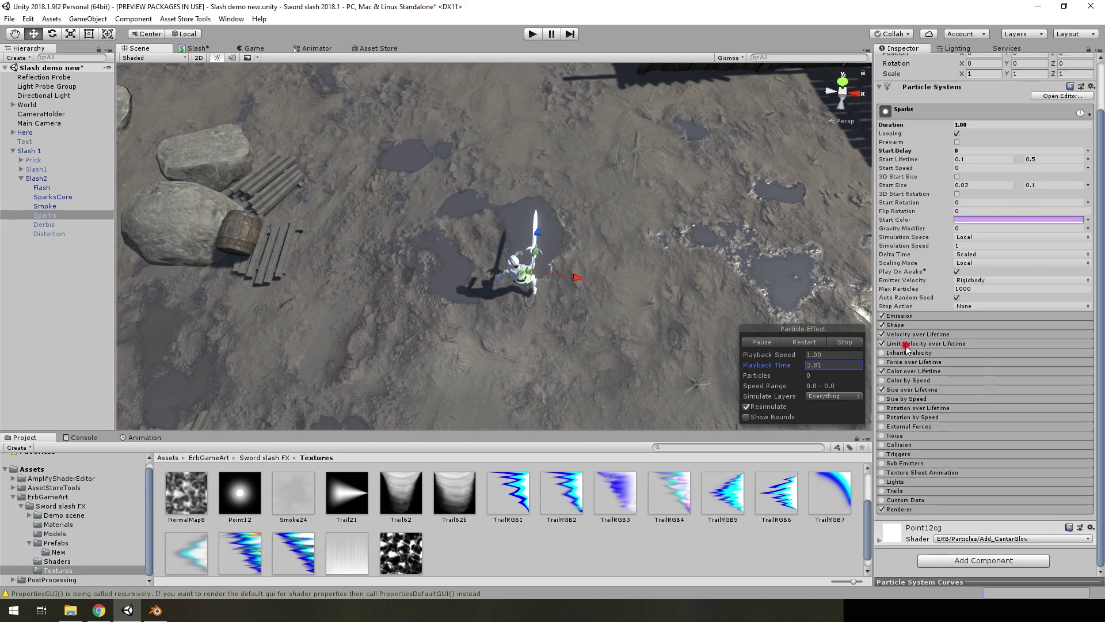
pyautogui.click(924, 343)
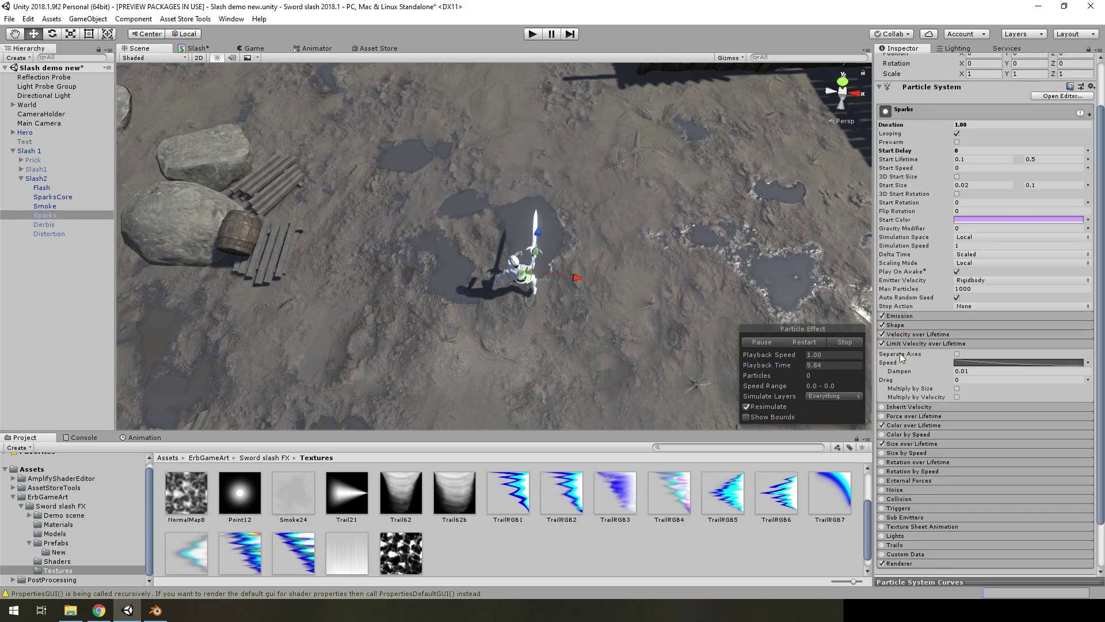
pyautogui.click(914, 334)
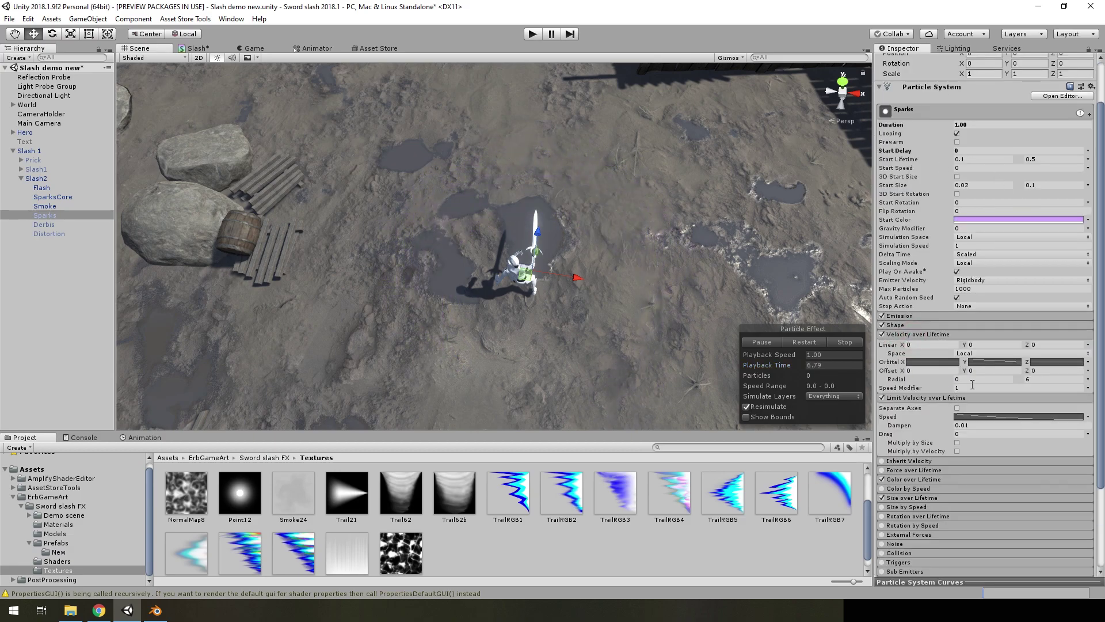
pyautogui.click(912, 336)
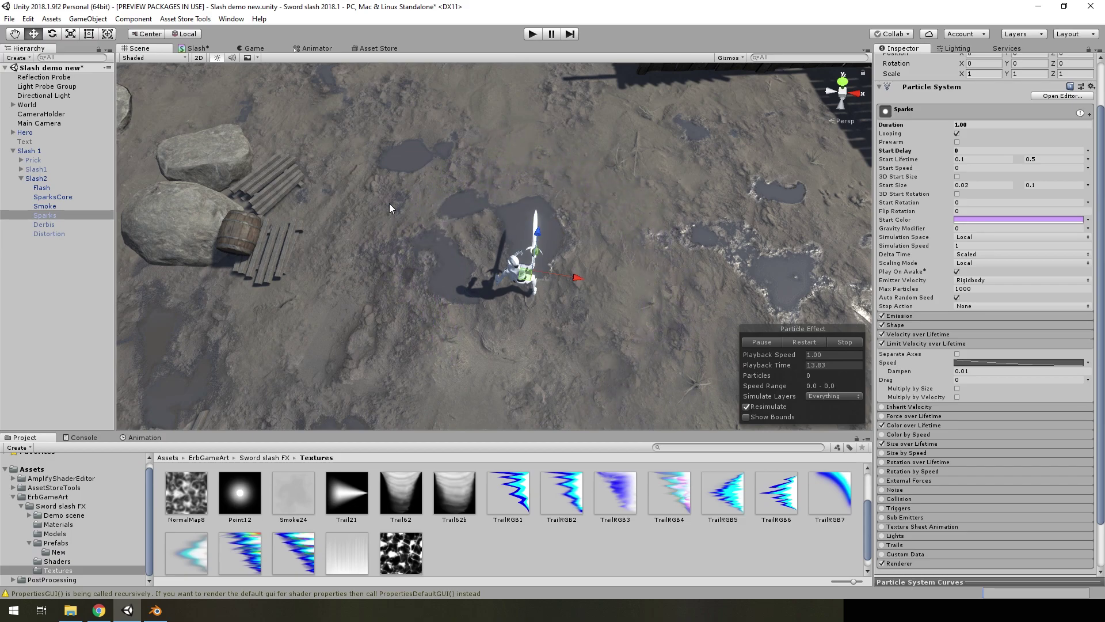
# Select Derbis, enable it, and replay the effect
pyautogui.click(47, 224)
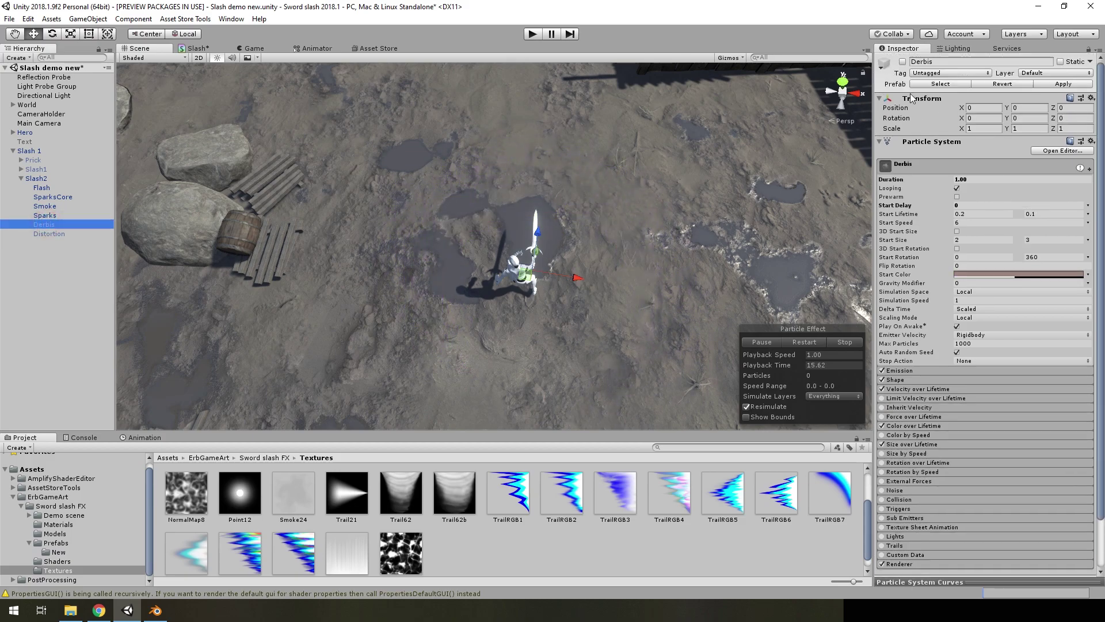
pyautogui.click(902, 61)
pyautogui.click(803, 342)
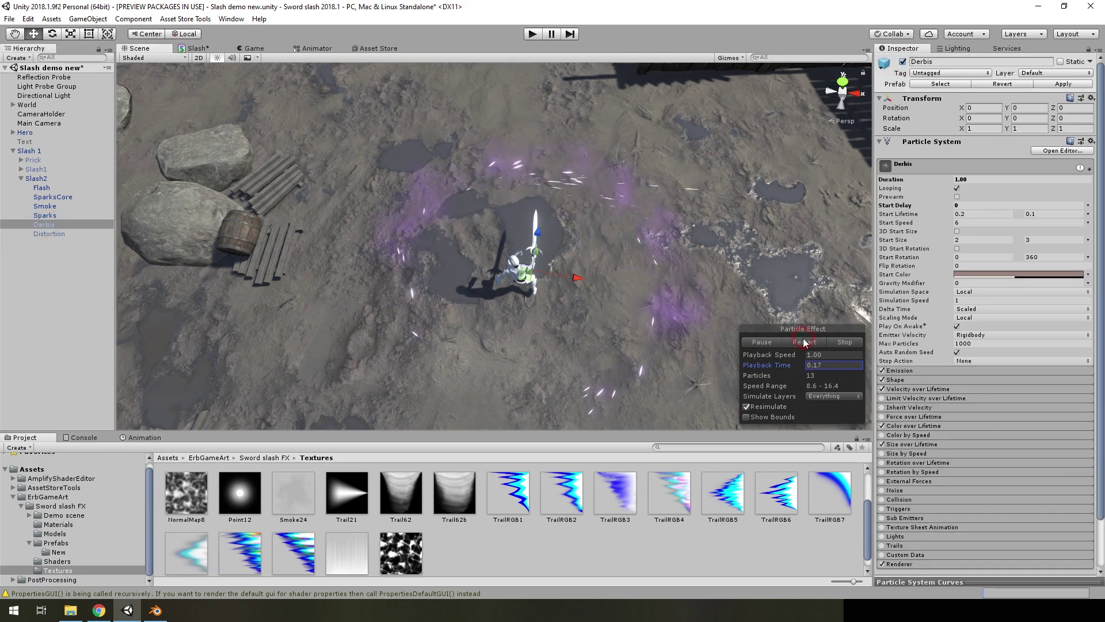
# Orbit around the character and scrub to the big slash to see the debris
pyautogui.moveTo(660, 283); pyautogui.dragTo(708, 333, button='right')
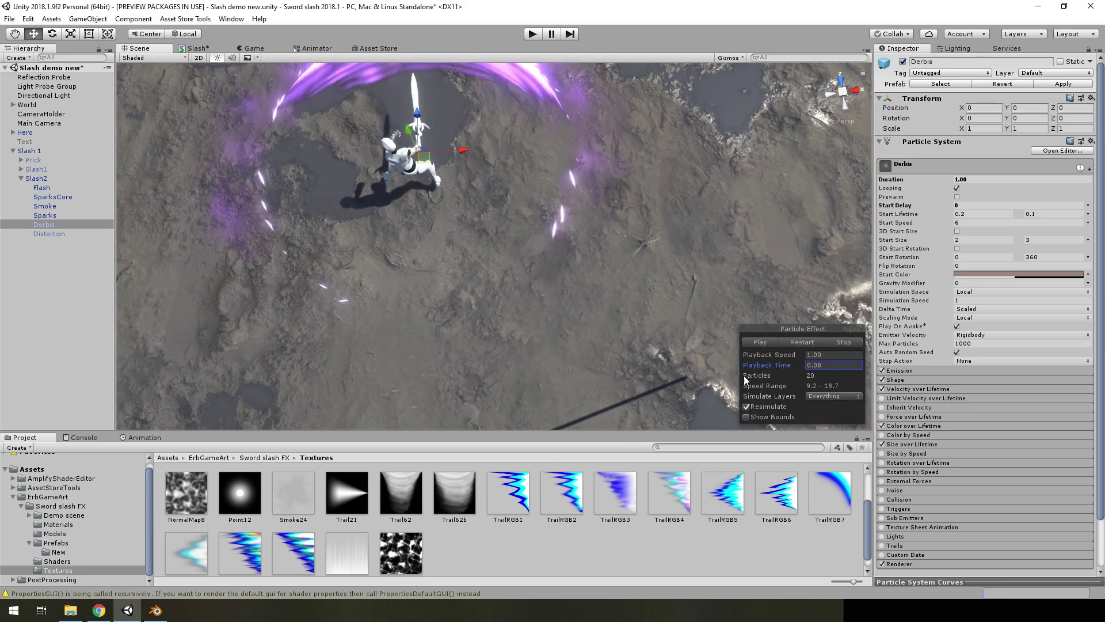
pyautogui.moveTo(725, 345)
pyautogui.mouseDown(button='right')
pyautogui.moveTo(662, 142)
pyautogui.moveTo(500, 53)
pyautogui.moveTo(547, 280)
pyautogui.mouseUp(button='right')
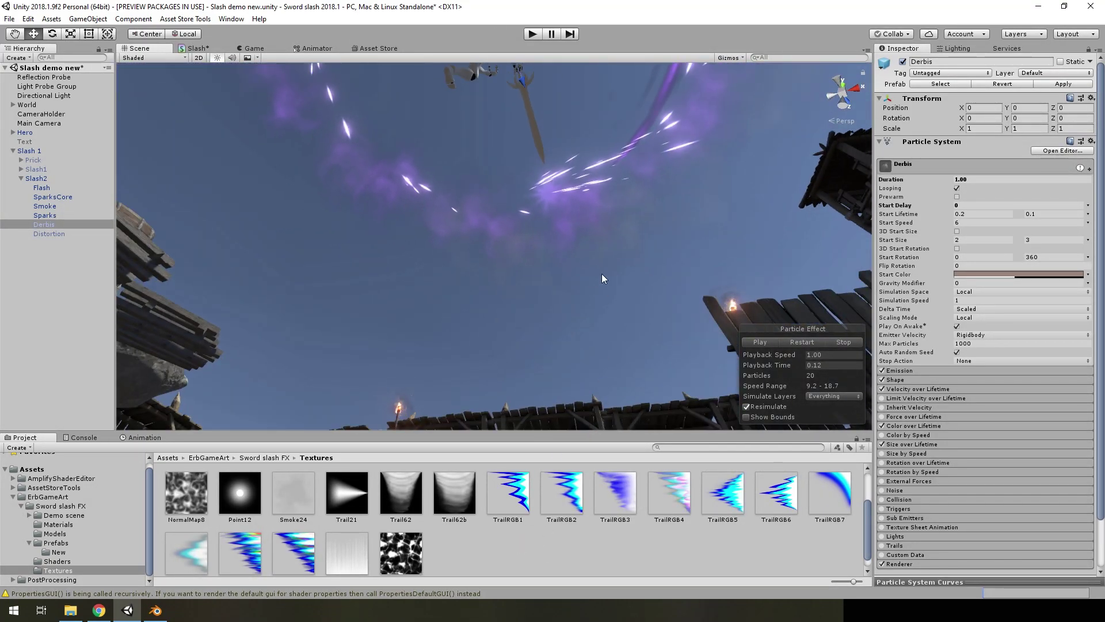
pyautogui.moveTo(554, 242); pyautogui.dragTo(579, 221, button='right')
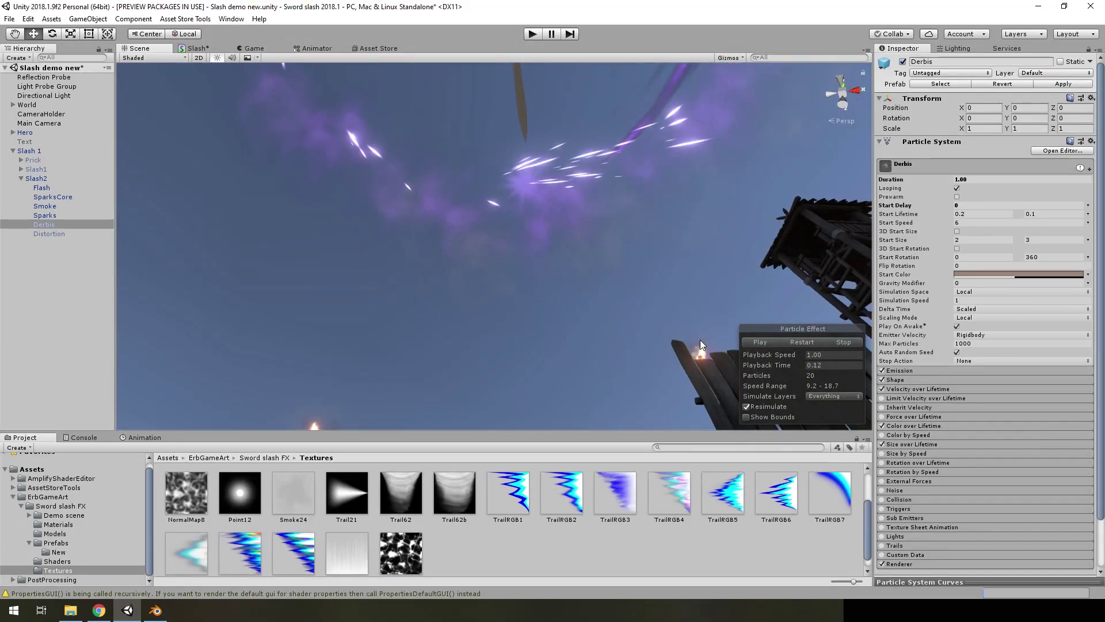
pyautogui.moveTo(797, 370); pyautogui.dragTo(783, 367)
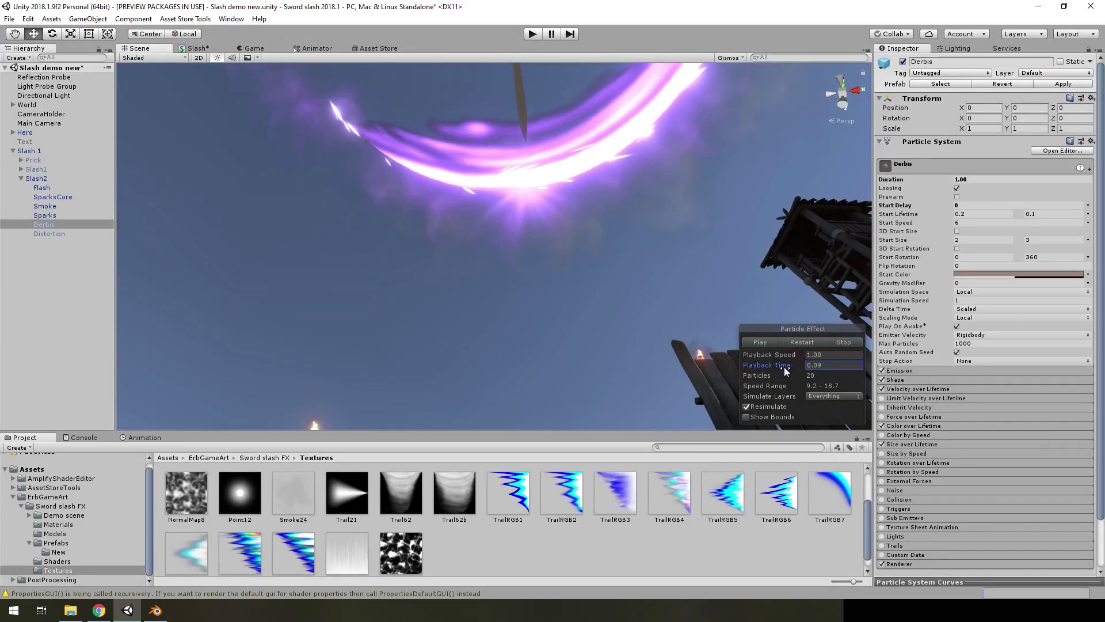
pyautogui.moveTo(655, 192)
pyautogui.mouseDown(button='right')
pyautogui.moveTo(499, 521)
pyautogui.moveTo(509, 522)
pyautogui.mouseUp(button='right')
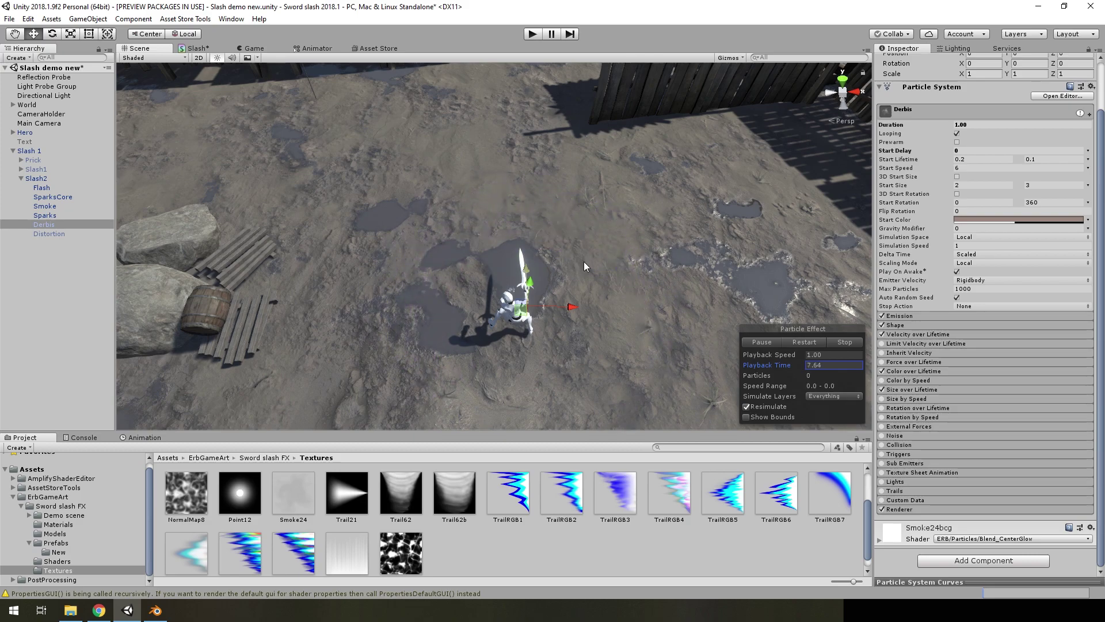
# Check Derbis's Velocity over Lifetime and its 160 Shape arc, then collapse Shape
pyautogui.click(924, 335)
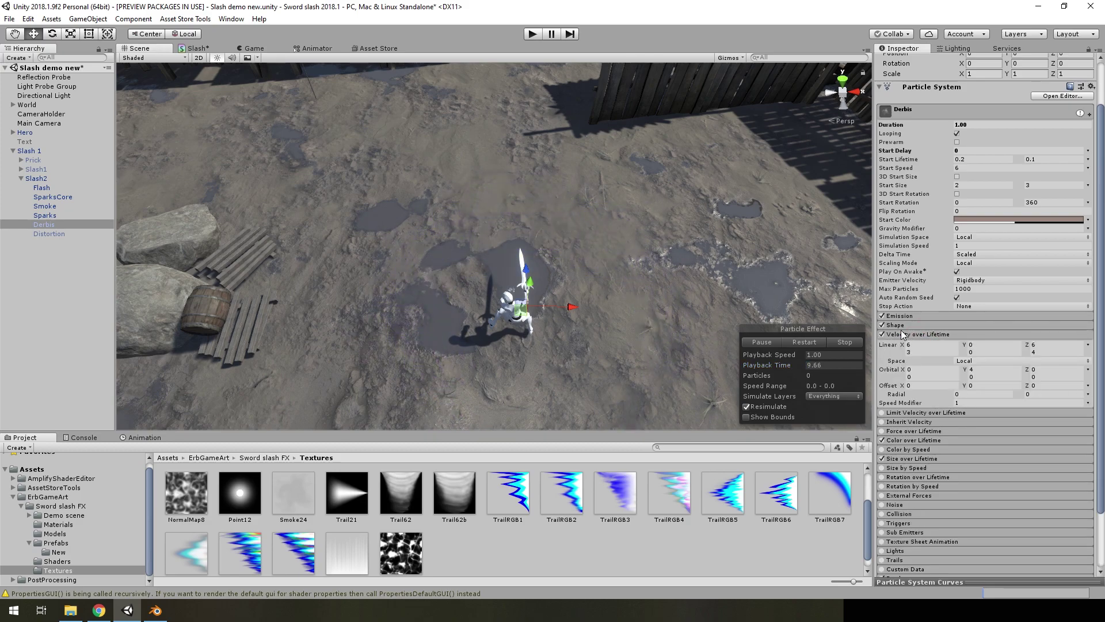
pyautogui.click(901, 325)
pyautogui.click(972, 369)
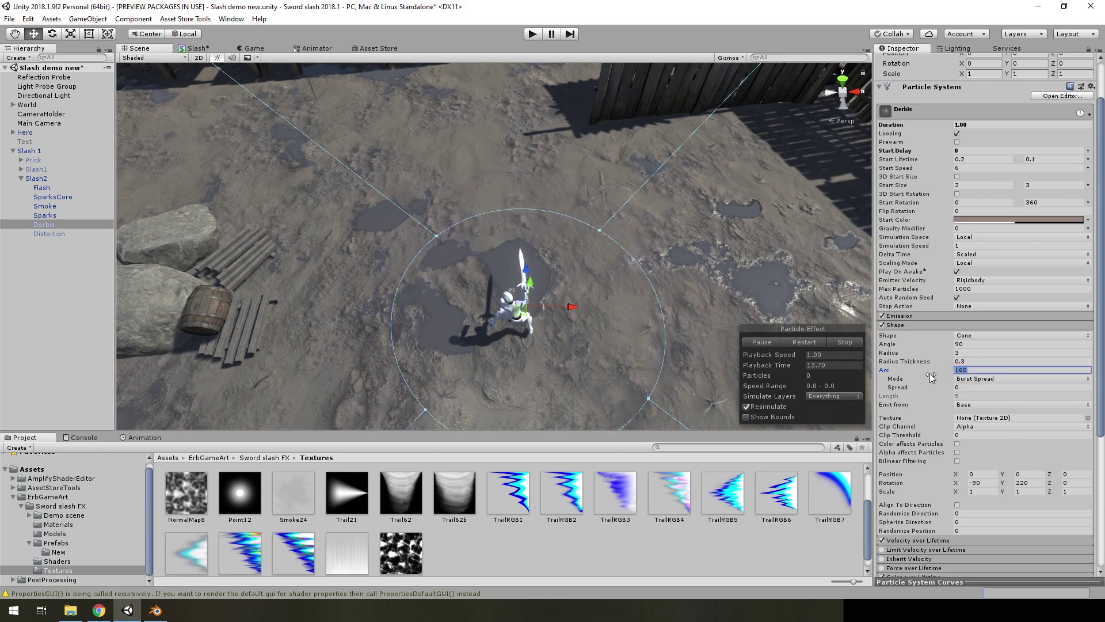
pyautogui.click(968, 369)
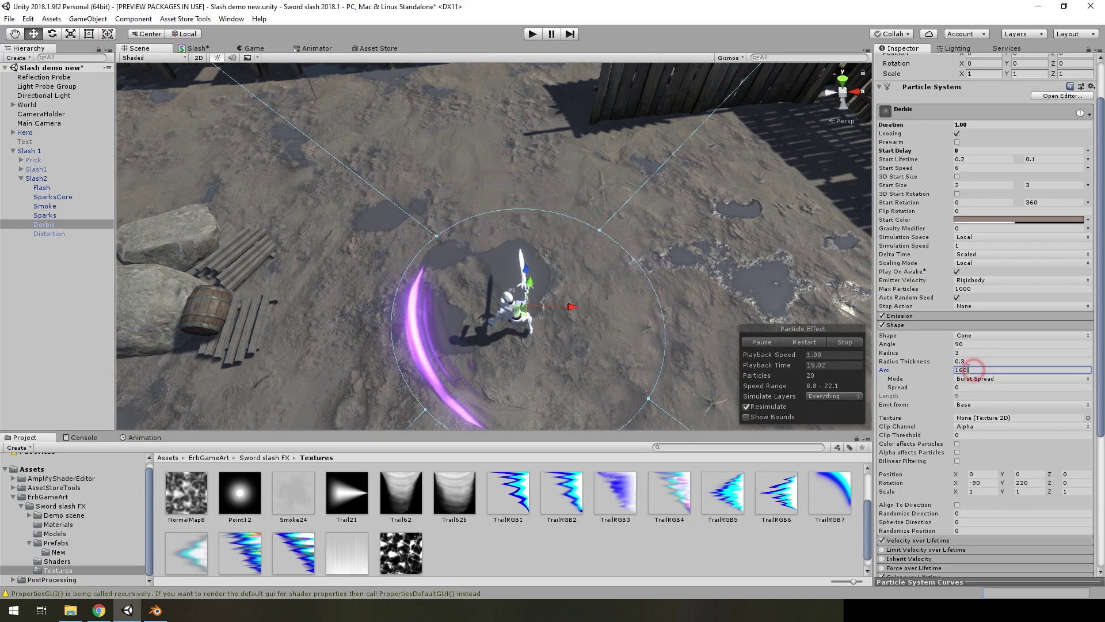
pyautogui.click(918, 325)
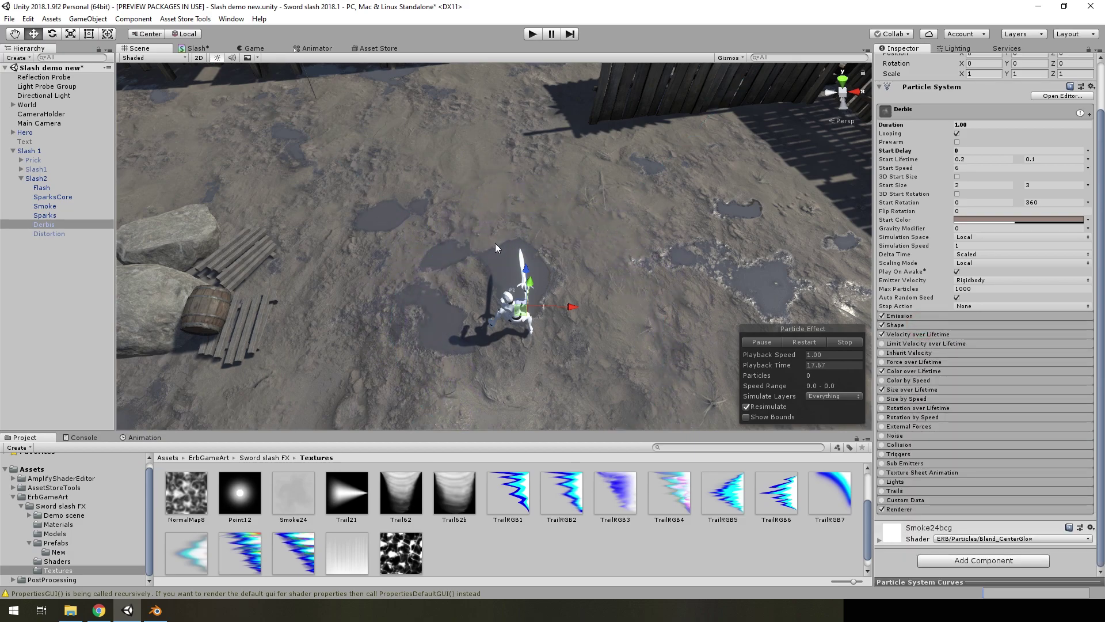
# Select Distortion, enable it, and replay the effect with distortion included
pyautogui.click(49, 233)
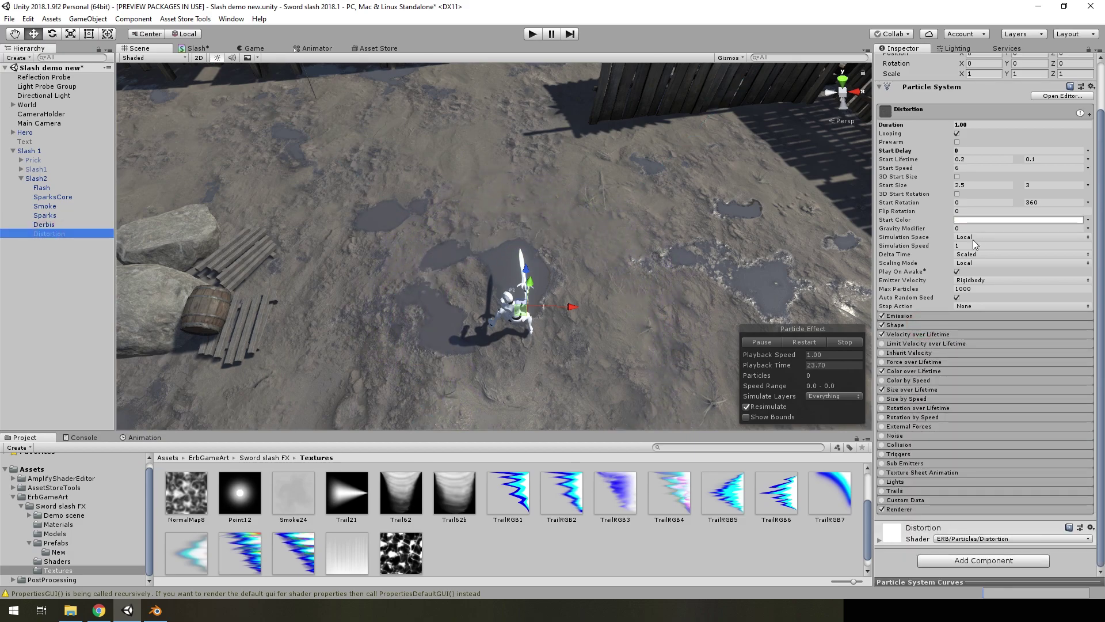
pyautogui.scroll(3, 968, 214)
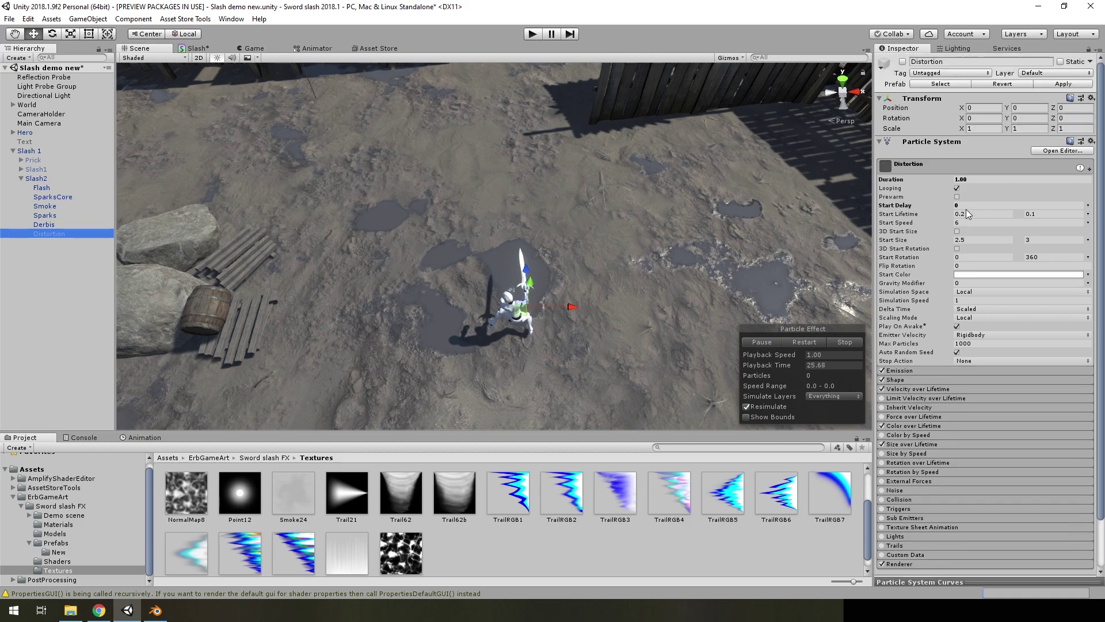
pyautogui.click(903, 61)
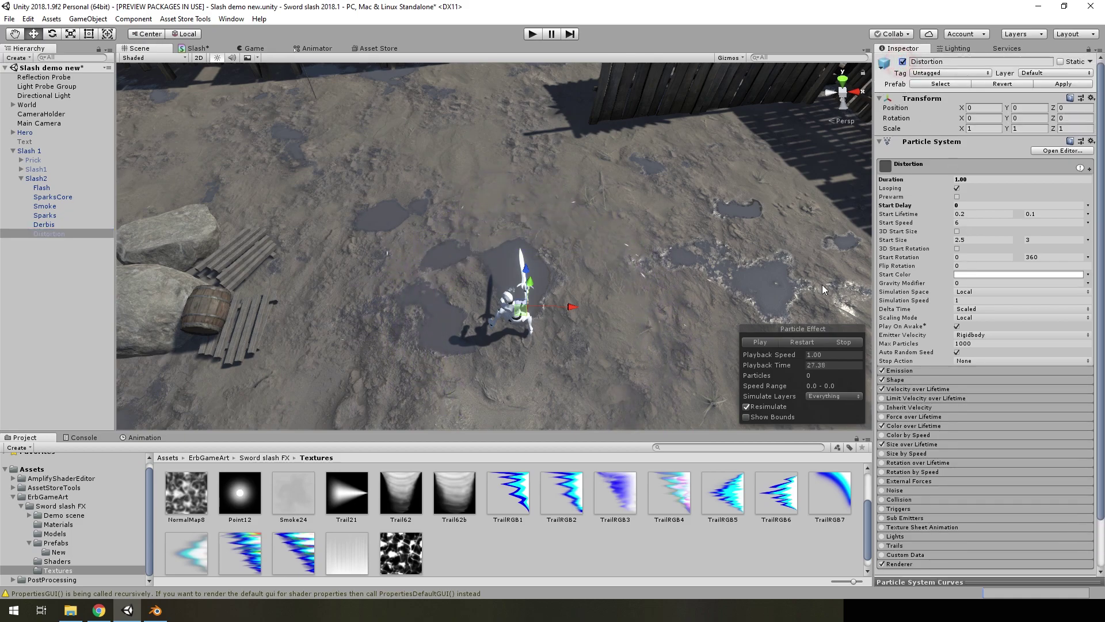
pyautogui.click(809, 340)
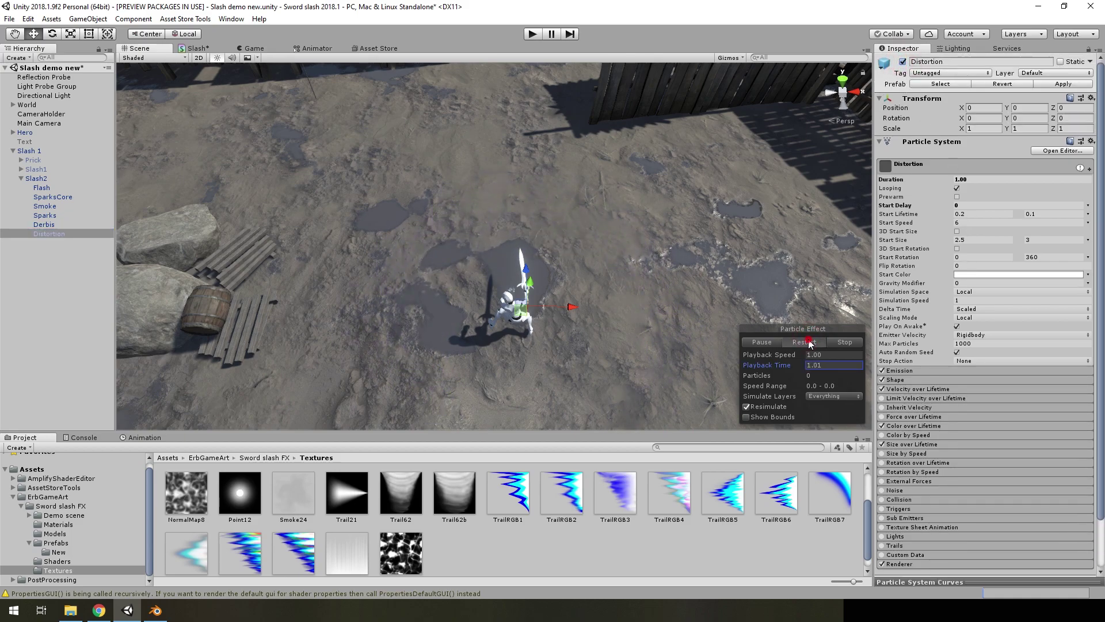
# Pause and scrub the preview to freeze on the full slash arc
pyautogui.click(809, 342)
pyautogui.click(761, 342)
pyautogui.moveTo(786, 368); pyautogui.dragTo(724, 388)
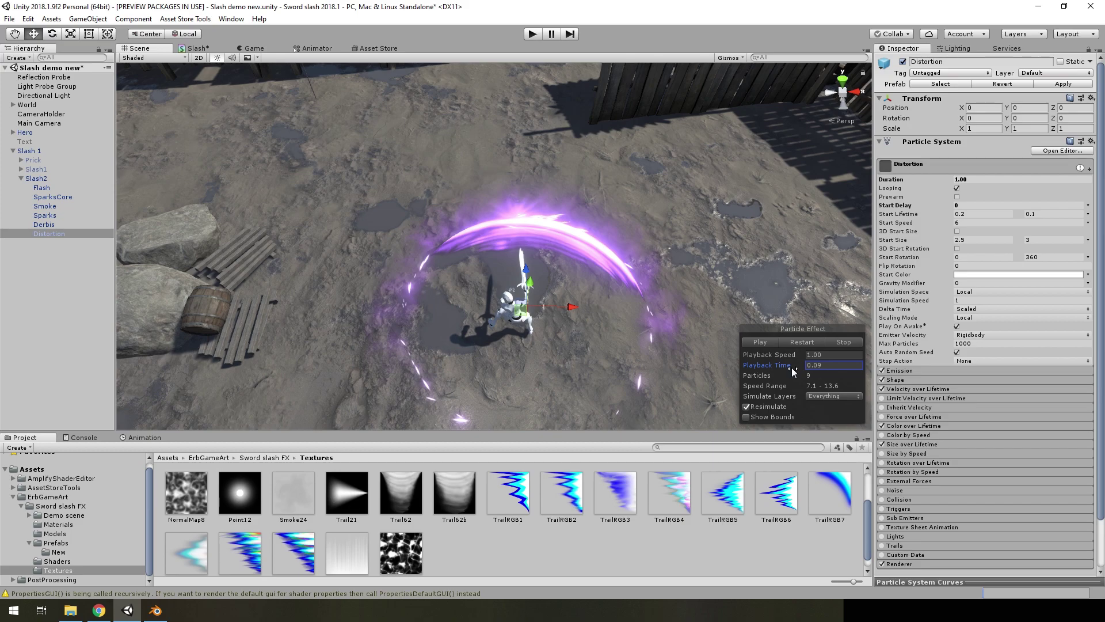
pyautogui.moveTo(792, 367)
pyautogui.mouseDown()
pyautogui.moveTo(774, 376)
pyautogui.moveTo(825, 389)
pyautogui.moveTo(786, 388)
pyautogui.mouseUp()
# Try the Distortion renderer's Sorting Fudge at 0, then set it back to 1
pyautogui.scroll(-3, 999, 396)
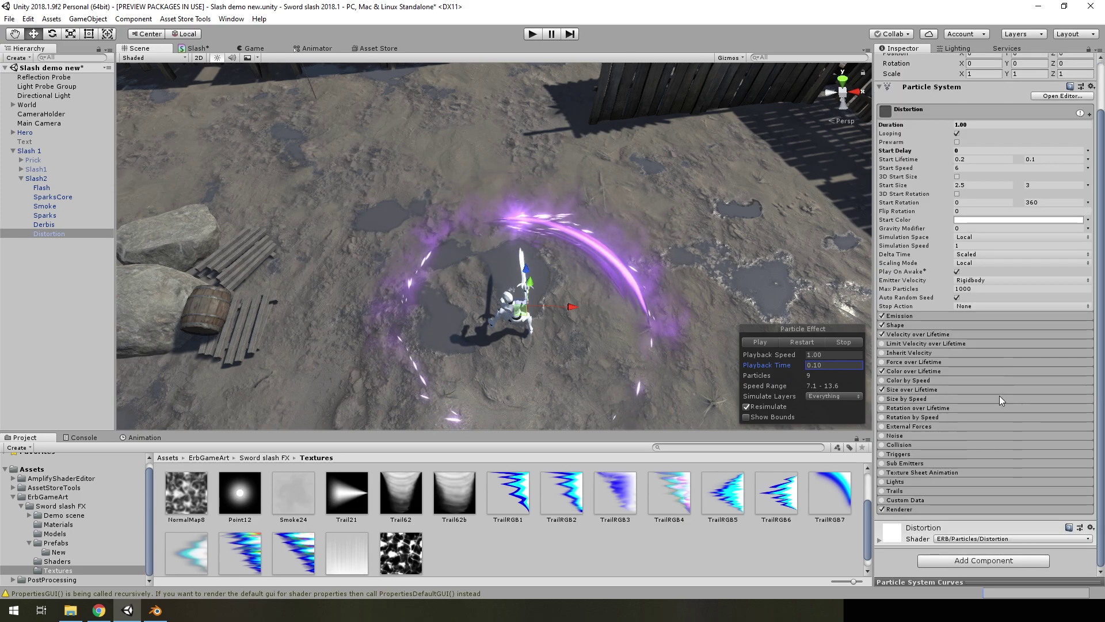
pyautogui.moveTo(772, 364); pyautogui.dragTo(782, 386)
pyautogui.click(914, 509)
pyautogui.keyDown('alt'); pyautogui.moveTo(845, 426); pyautogui.dragTo(634, 332); pyautogui.keyUp('alt')
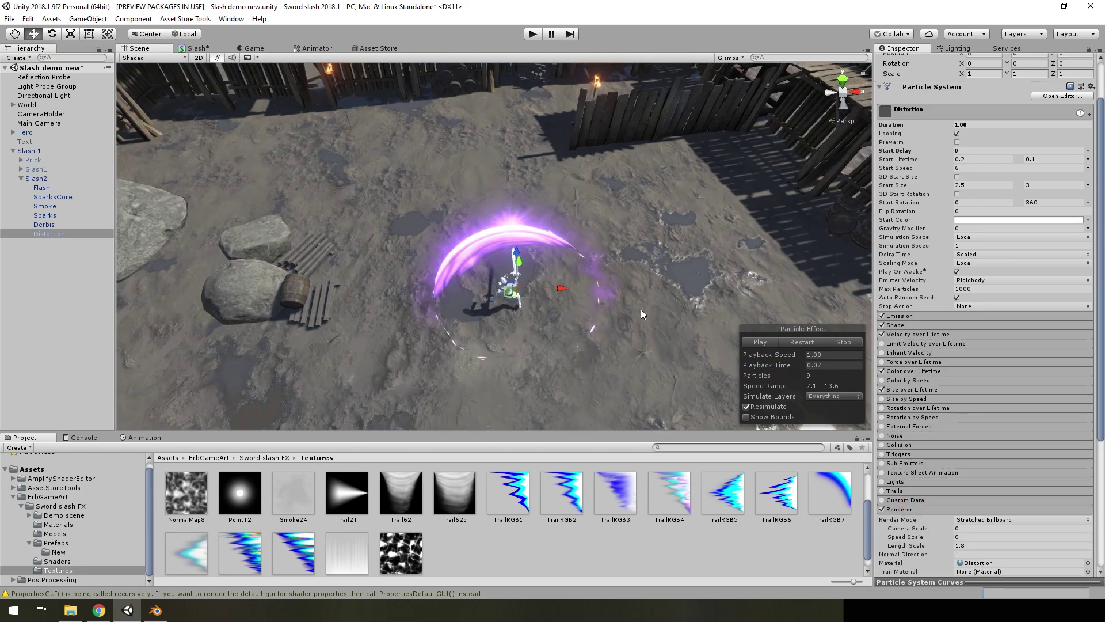
pyautogui.scroll(3, 359, 125)
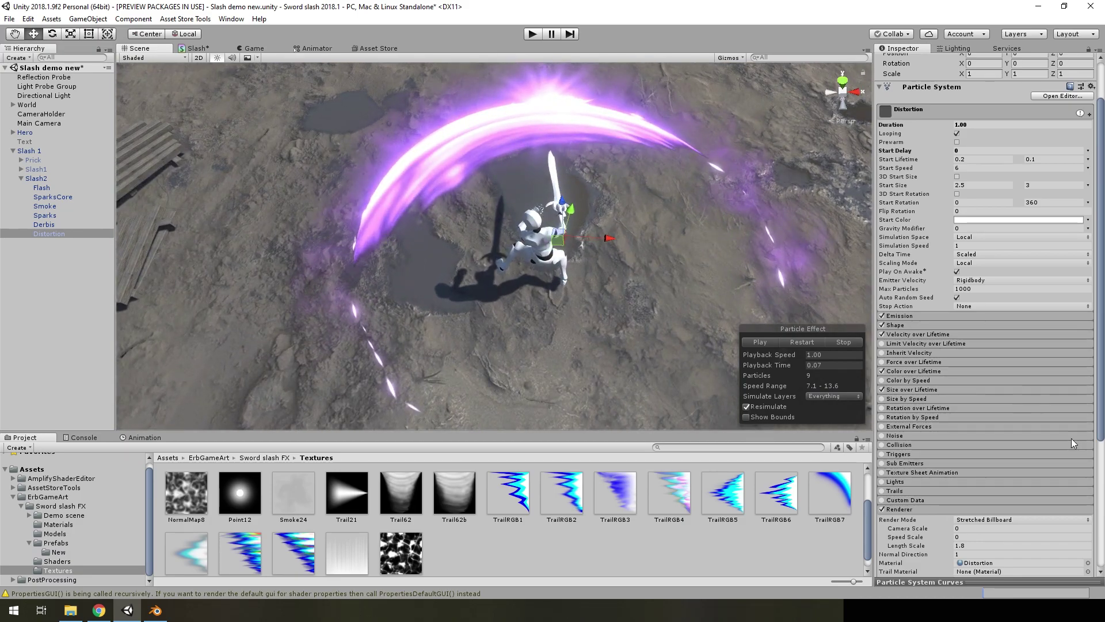
pyautogui.scroll(-5, 1074, 444)
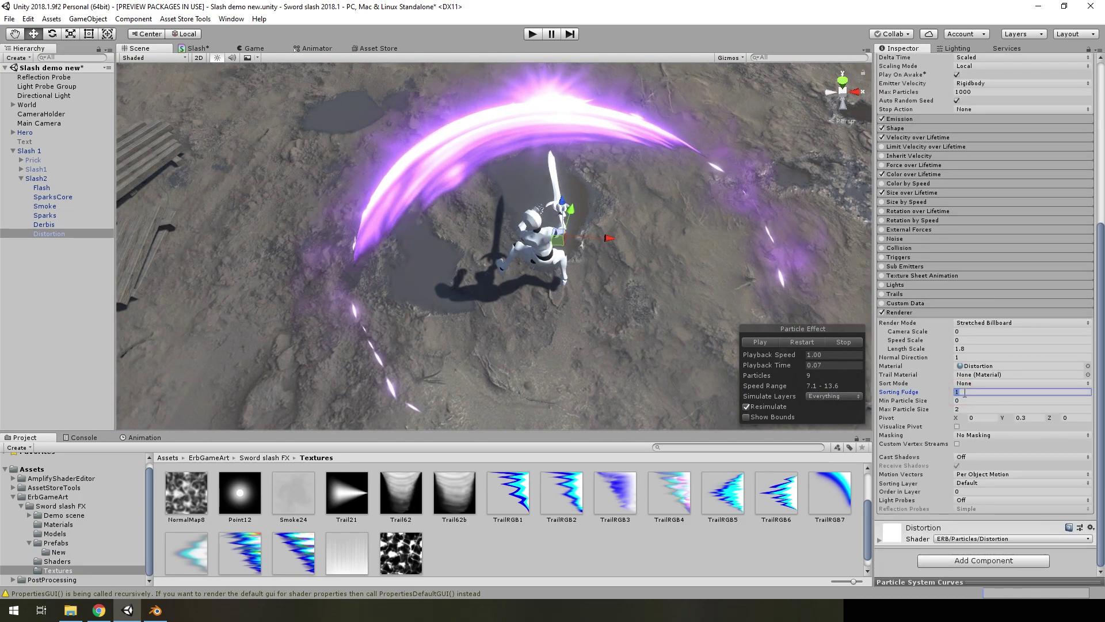
pyautogui.write('0')
pyautogui.keyDown('alt'); pyautogui.moveTo(719, 265); pyautogui.dragTo(310, 279); pyautogui.keyUp('alt')
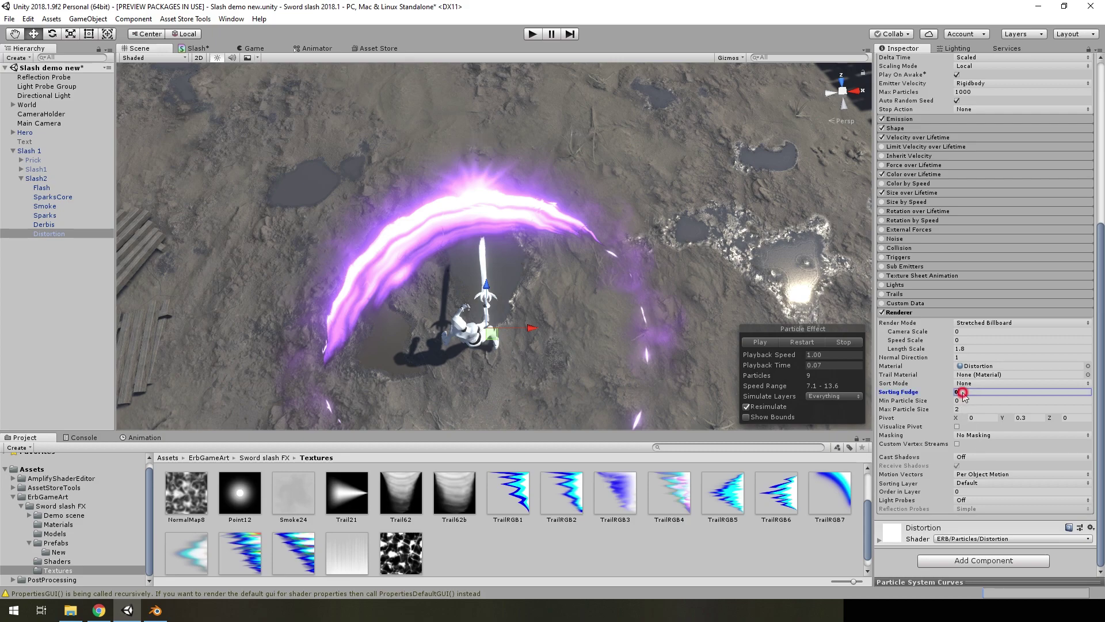
pyautogui.write('1')
# Replay the finished slash effect from a low angle around the character
pyautogui.keyDown('alt'); pyautogui.moveTo(725, 258); pyautogui.dragTo(710, 258); pyautogui.keyUp('alt')
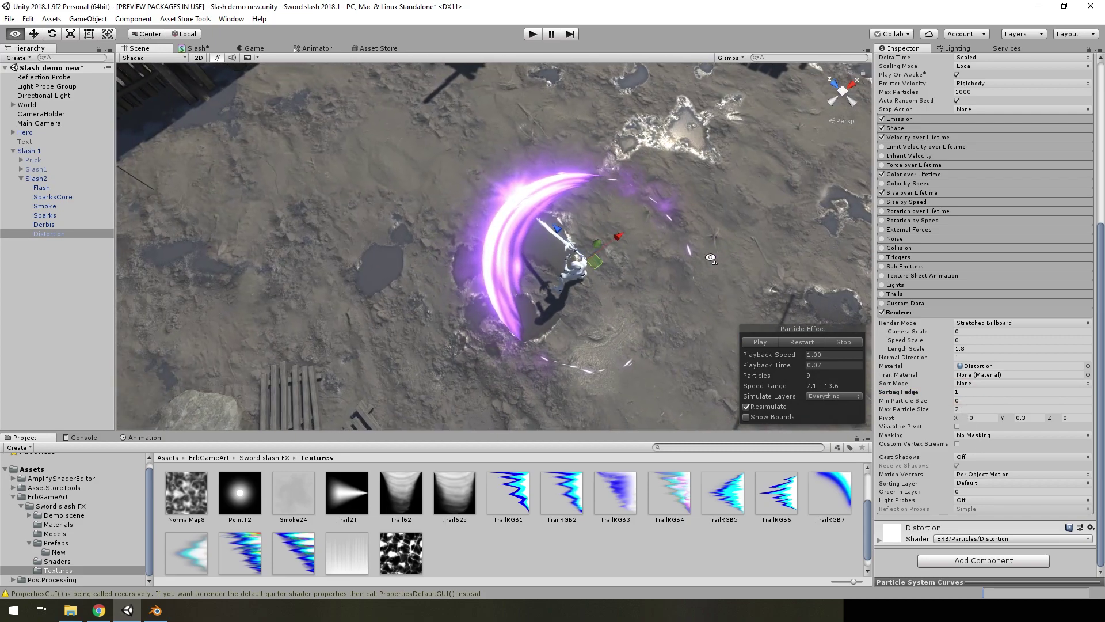
pyautogui.moveTo(564, 276)
pyautogui.keyDown('alt'); pyautogui.mouseDown()
pyautogui.moveTo(651, 262)
pyautogui.moveTo(630, 274)
pyautogui.moveTo(623, 261)
pyautogui.mouseUp(); pyautogui.keyUp('alt')
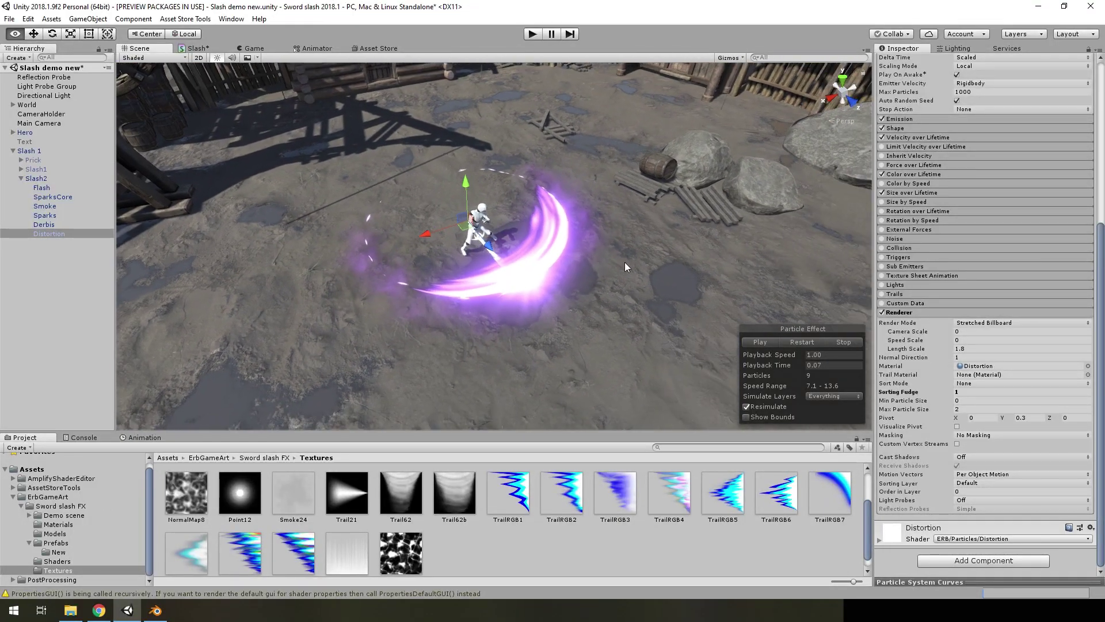
pyautogui.click(812, 344)
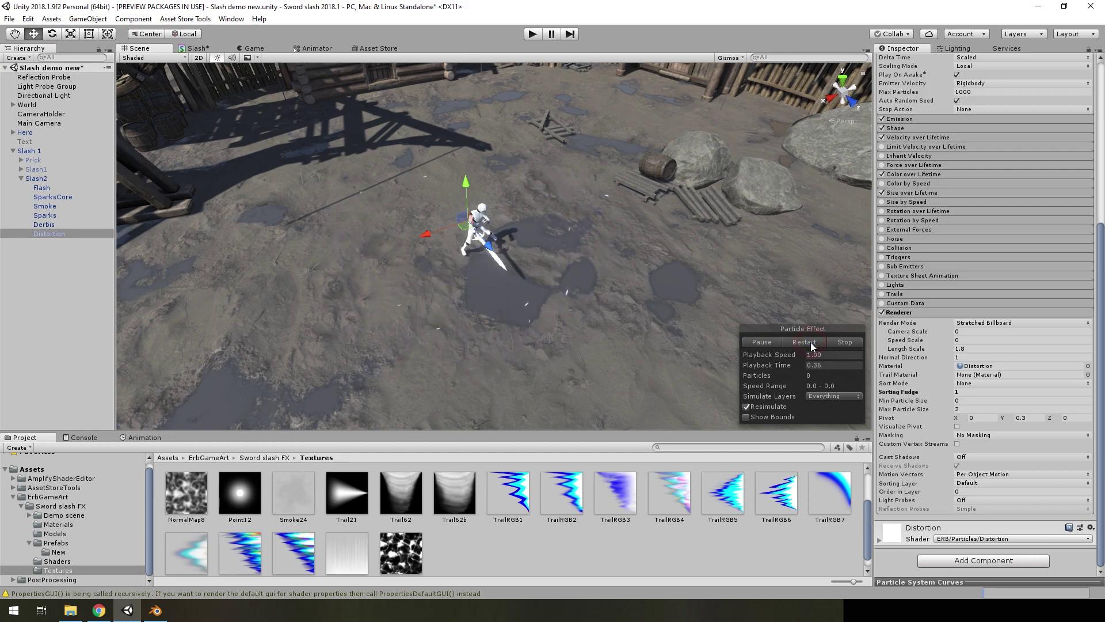